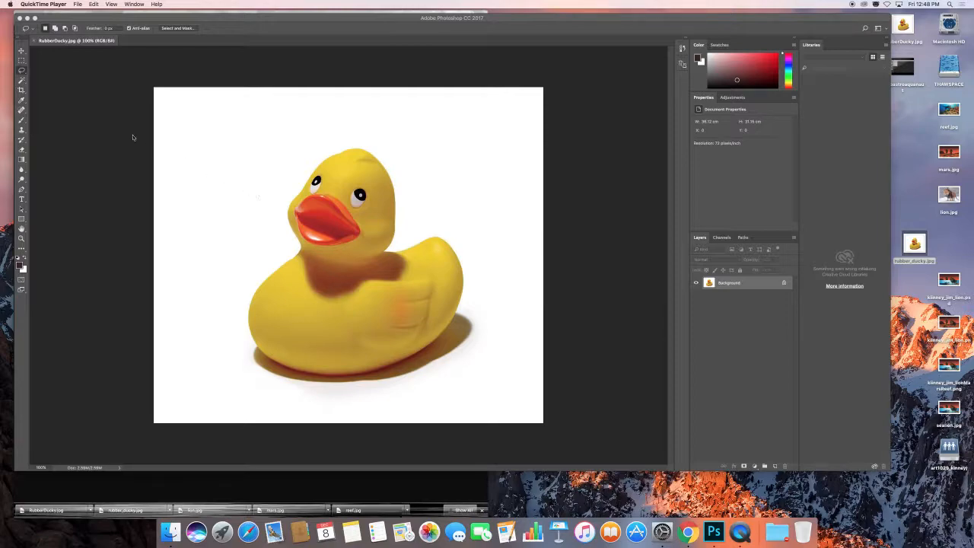
Choose the freehand Lasso tool and outline most of the duck's head, including part of the beak, as a selection.
left_click_drag(21, 60, 59, 81)
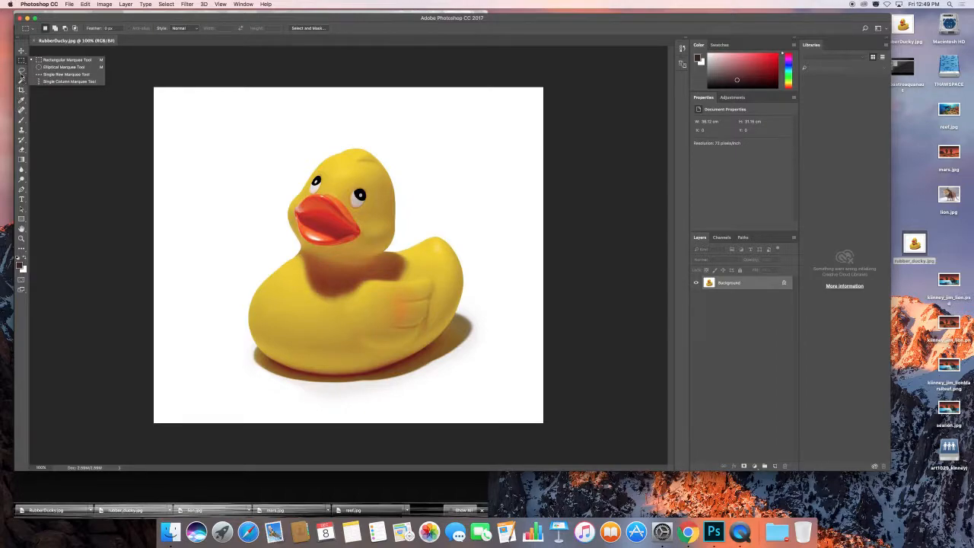
left_click(22, 70)
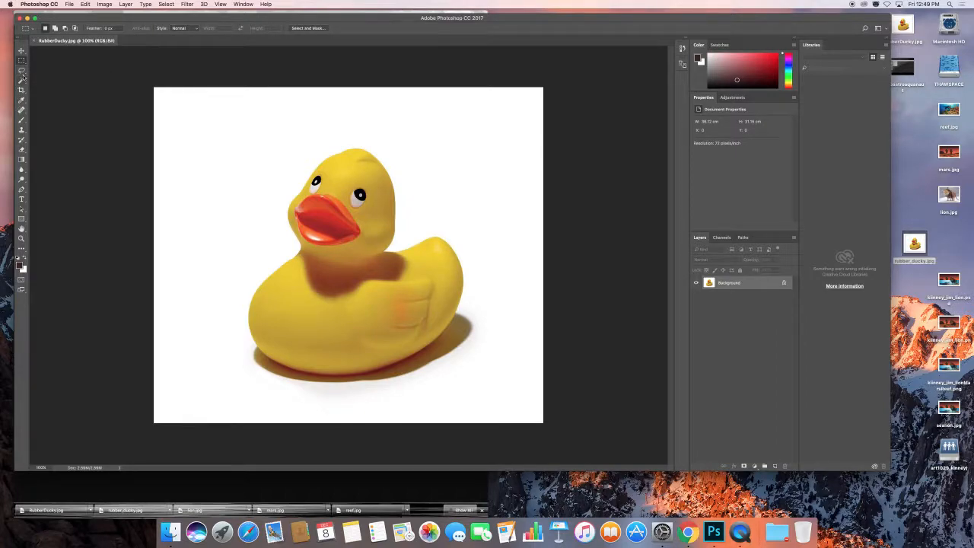
left_click(22, 70)
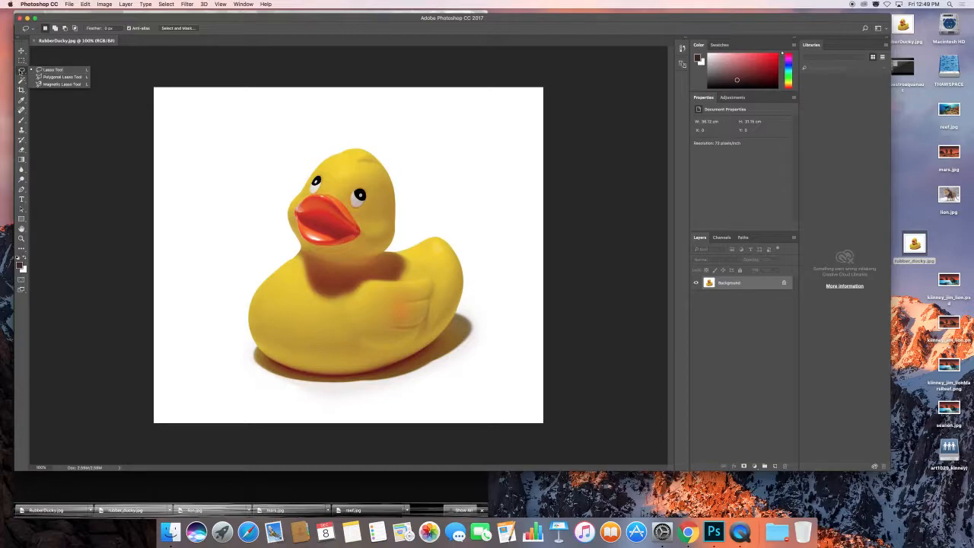
left_click(19, 72)
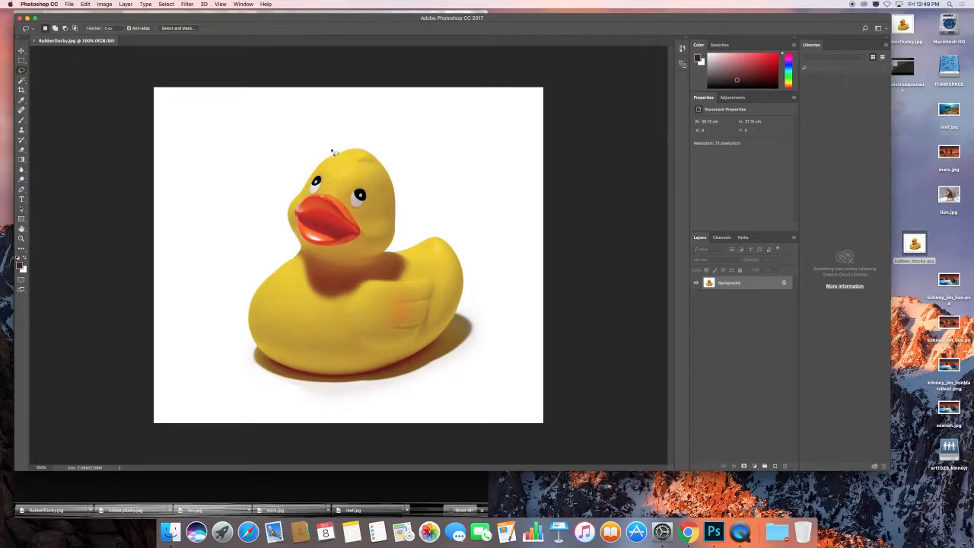
mouse_move(320, 164)
left_mouse_down()
mouse_move(343, 154)
mouse_move(373, 165)
left_mouse_up()
mouse_move(395, 211)
left_mouse_down()
mouse_move(362, 255)
mouse_move(313, 246)
mouse_move(309, 194)
left_mouse_up()
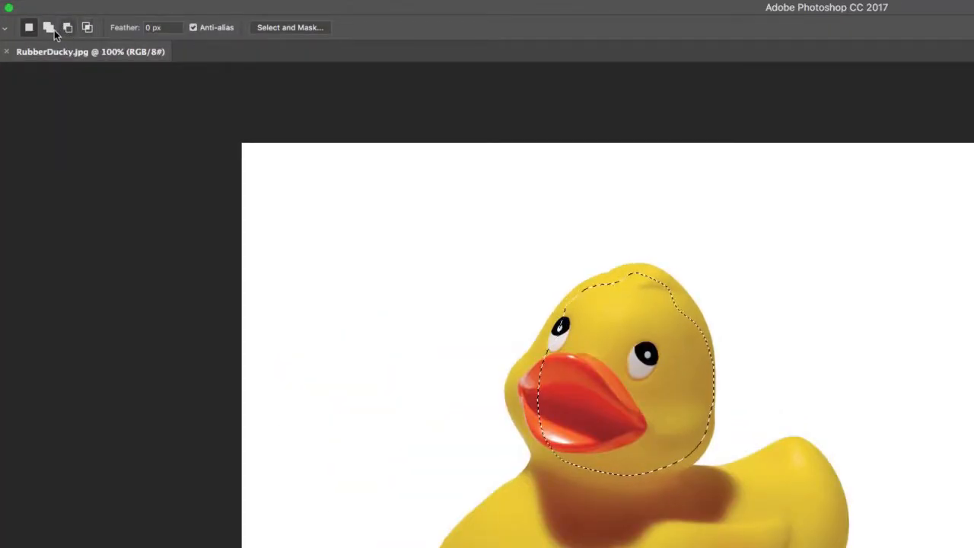
Cycle the Lasso through add, subtract and intersect modes, return it to new selection mode, and clear the head selection.
left_click(46, 29)
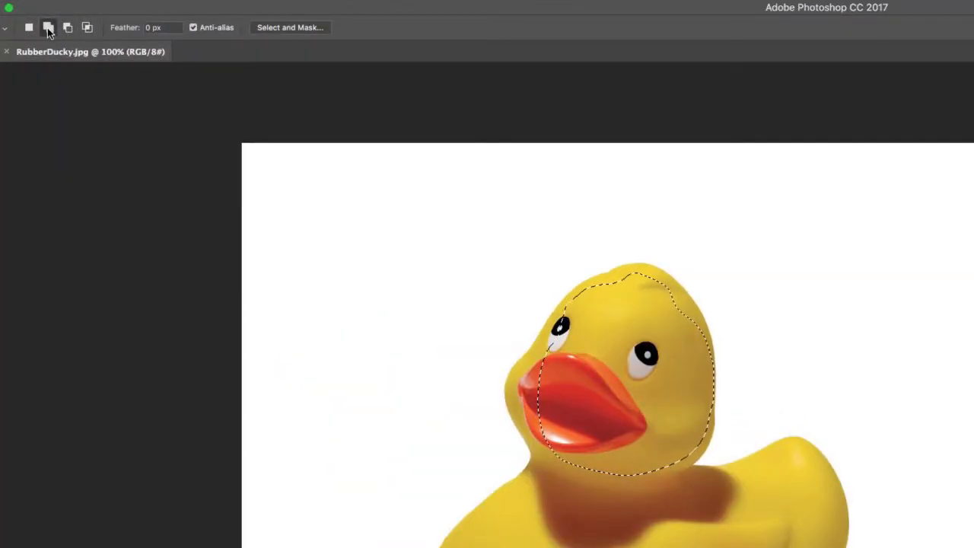
left_click(68, 28)
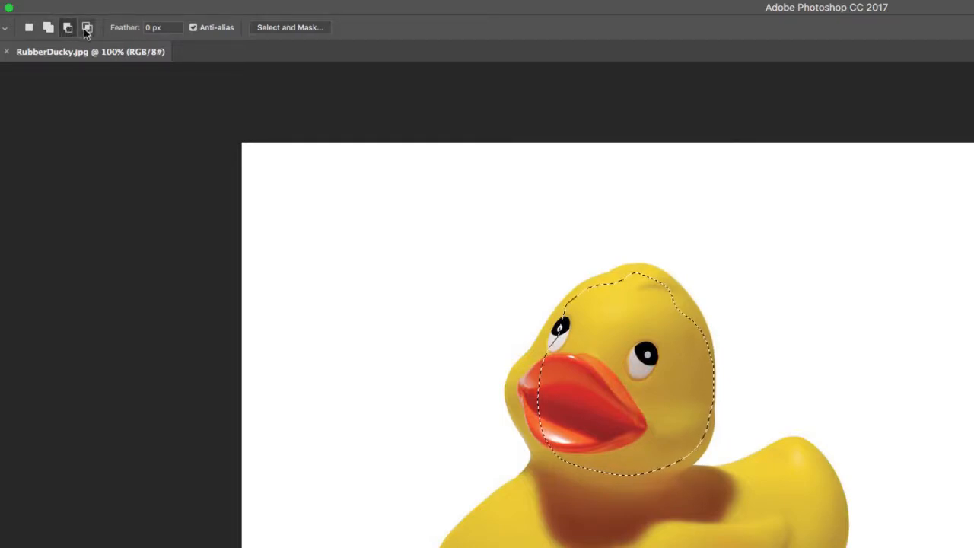
left_click(88, 28)
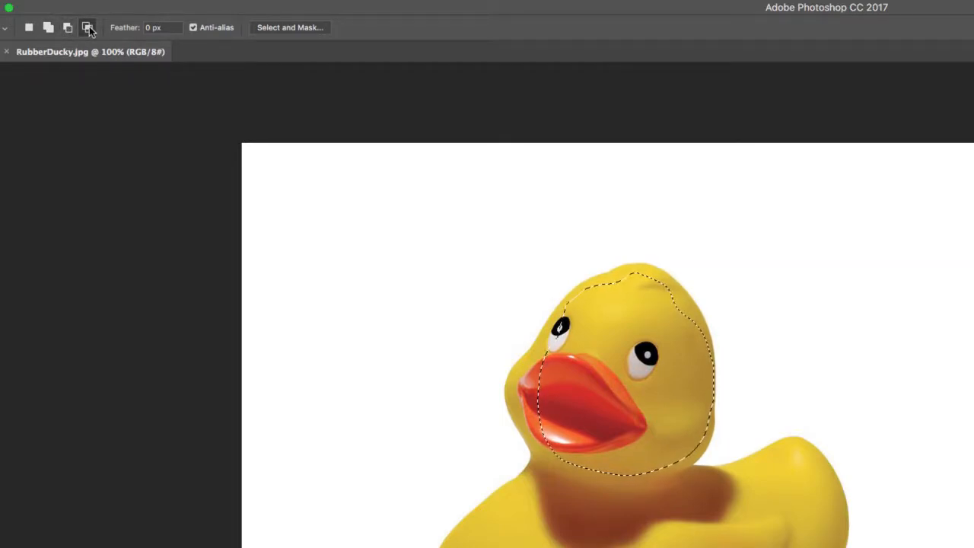
left_click(30, 30)
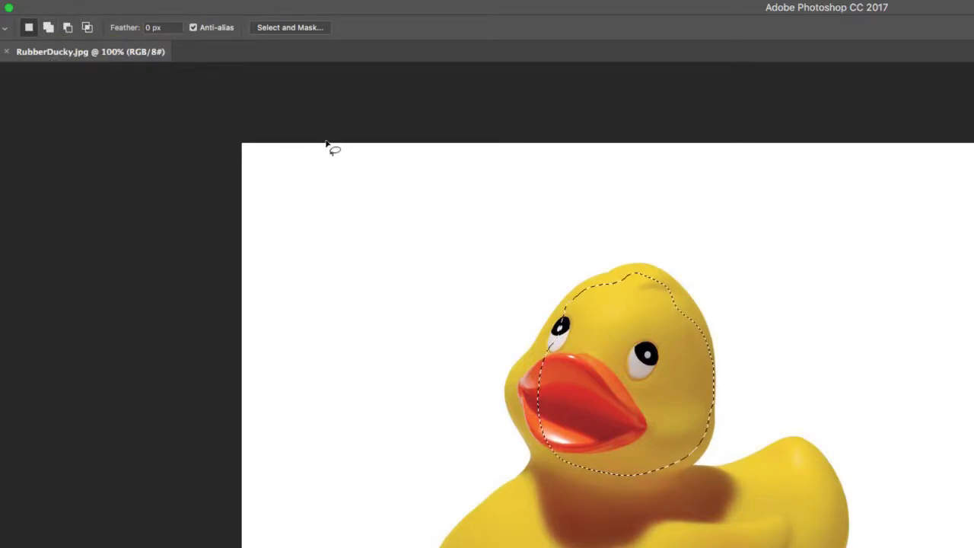
left_click(576, 257)
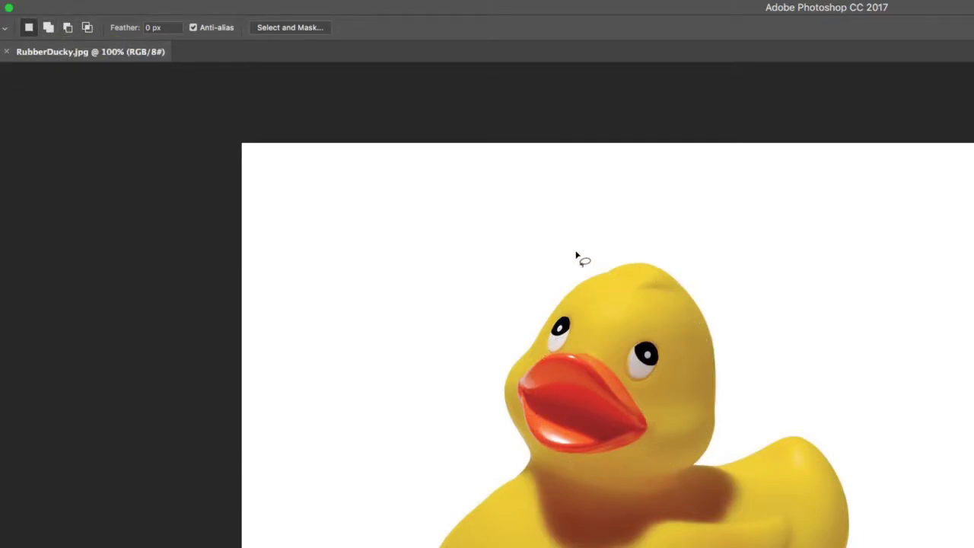
Lasso several areas of the duck's head in new selection mode, replacing each previous selection, and deselect.
mouse_move(628, 243)
left_mouse_down()
mouse_move(591, 244)
mouse_move(592, 292)
left_mouse_up()
mouse_move(623, 382)
left_mouse_down()
mouse_move(690, 319)
mouse_move(631, 264)
left_mouse_up()
mouse_move(688, 399)
left_mouse_down()
mouse_move(615, 410)
mouse_move(612, 456)
mouse_move(699, 433)
mouse_move(690, 399)
left_mouse_up()
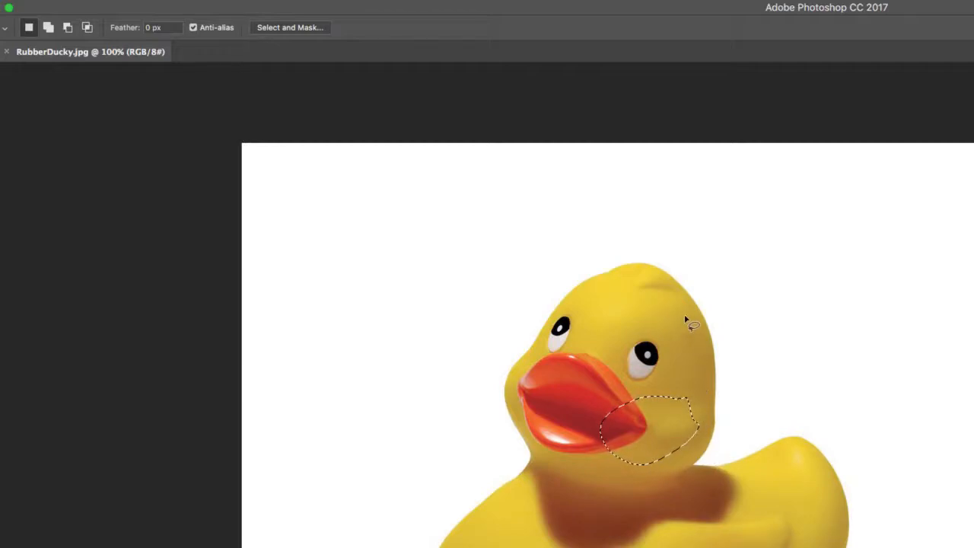
mouse_move(685, 313)
left_mouse_down()
mouse_move(608, 326)
mouse_move(546, 437)
mouse_move(685, 374)
mouse_move(682, 323)
left_mouse_up()
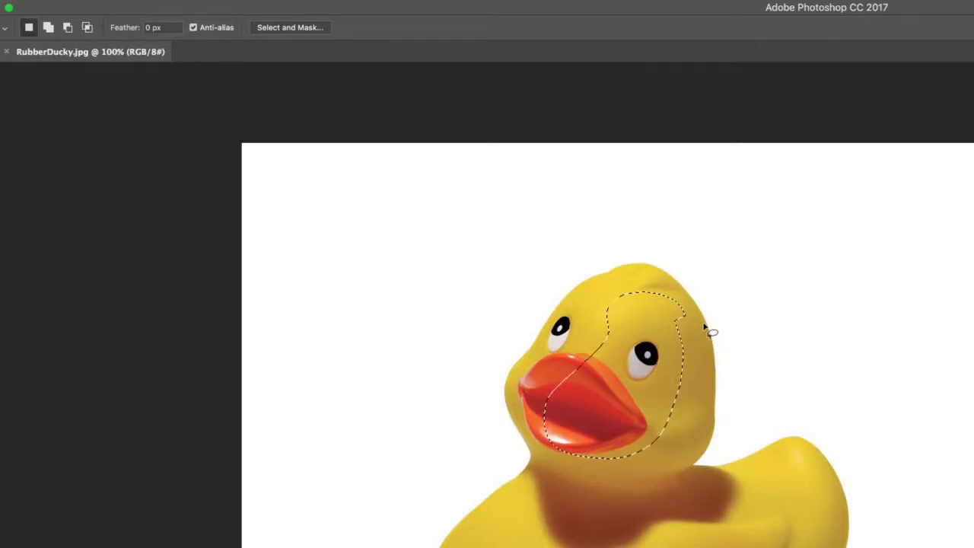
key("super+d")
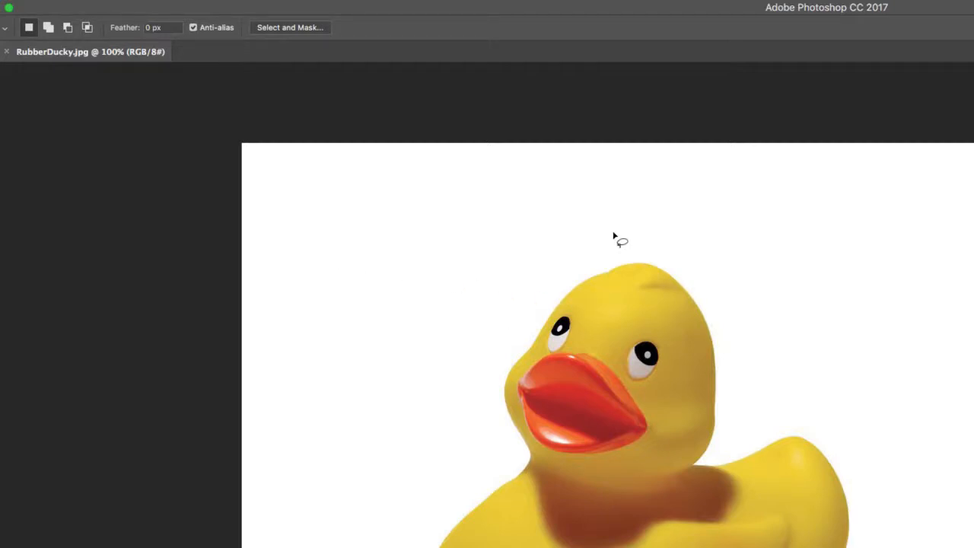
Lasso the duck's face and extend the selection in add mode along the crown and the back of the head.
mouse_move(597, 287)
left_mouse_down()
mouse_move(618, 275)
mouse_move(652, 283)
left_mouse_up()
mouse_move(685, 365)
left_mouse_down()
mouse_move(568, 413)
mouse_move(555, 363)
mouse_move(571, 306)
left_mouse_up()
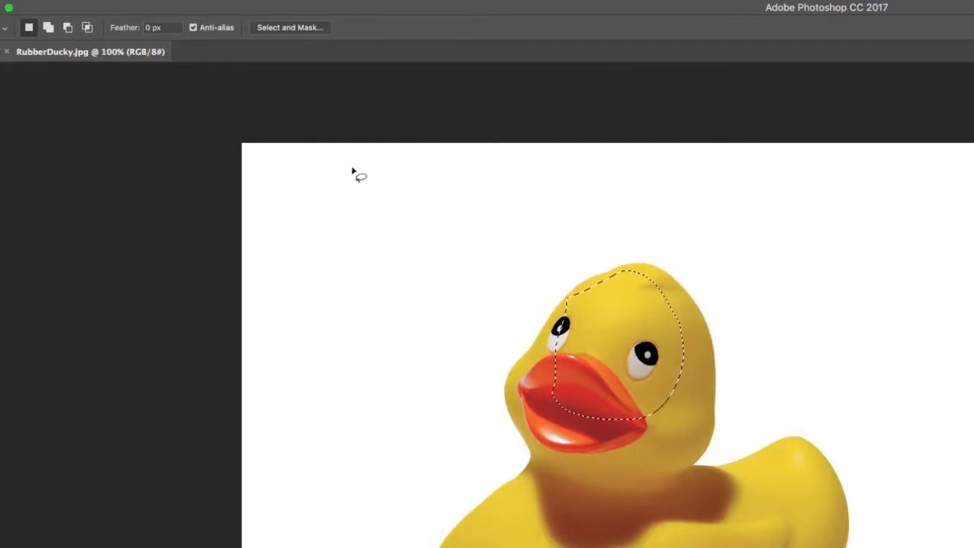
left_click(48, 27)
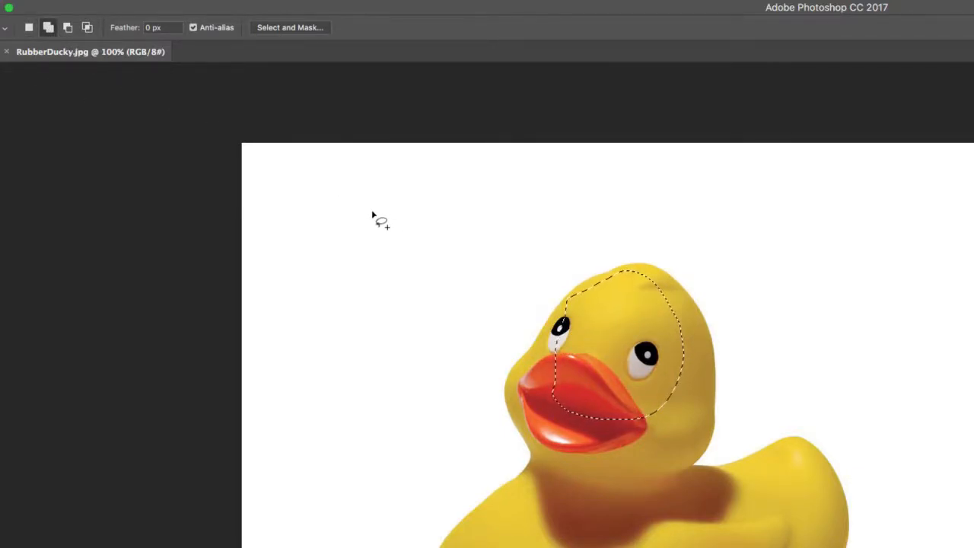
mouse_move(683, 401)
left_mouse_down()
mouse_move(688, 344)
mouse_move(676, 315)
mouse_move(662, 295)
mouse_move(636, 293)
mouse_move(622, 324)
mouse_move(634, 392)
mouse_move(676, 417)
mouse_move(699, 402)
mouse_move(707, 350)
left_mouse_up()
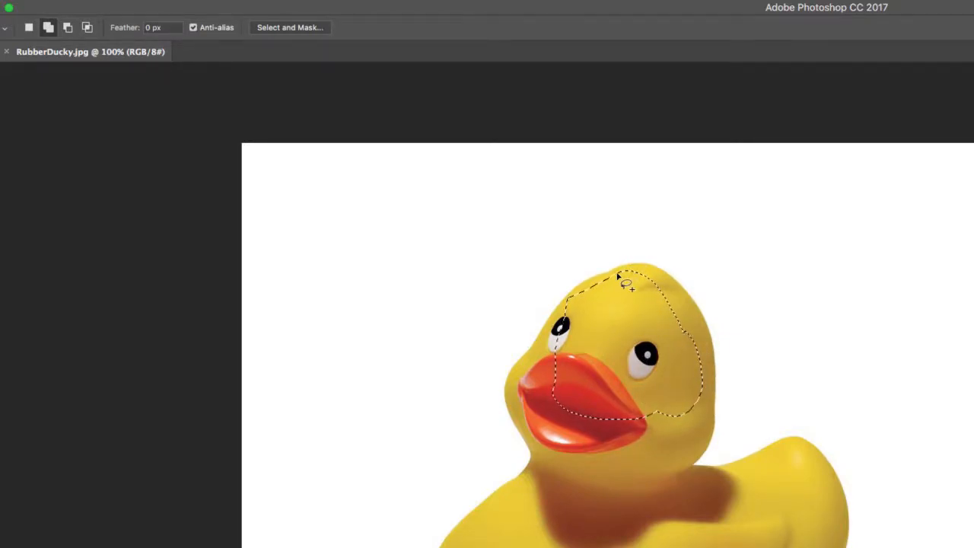
left_click_drag(666, 312, 670, 318)
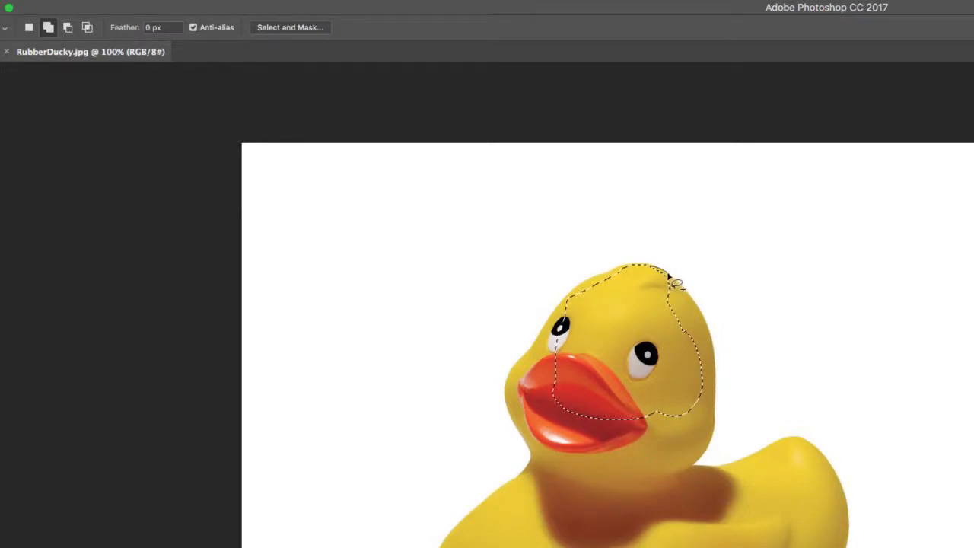
mouse_move(674, 281)
left_mouse_down()
mouse_move(675, 337)
mouse_move(625, 346)
left_mouse_up()
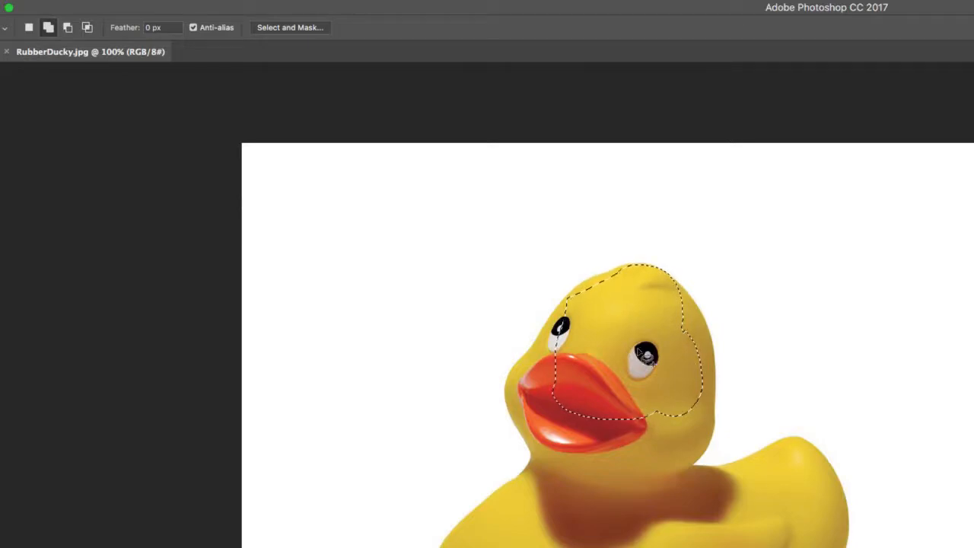
mouse_move(665, 296)
left_mouse_down()
mouse_move(711, 323)
mouse_move(725, 384)
mouse_move(703, 422)
mouse_move(650, 402)
mouse_move(639, 373)
left_mouse_up()
Subtract a loop around the eye nearest the back of the head, and build a separate ring-shaped selection in the white area above the face.
left_click(67, 27)
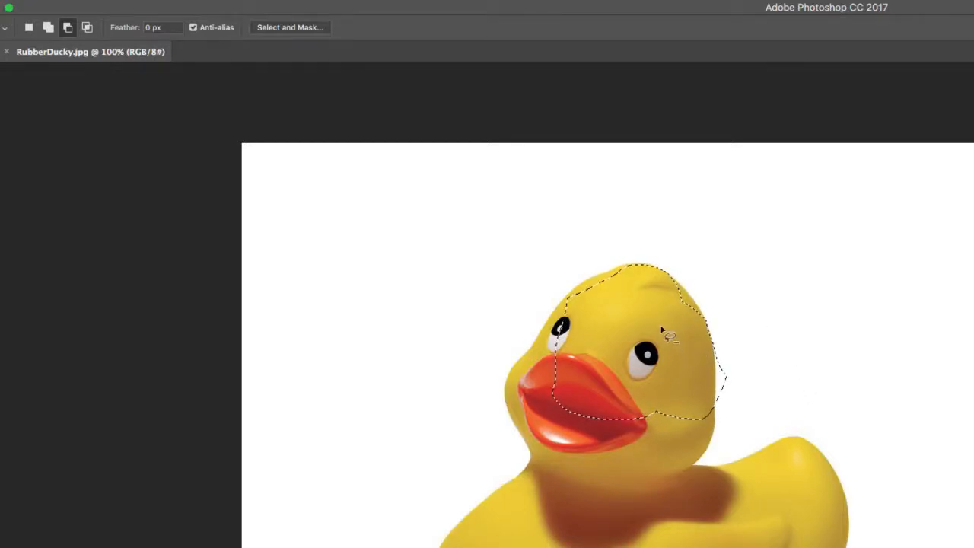
left_click_drag(663, 328, 668, 332)
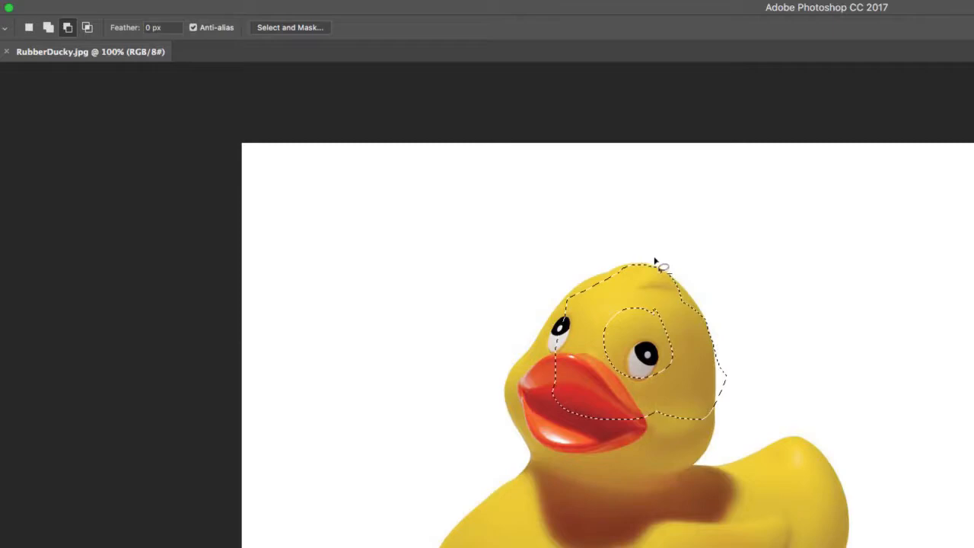
left_click(48, 27)
mouse_move(538, 204)
left_mouse_down()
mouse_move(501, 196)
mouse_move(445, 226)
mouse_move(446, 272)
mouse_move(555, 276)
mouse_move(569, 236)
left_mouse_up()
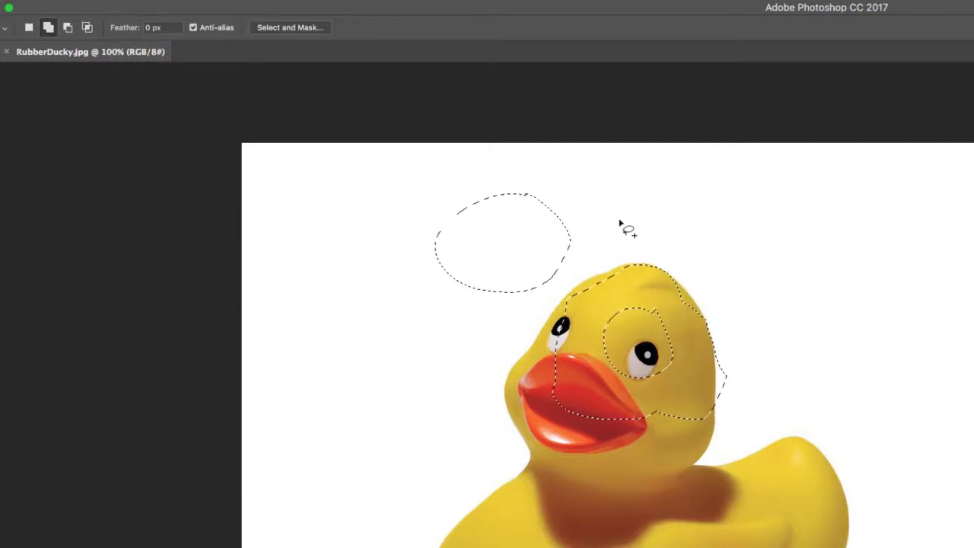
left_click(67, 27)
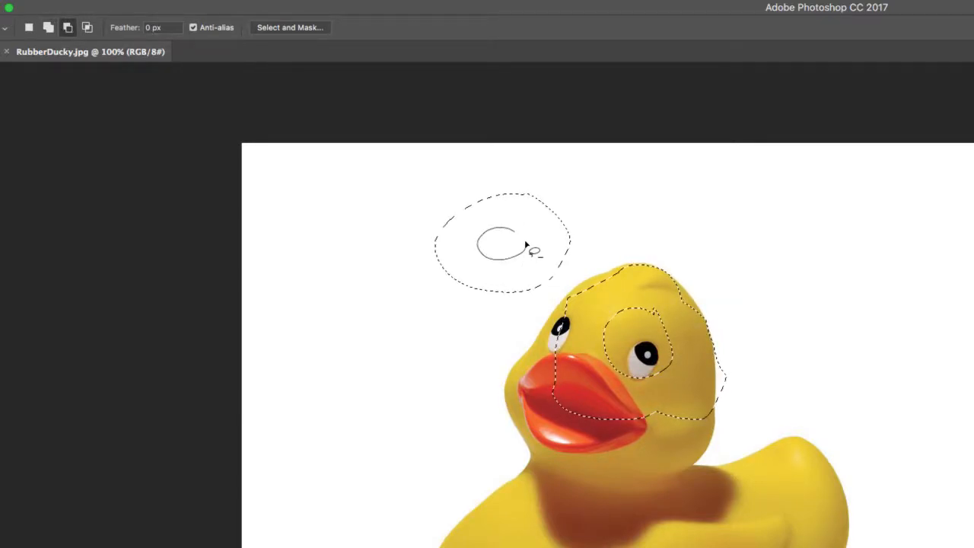
left_click_drag(507, 233, 508, 234)
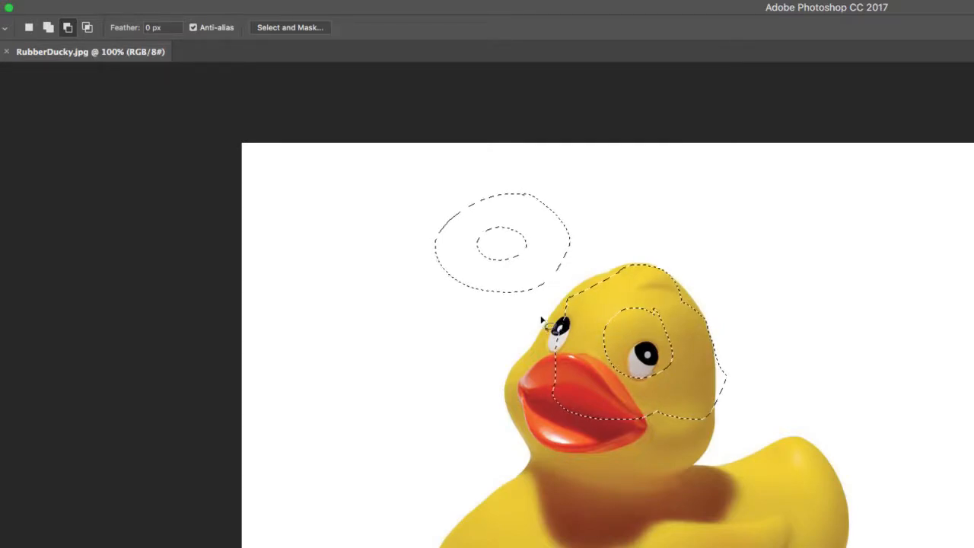
Intersect the selections with a diagonal band from the ring across the beak, then restore new selection mode and deselect.
left_click(86, 27)
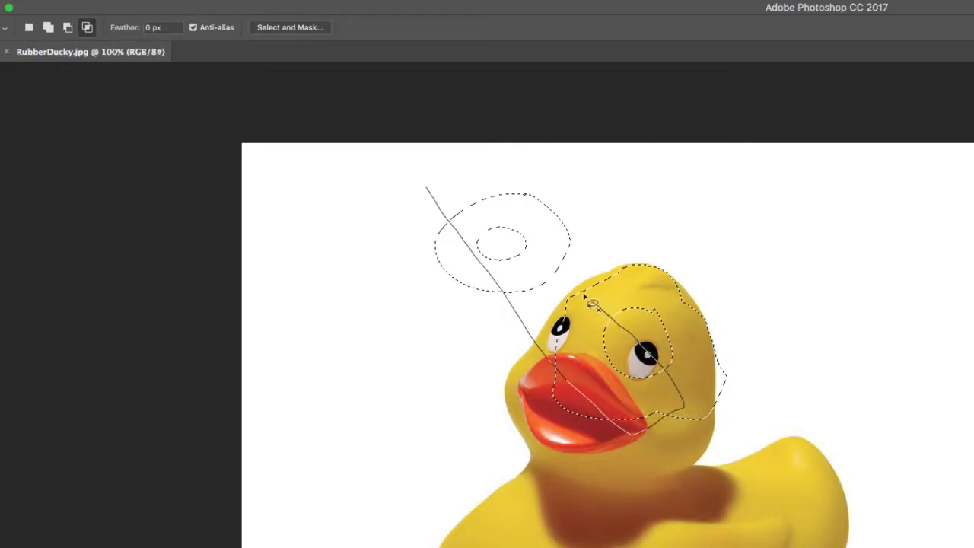
left_click_drag(426, 184, 426, 185)
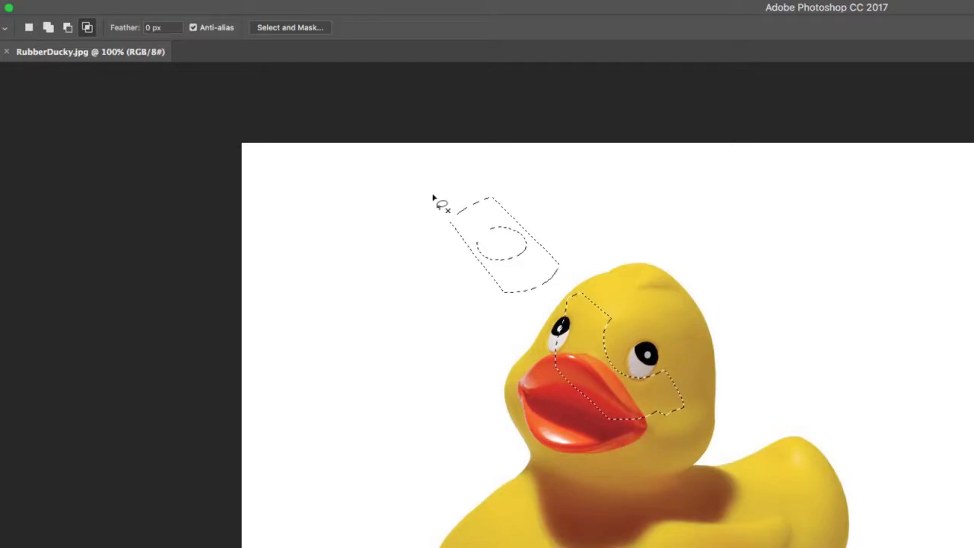
left_click(31, 28)
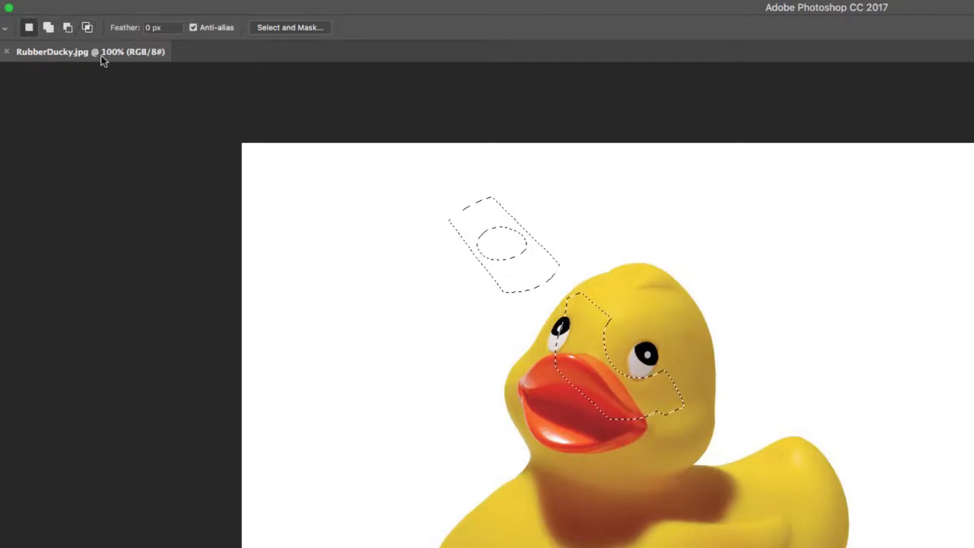
left_click(569, 267)
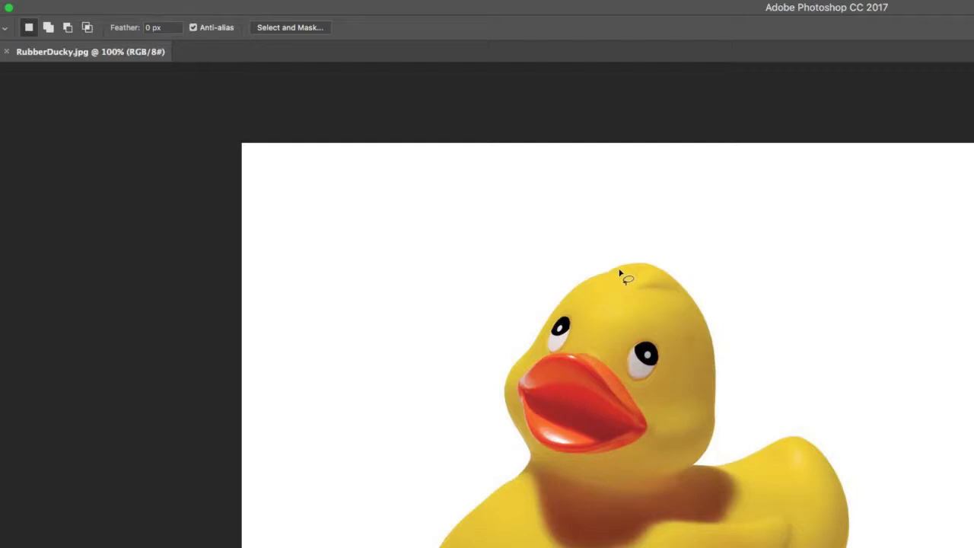
Lasso the duck's forehead and add an overlapping loop that extends above the crown into the white background.
mouse_move(606, 283)
left_mouse_down()
mouse_move(580, 357)
mouse_move(662, 332)
mouse_move(660, 289)
mouse_move(618, 271)
left_mouse_up()
key("shift")
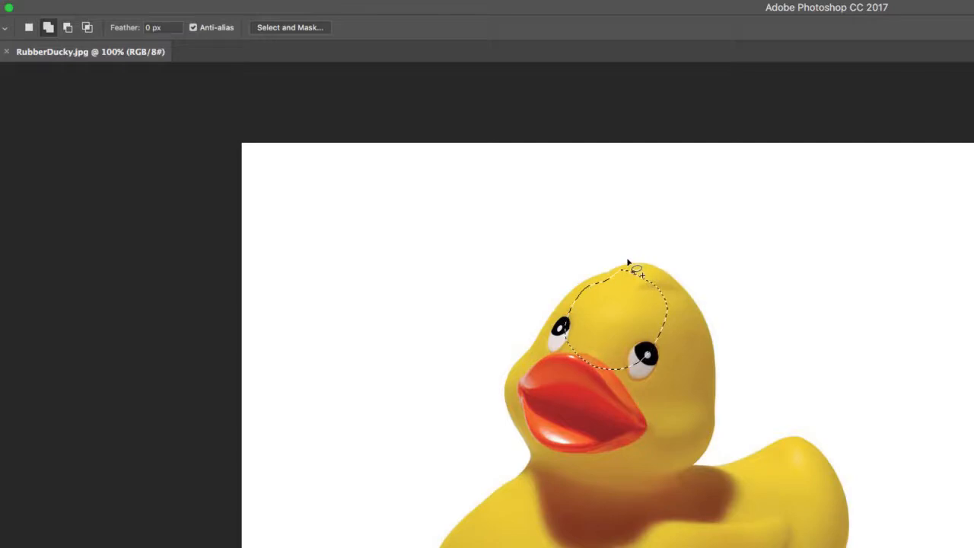
mouse_move(610, 265)
left_mouse_down()
mouse_move(695, 315)
mouse_move(674, 242)
mouse_move(618, 260)
left_mouse_up()
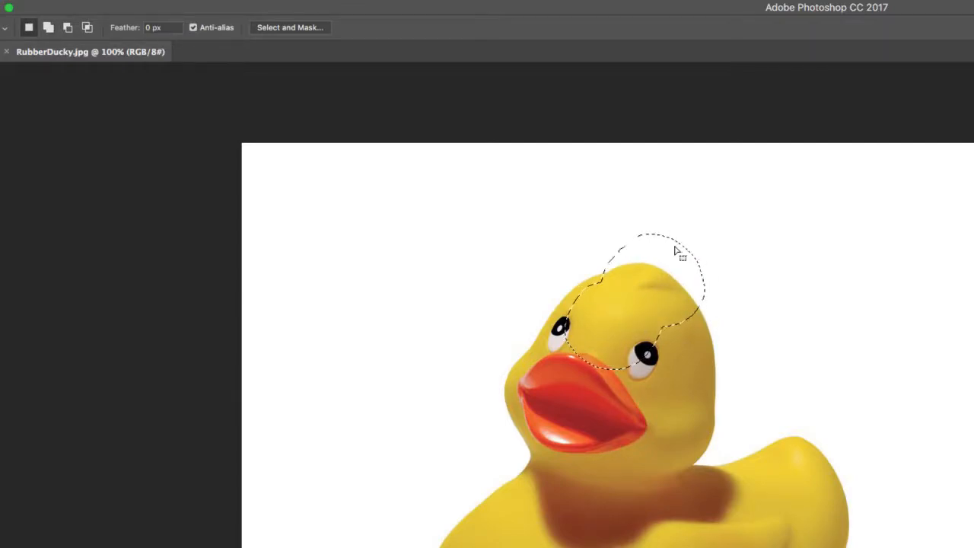
Subtract the background part of the selection by tracing along the top edge of the duck's head.
key("alt")
mouse_move(618, 242)
left_mouse_down()
mouse_move(585, 277)
mouse_move(647, 268)
left_mouse_up()
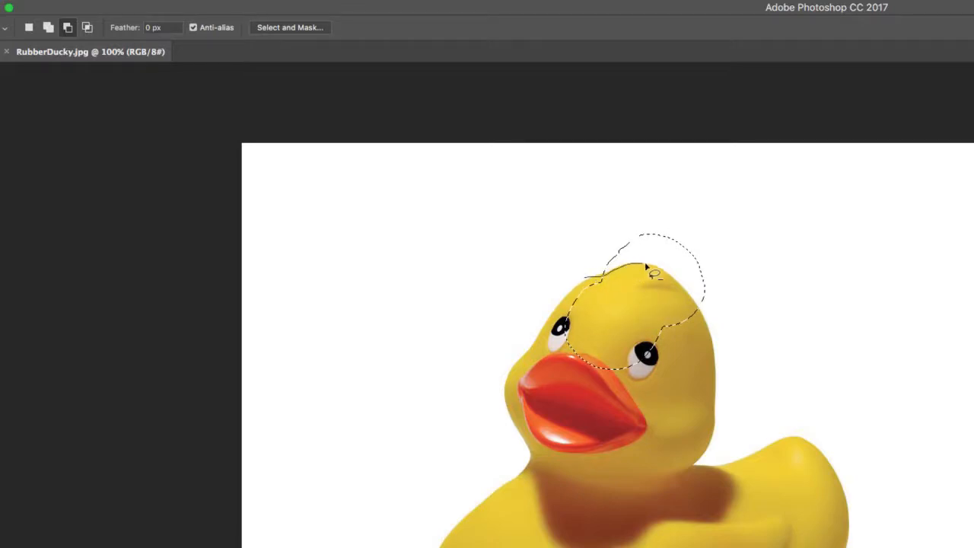
mouse_move(699, 312)
left_mouse_down()
mouse_move(708, 261)
mouse_move(615, 216)
mouse_move(583, 268)
left_mouse_up()
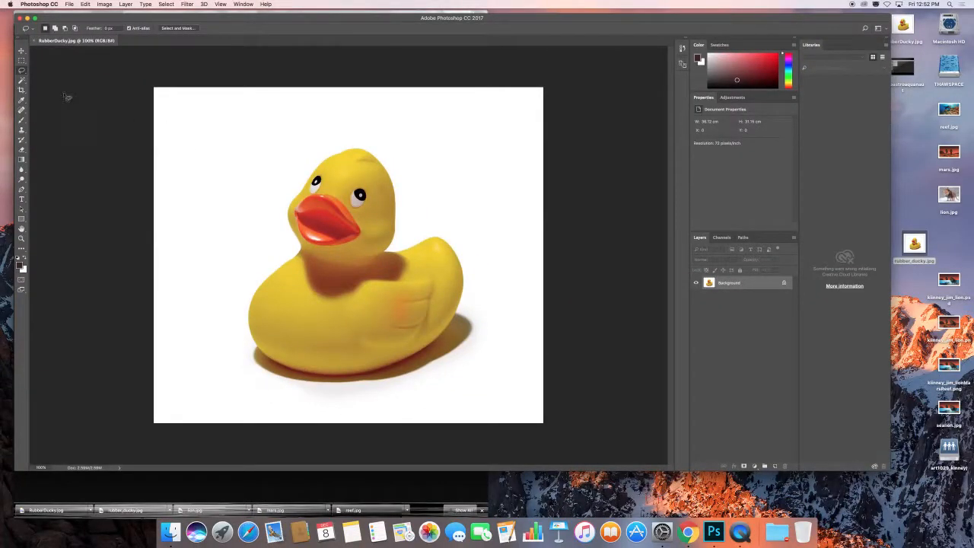
Switch to the Polygonal Lasso tool and enclose the duck in a loose straight-sided selection starting at the top of its head.
left_click(21, 74)
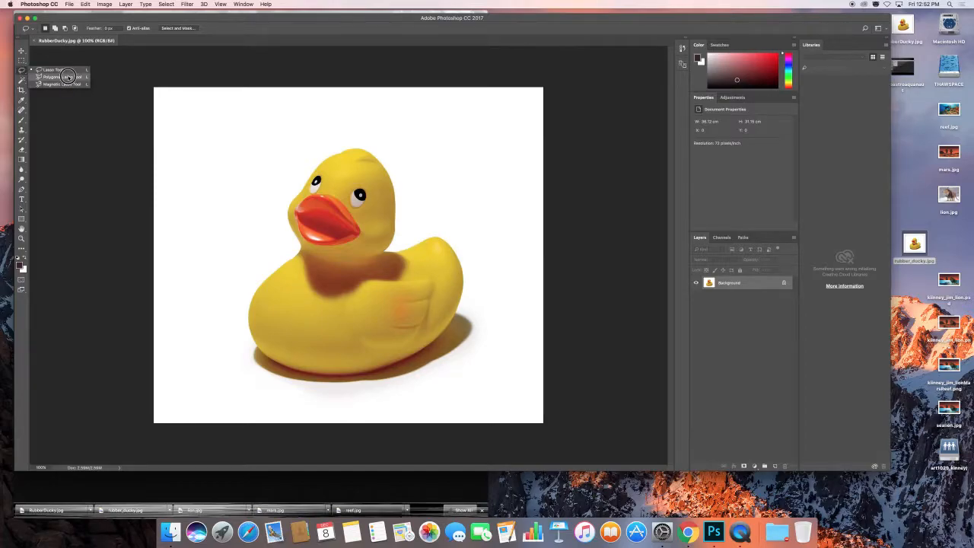
left_click(54, 76)
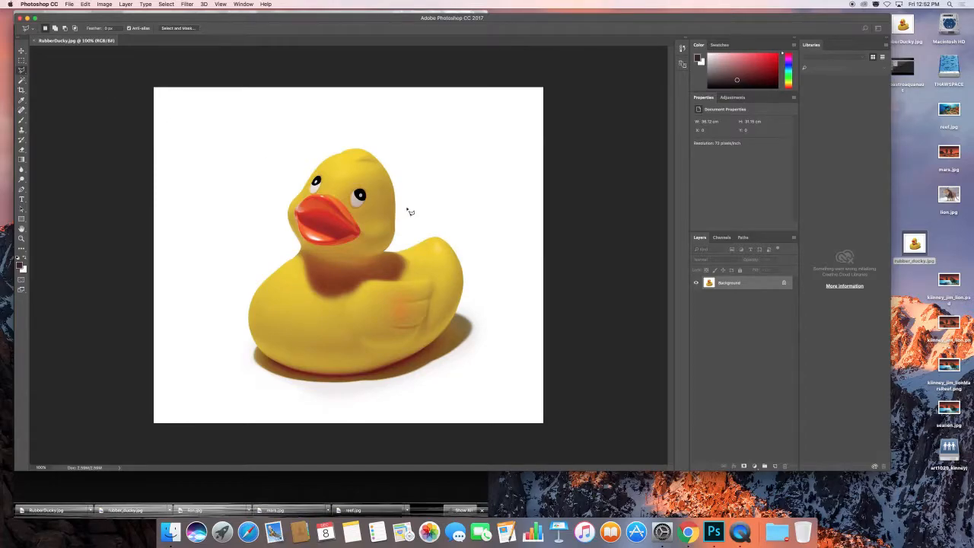
left_click(344, 153)
left_click(365, 141)
left_click(489, 308)
left_click(418, 409)
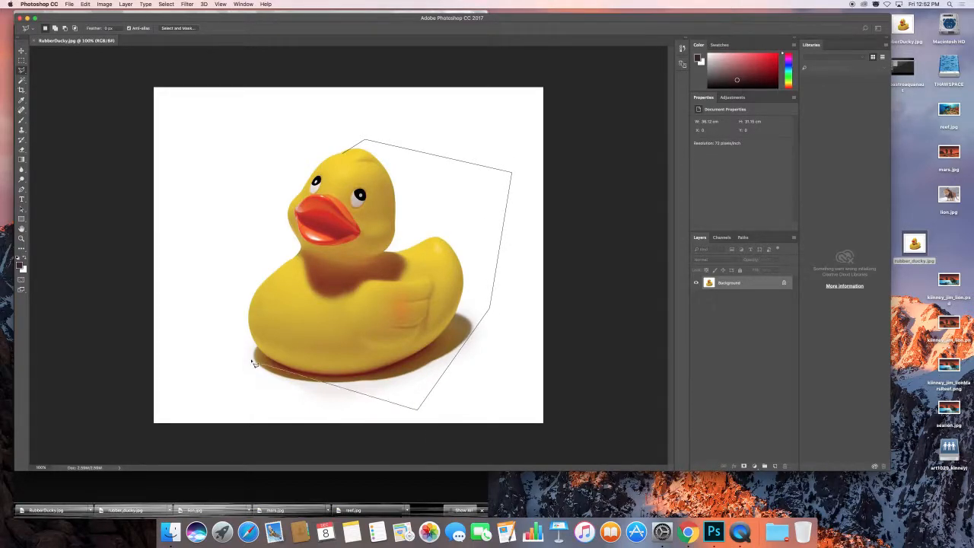
left_click(208, 339)
left_click(258, 173)
left_click(258, 173)
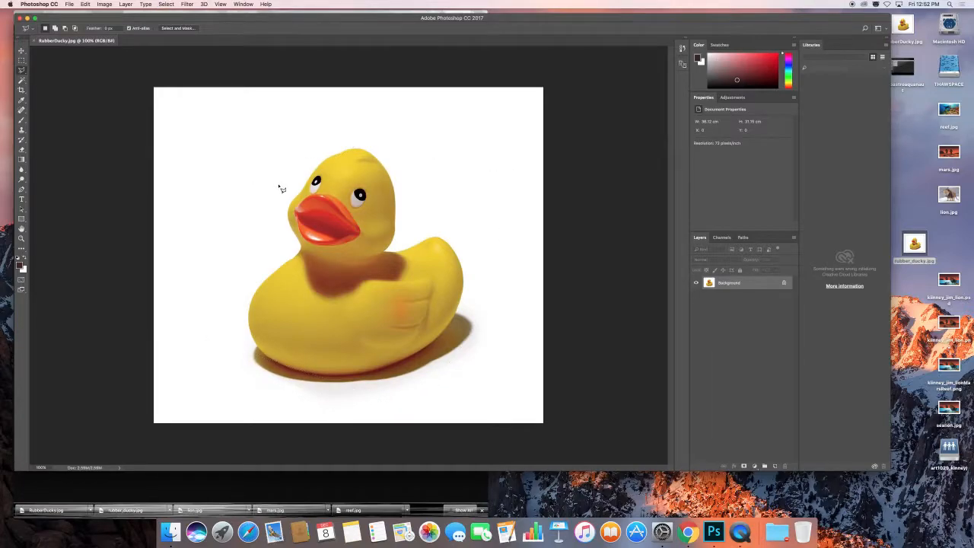
Switch to the Magnetic Lasso tool and lower its point frequency.
left_click(22, 70)
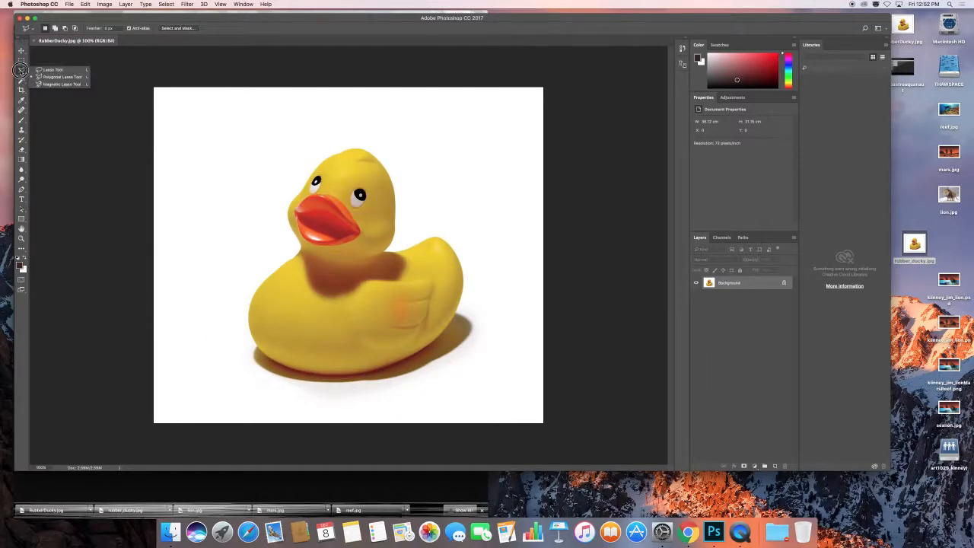
left_click(57, 83)
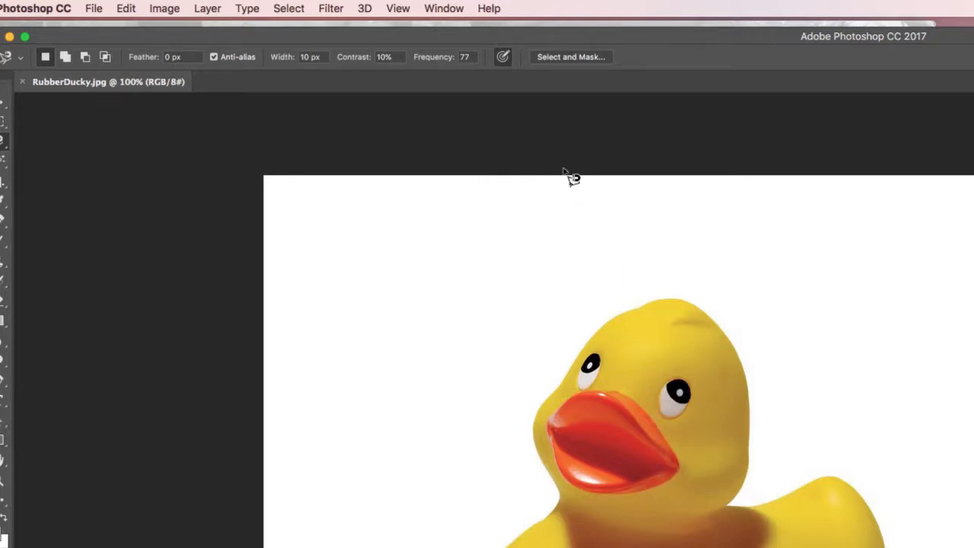
double_click(466, 57)
type("35")
Trace the duck's entire outline with the Magnetic Lasso, starting at the forehead beside the eye and closing the selection at that point.
key("space")
key("super+plus")
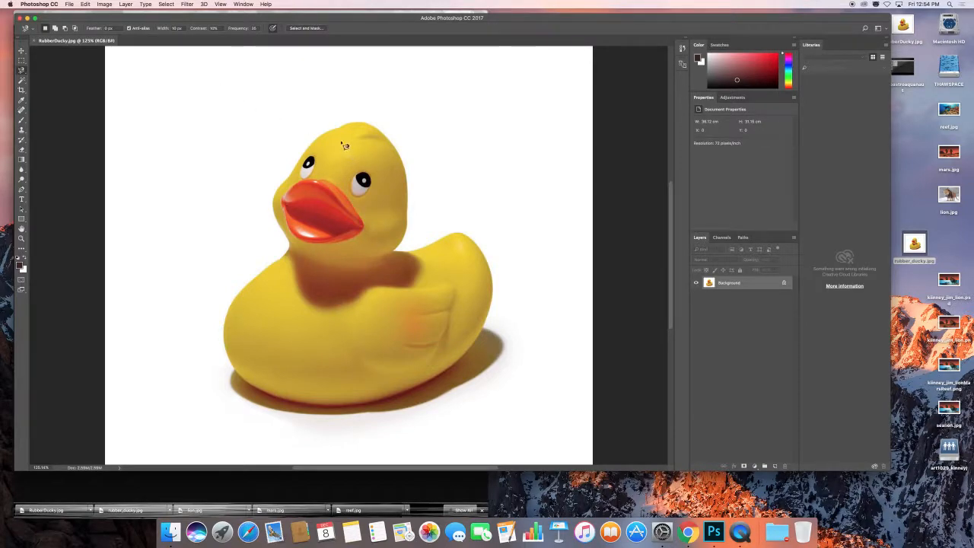
mouse_move(301, 155)
left_mouse_down()
mouse_move(352, 127)
mouse_move(379, 132)
mouse_move(406, 186)
mouse_move(407, 223)
mouse_move(392, 253)
mouse_move(465, 235)
mouse_move(484, 253)
mouse_move(490, 311)
mouse_move(452, 369)
mouse_move(372, 404)
mouse_move(305, 404)
mouse_move(262, 392)
mouse_move(234, 368)
mouse_move(223, 320)
mouse_move(235, 297)
mouse_move(289, 250)
mouse_move(274, 202)
mouse_move(302, 155)
left_mouse_up()
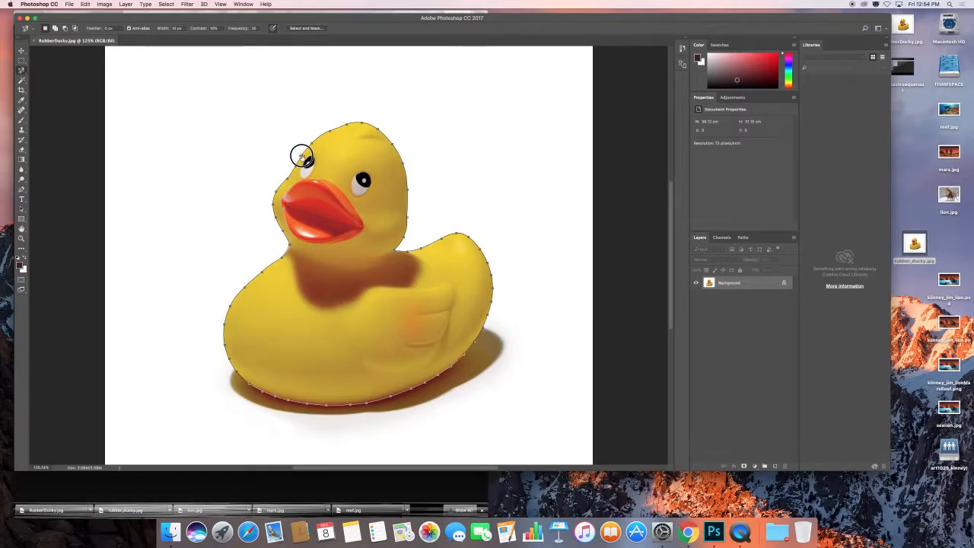
left_click(302, 156)
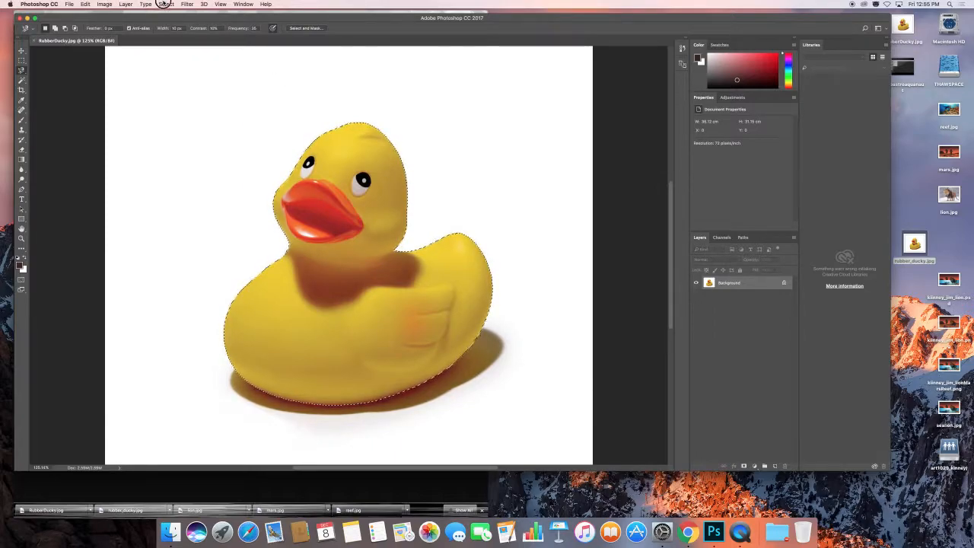
Save the duck selection as a new channel named ducky in RubberDucky.jpg, then deselect.
left_click(163, 4)
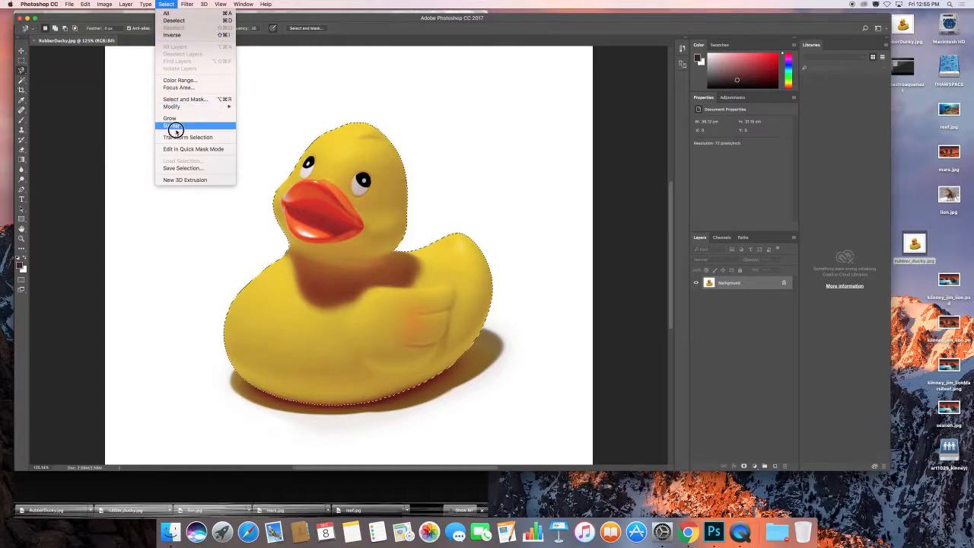
left_click(181, 166)
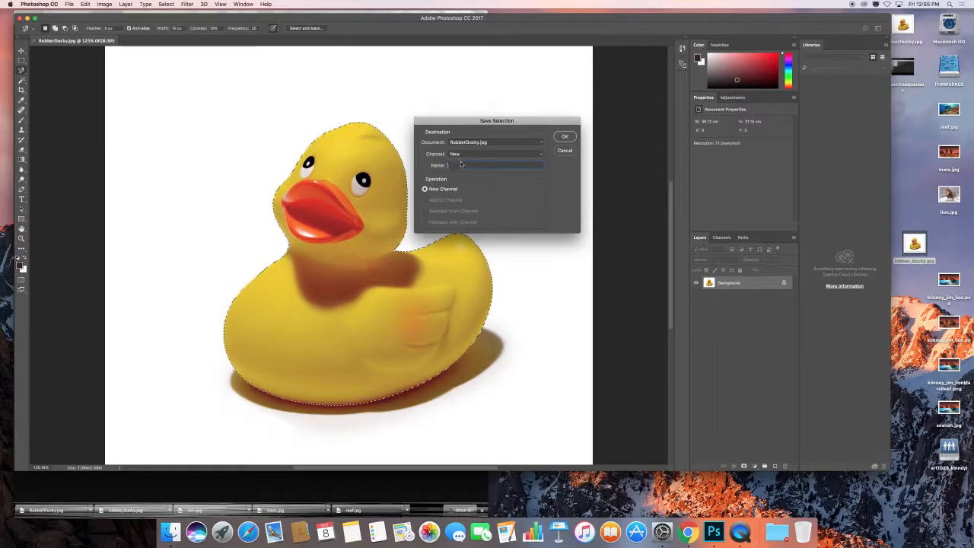
type("ducky")
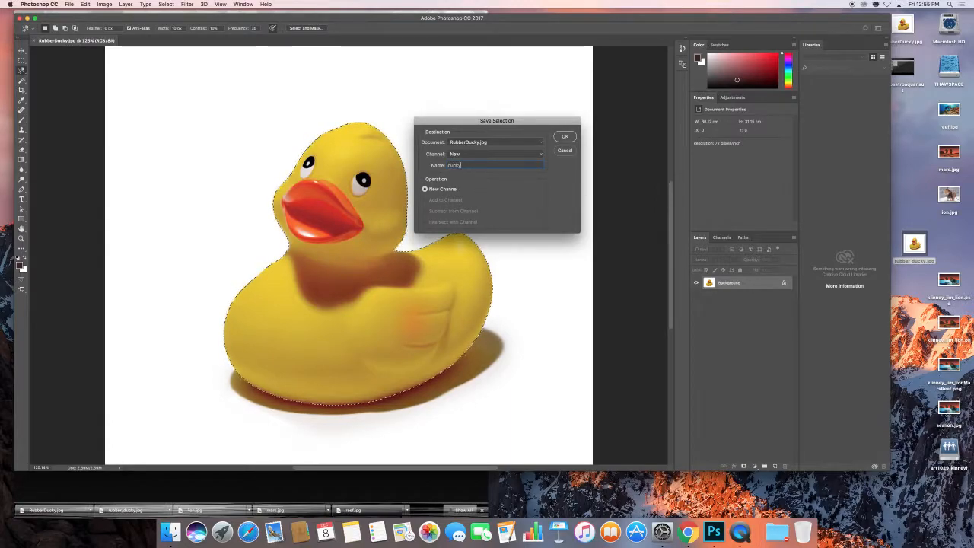
key("Return")
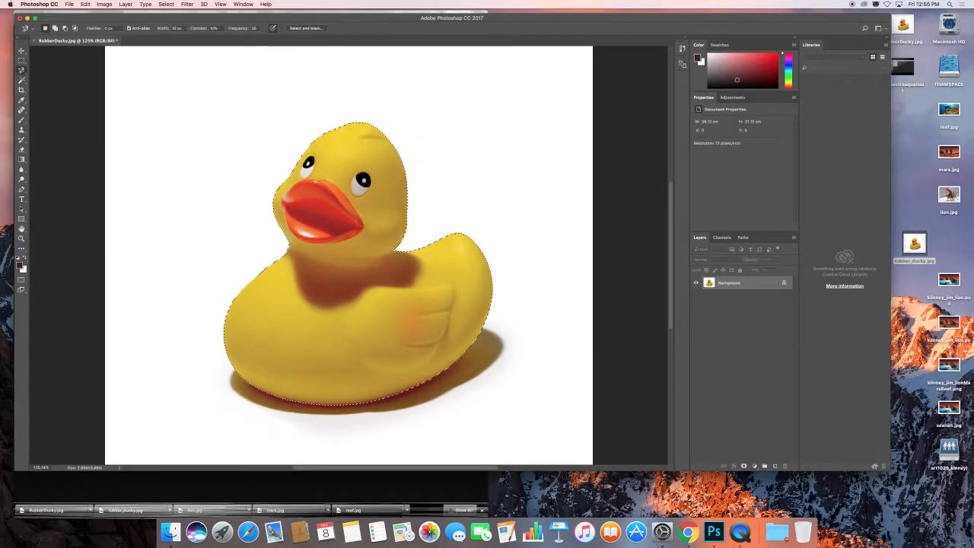
key("super+d")
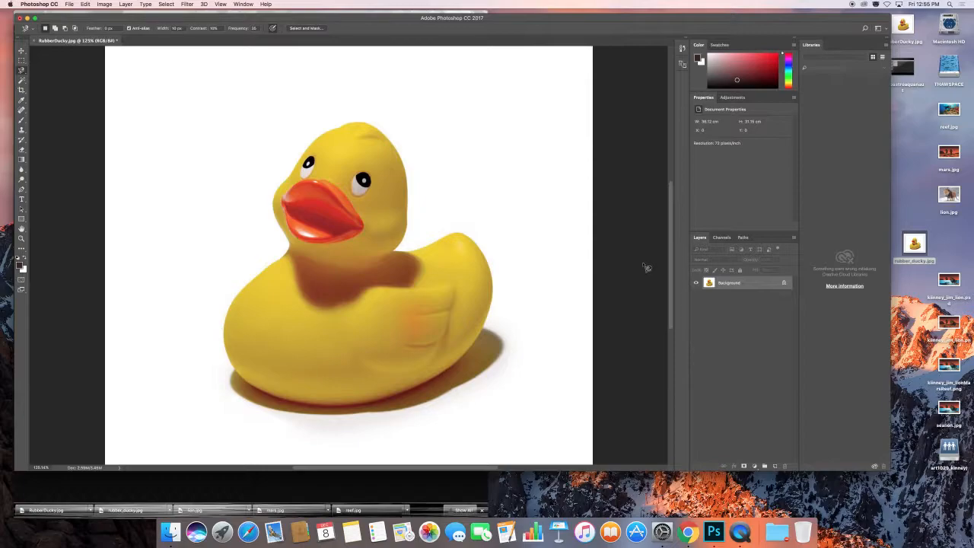
Examine the saved ducky channel, first as an overlay on the image and then on its own as a black-and-white mask.
left_click(720, 238)
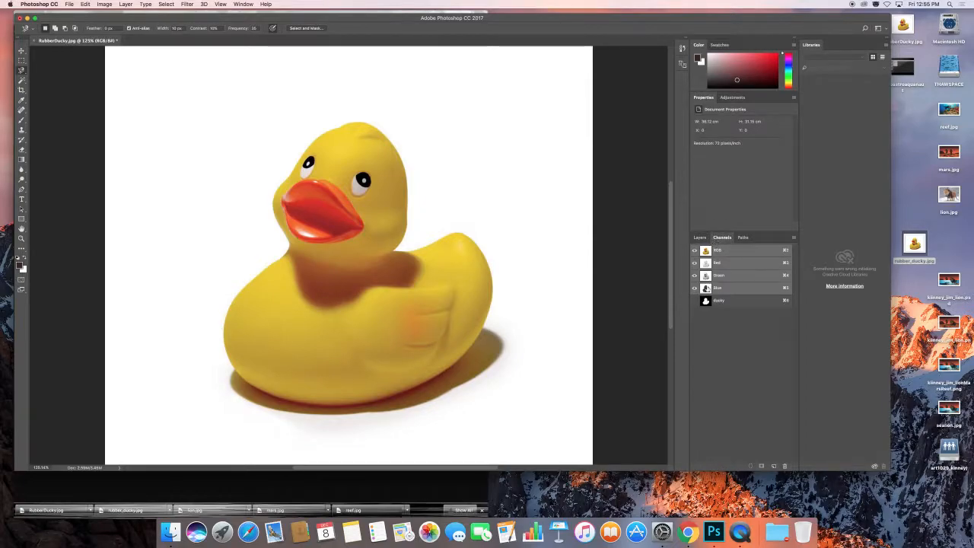
left_click(695, 300)
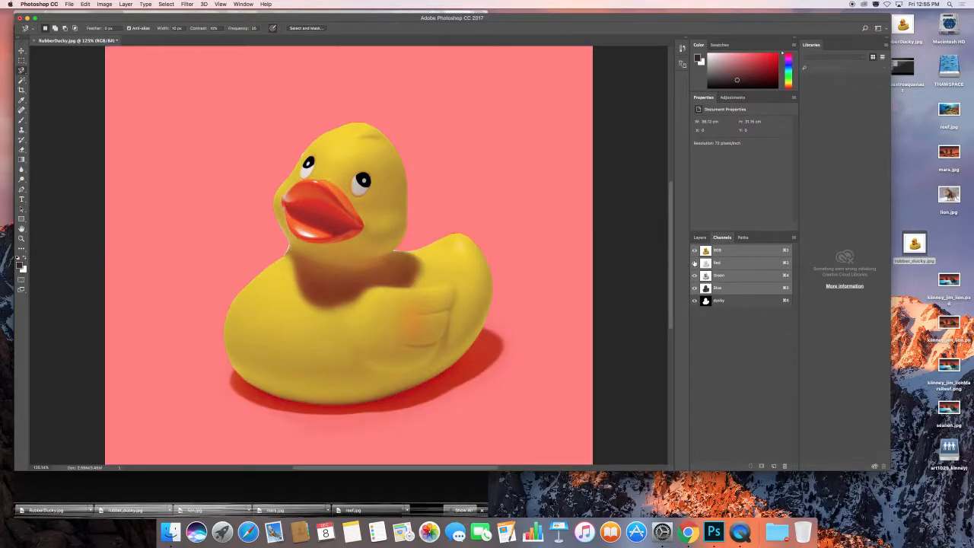
left_click(694, 250)
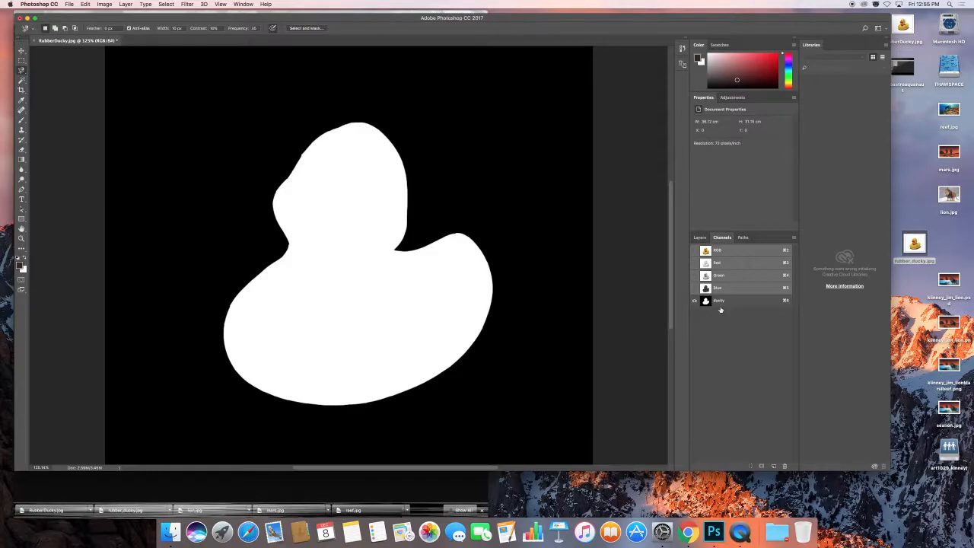
Load the ducky channel as a selection, show the RGB composite with the ducky channel hidden, and return to the layers.
left_click_drag(720, 301, 738, 348)
left_click_drag(756, 455, 750, 468)
left_click(695, 251)
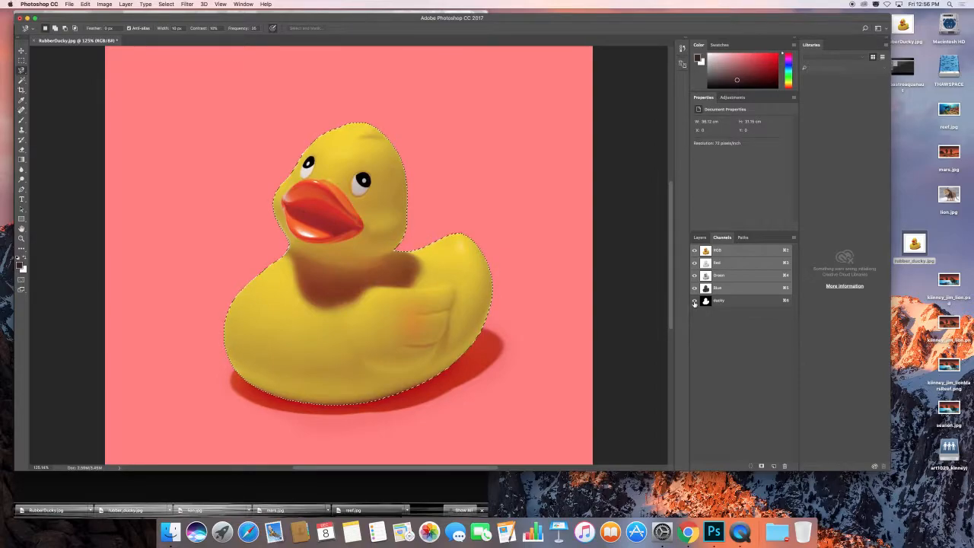
left_click(694, 301)
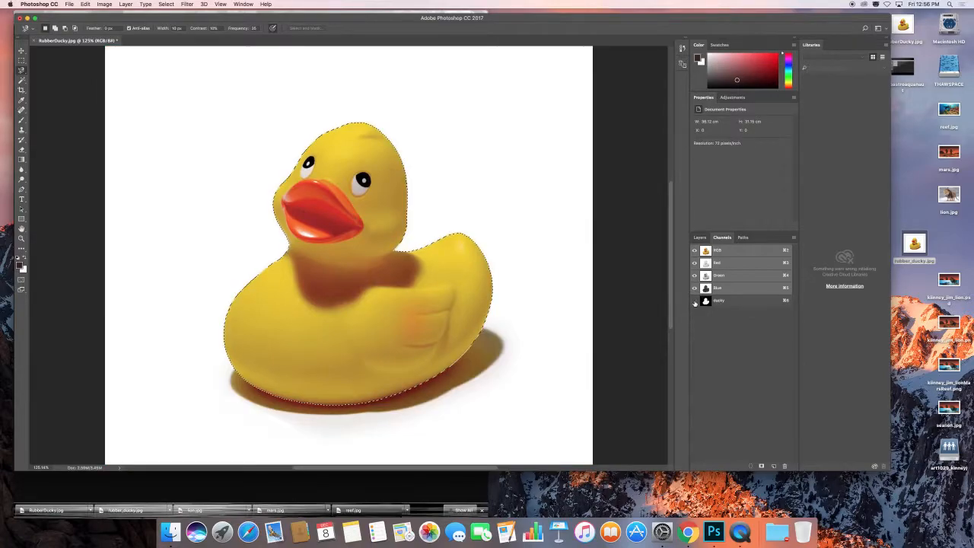
left_click(699, 238)
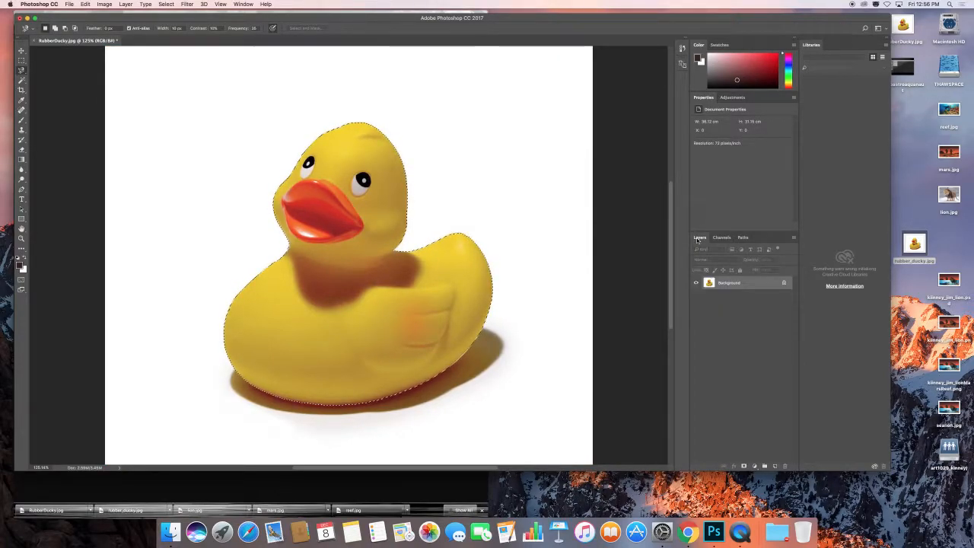
Deselect, then load the saved ducky channel of RubberDucky.jpg as a new selection without inverting it.
key("super+d")
left_click(167, 4)
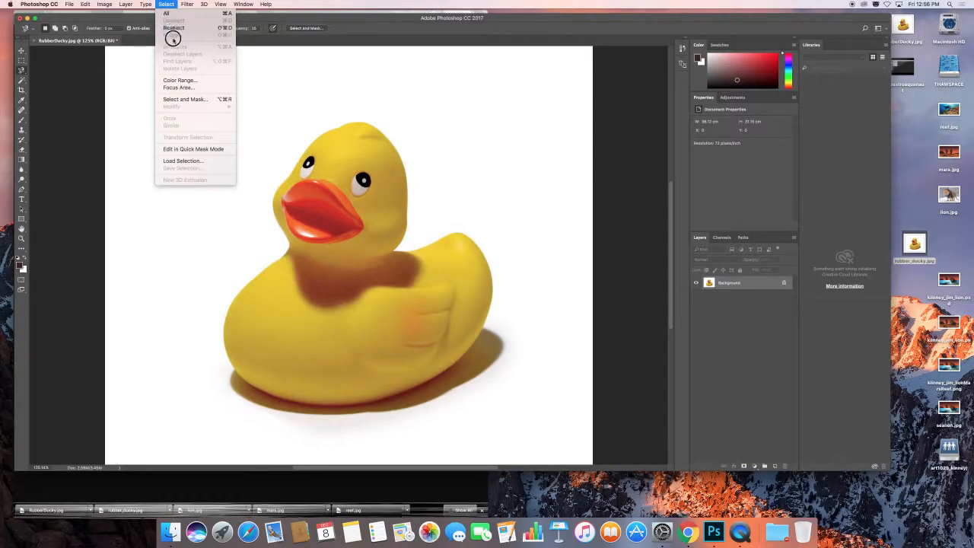
left_click(189, 160)
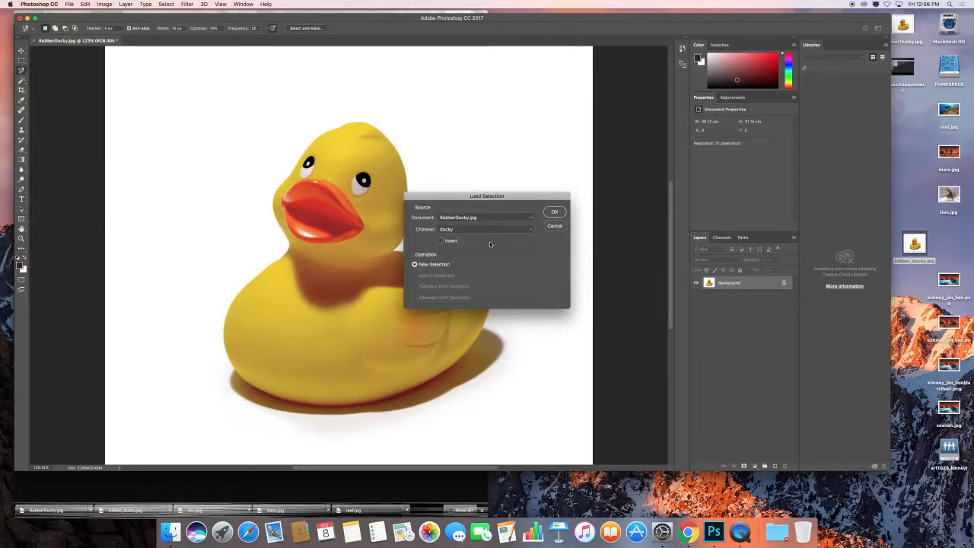
left_click(466, 230)
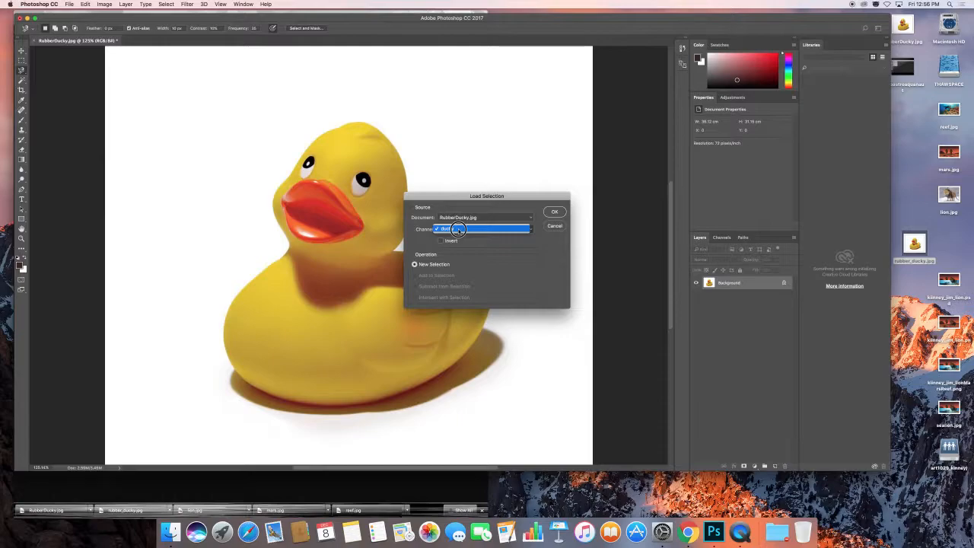
left_click(457, 229)
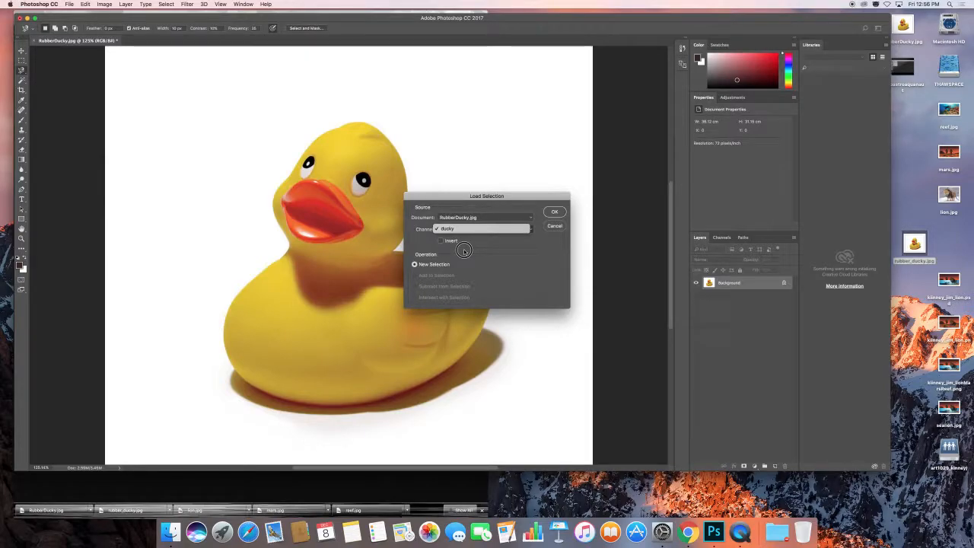
left_click(476, 229)
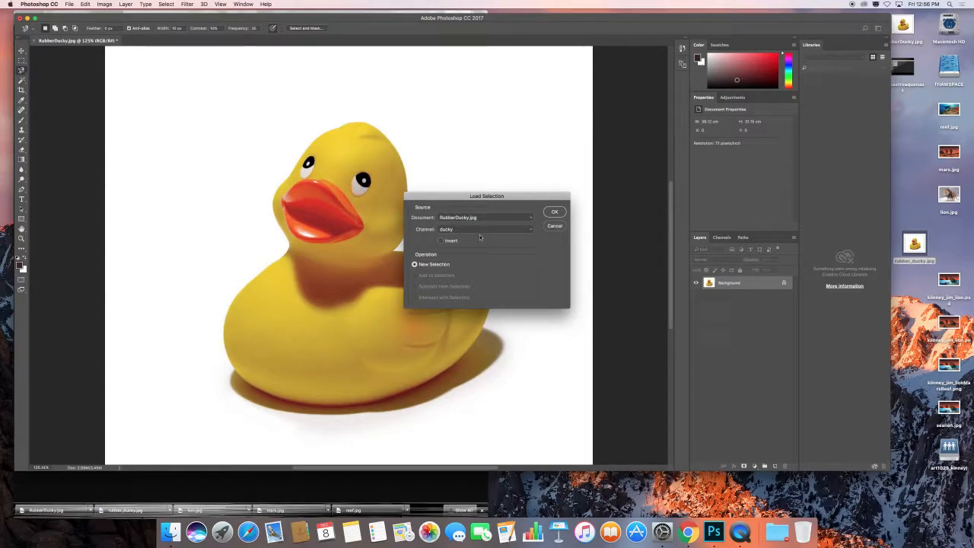
left_click(559, 213)
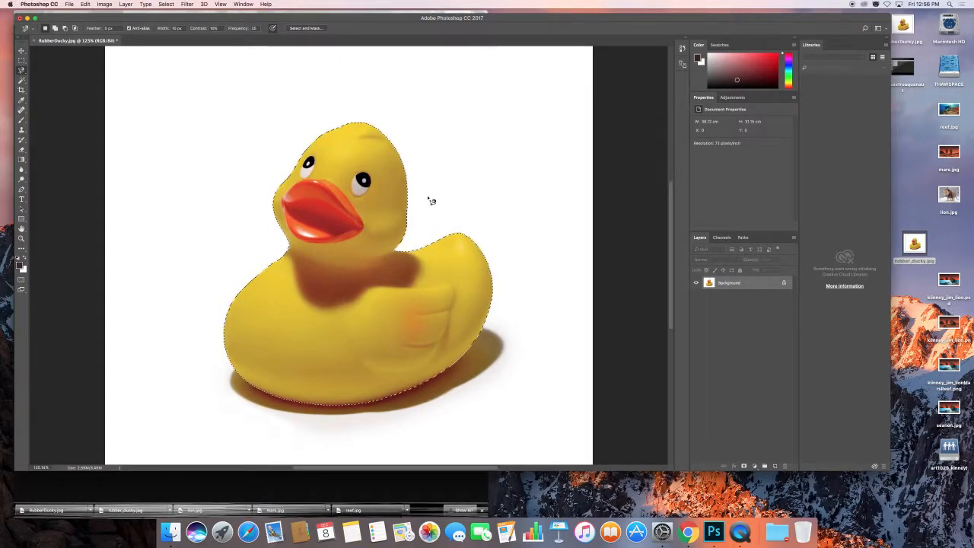
Contract the duck selection by 1 pixel.
left_click(166, 5)
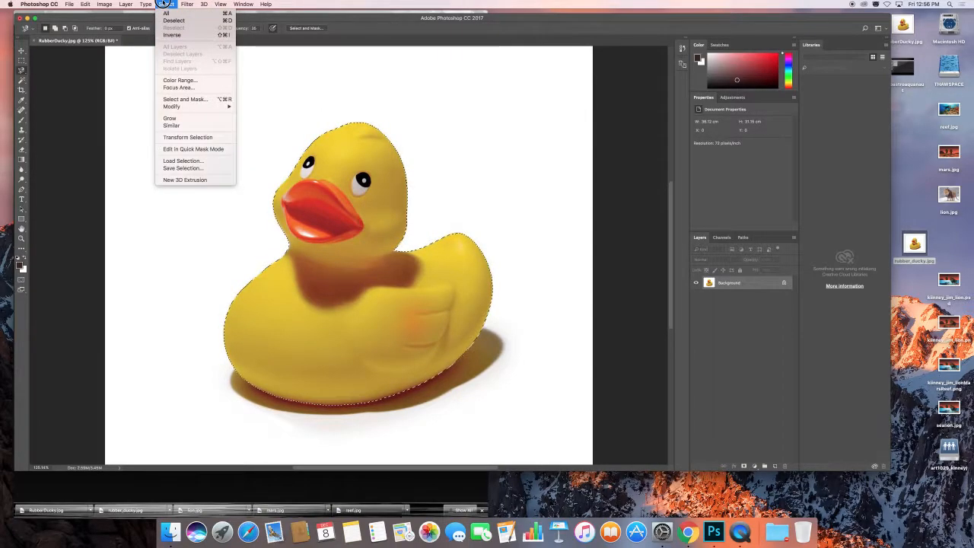
mouse_move(187, 107)
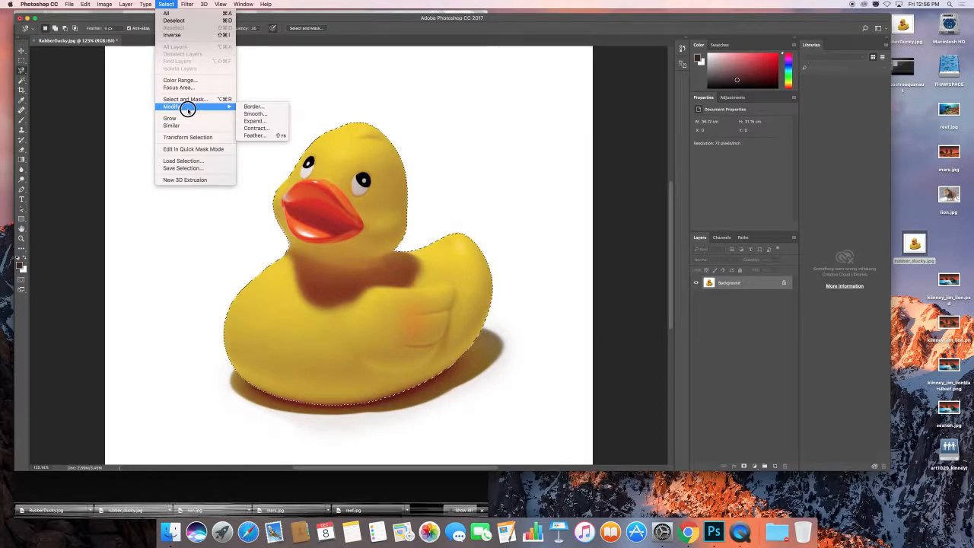
left_click(254, 127)
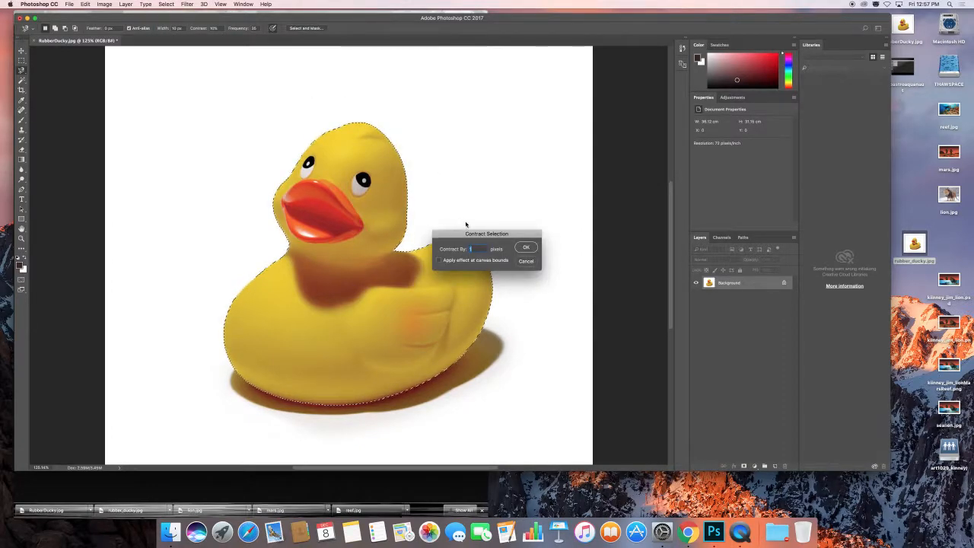
left_click(526, 247)
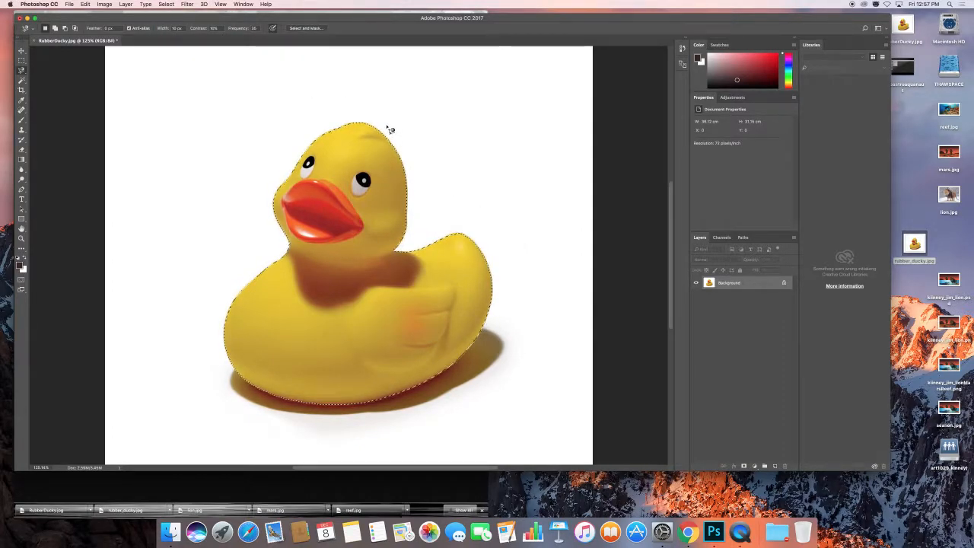
Smooth the duck selection with a sample radius of 5 pixels.
left_click_drag(384, 135, 455, 193)
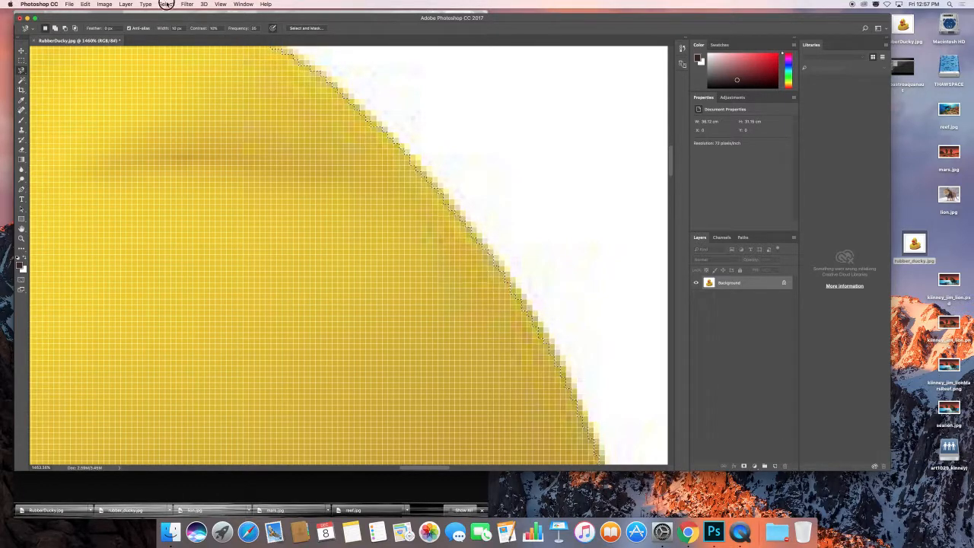
left_click(166, 4)
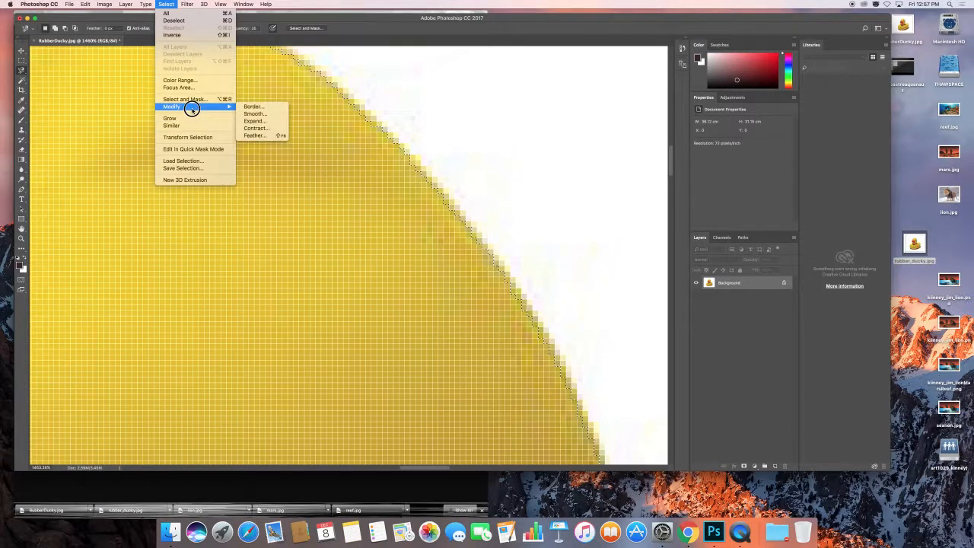
left_click(255, 115)
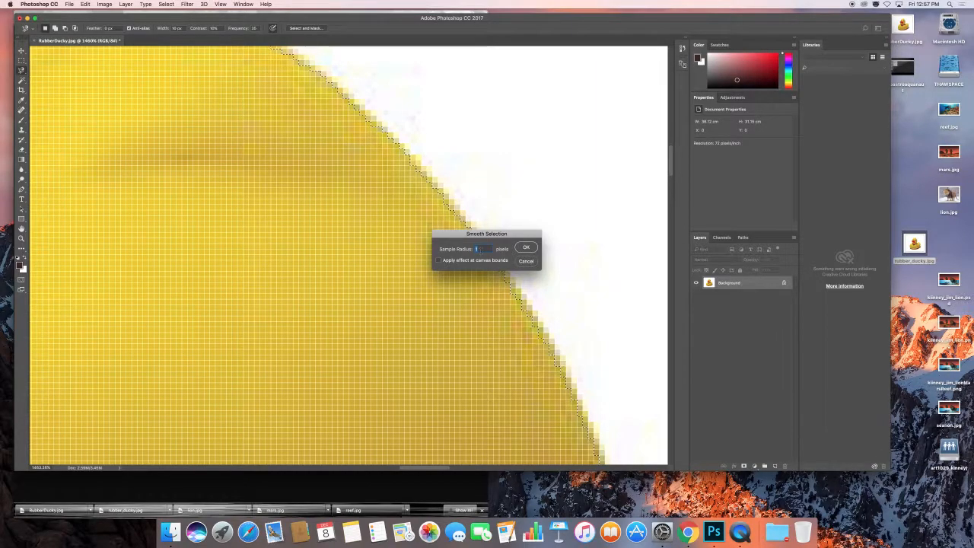
type("5")
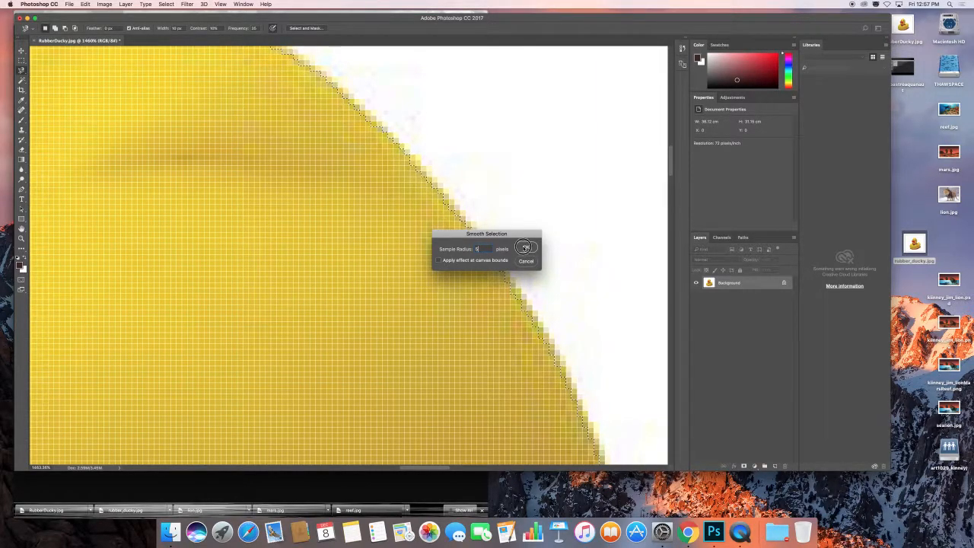
left_click(525, 248)
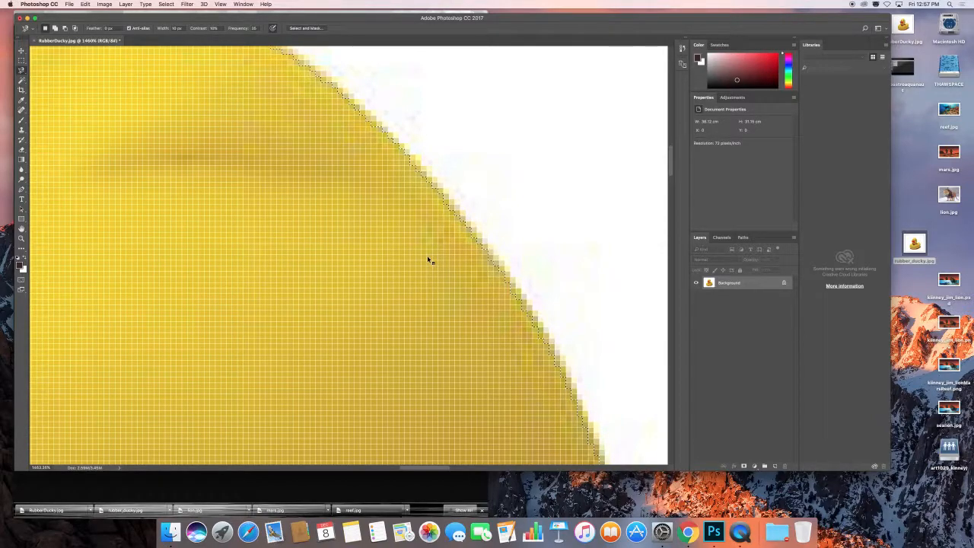
key("super+0")
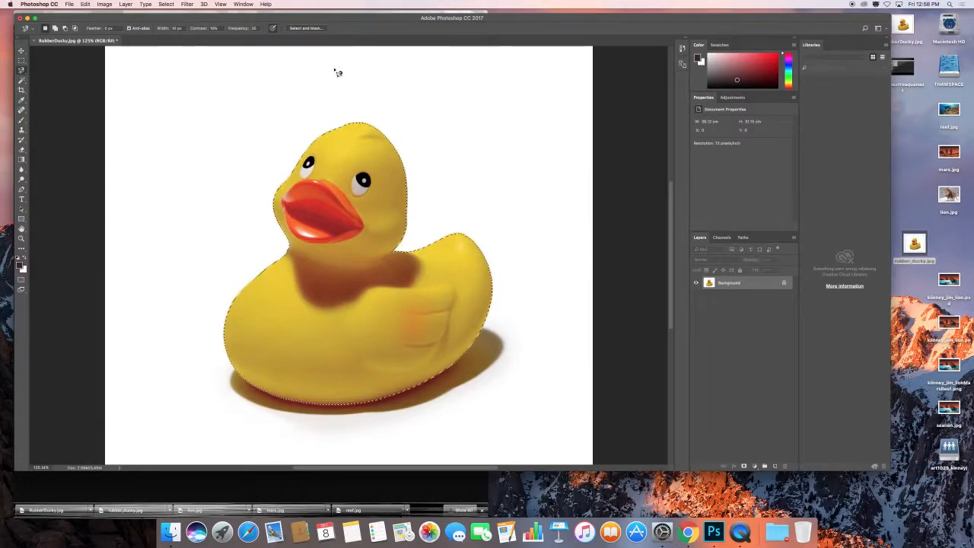
left_click(166, 4)
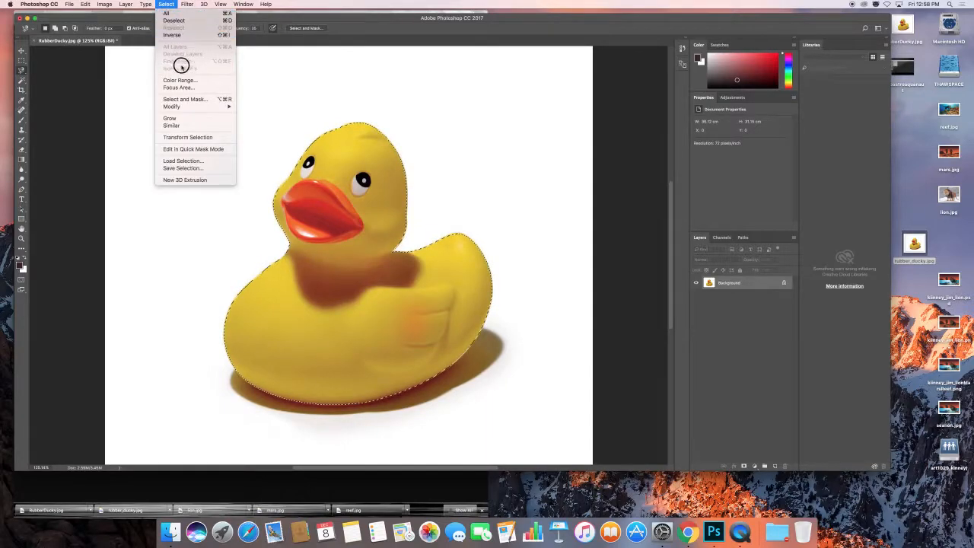
left_click(199, 168)
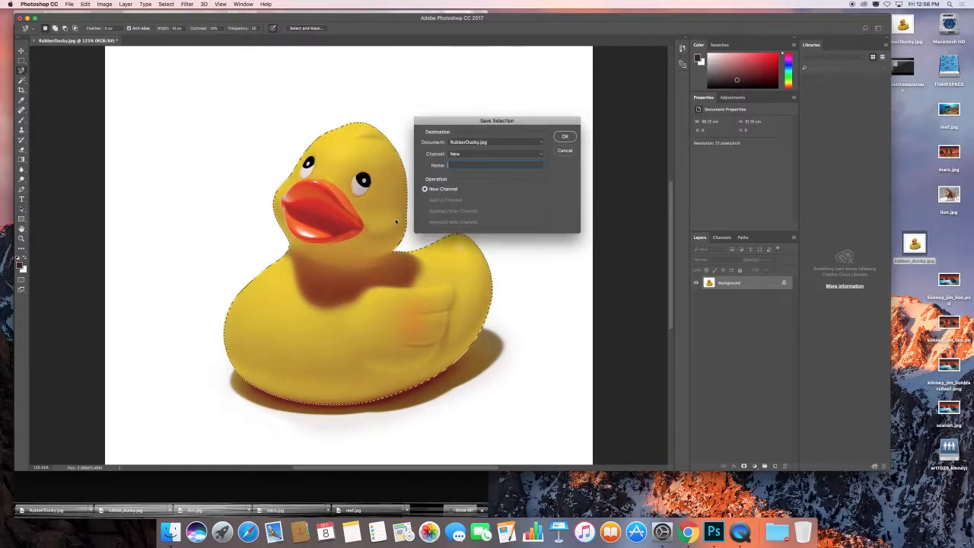
left_click(463, 153)
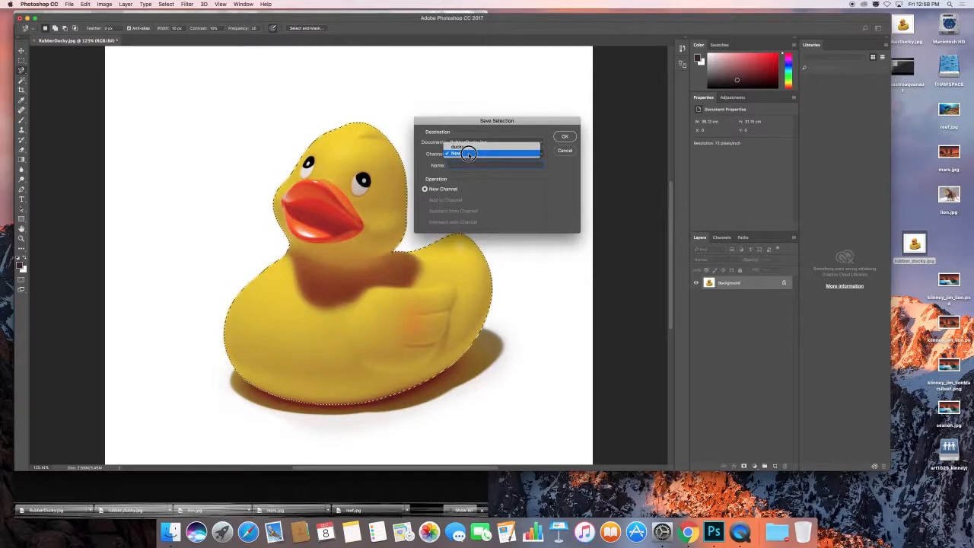
left_click(464, 147)
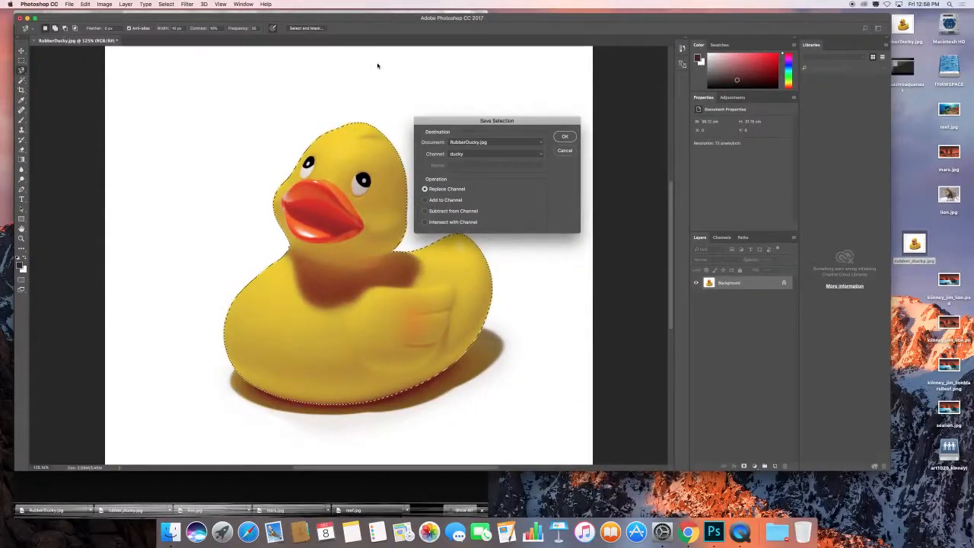
left_click(564, 150)
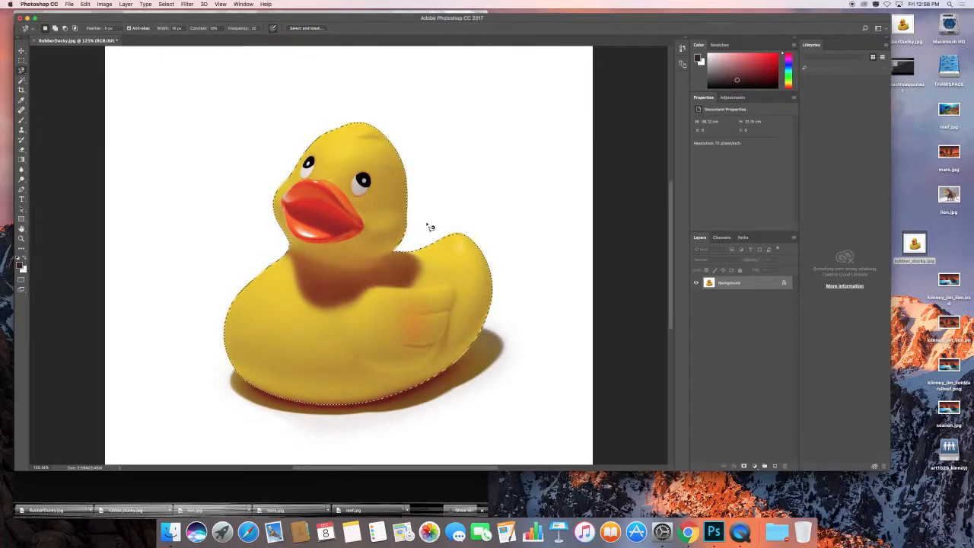
Clear the duck selection and outline the upper part of the duck's head, including both eyes, with the freehand Lasso.
key("super+d")
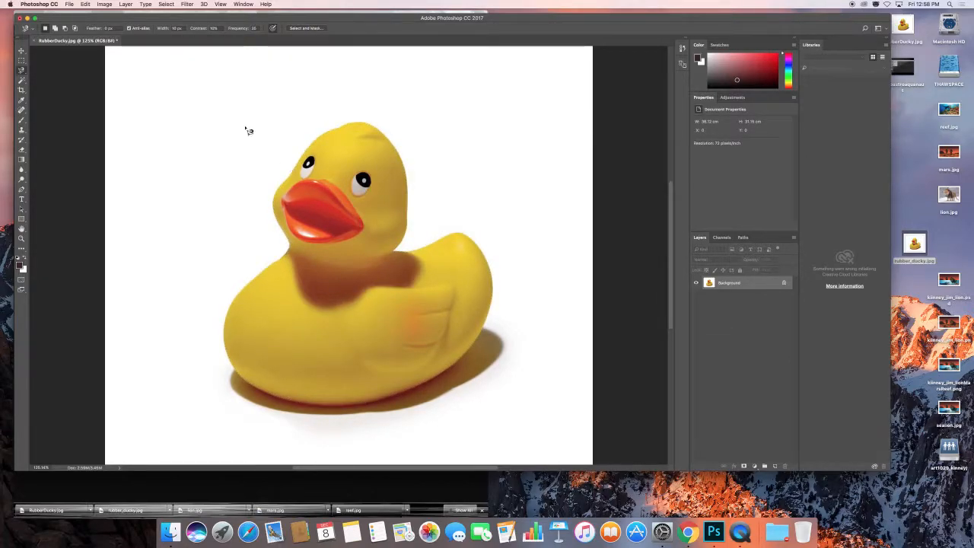
left_click(22, 70)
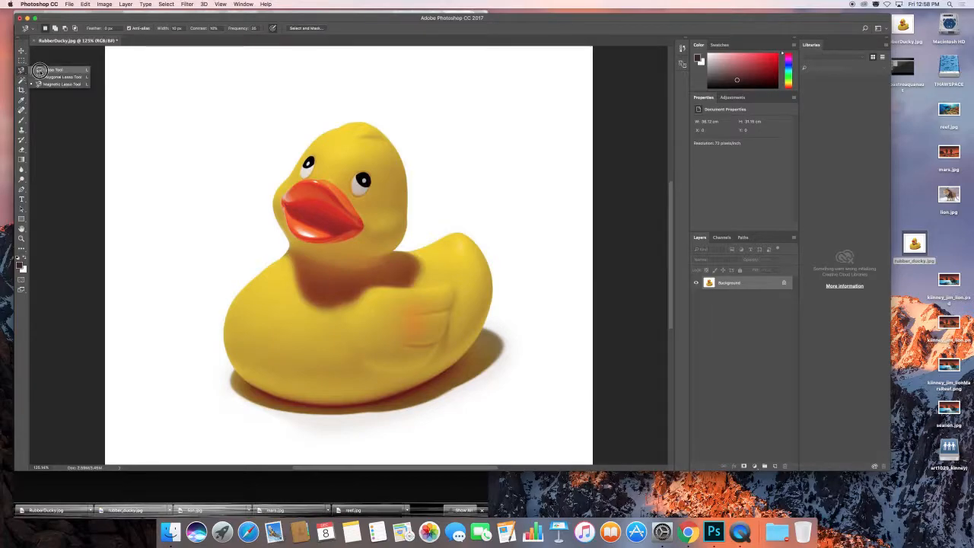
left_click(46, 70)
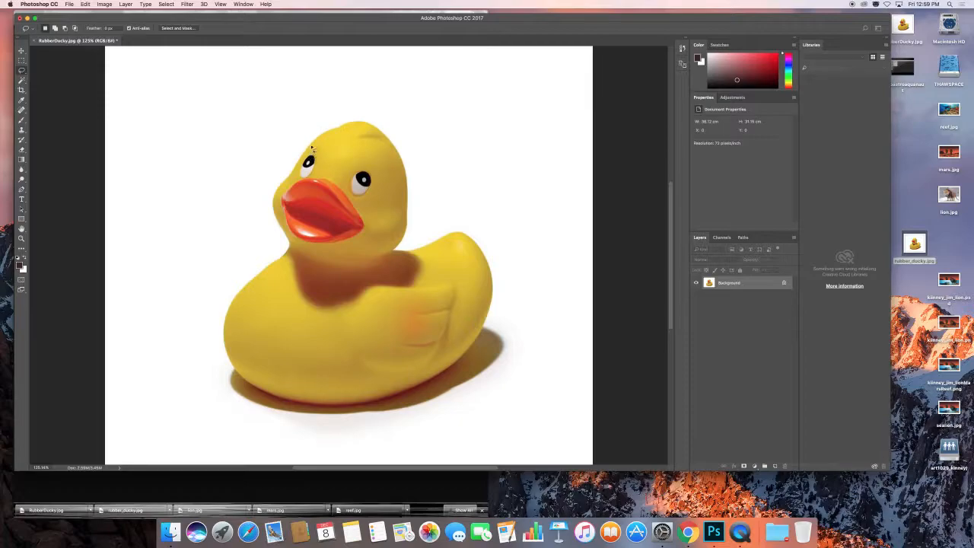
mouse_move(313, 147)
left_mouse_down()
mouse_move(353, 123)
mouse_move(376, 132)
mouse_move(388, 146)
mouse_move(389, 195)
mouse_move(364, 206)
mouse_move(327, 184)
mouse_move(293, 181)
mouse_move(306, 150)
left_mouse_up()
Paste the lassoed head piece as a new layer and move it to the white area beside the duck's beak.
key("super+v")
key("v")
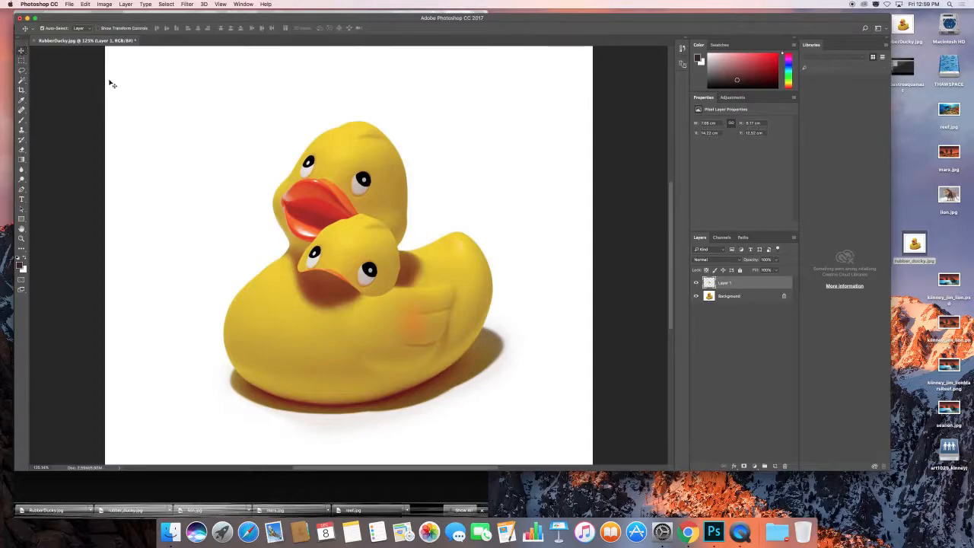
left_click_drag(356, 235, 211, 150)
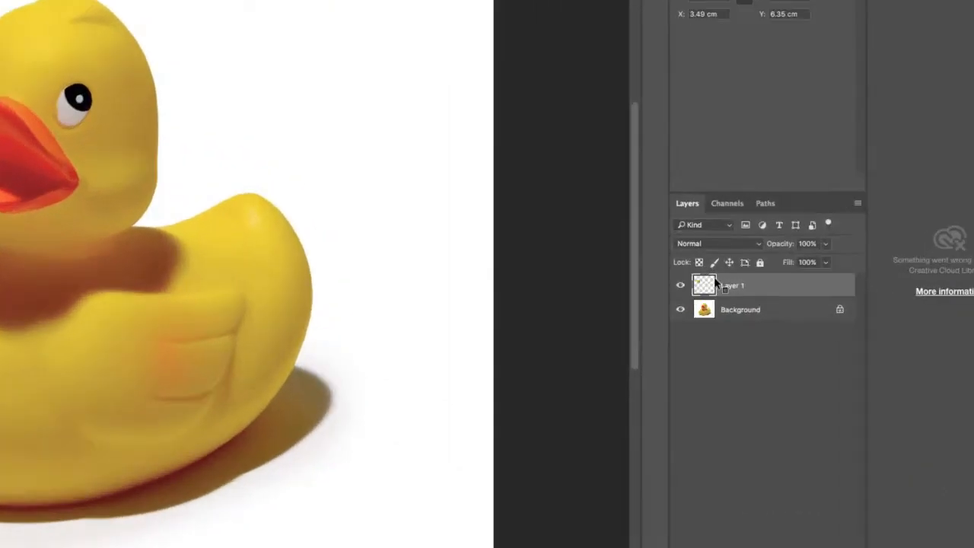
Unlock the Background layer to make it a regular layer.
left_click(707, 313)
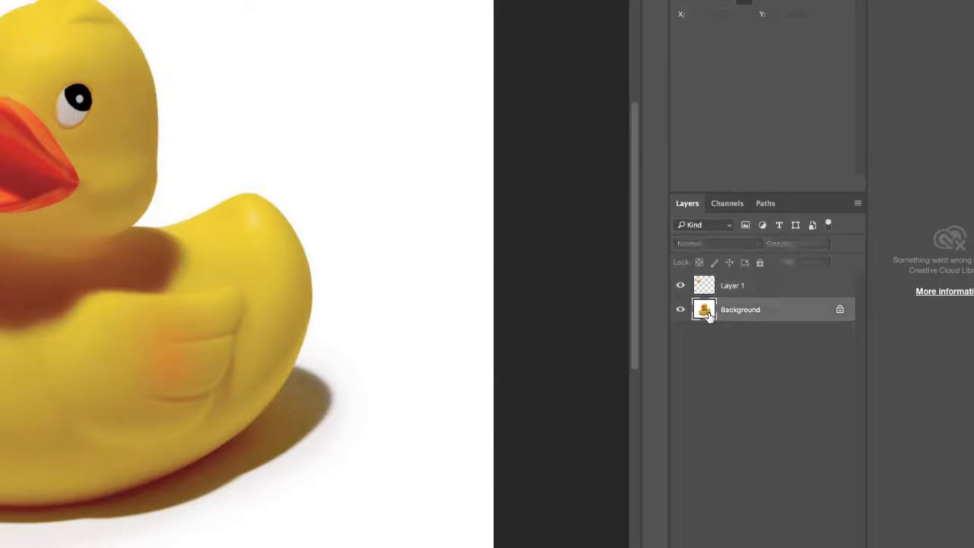
left_click(840, 312)
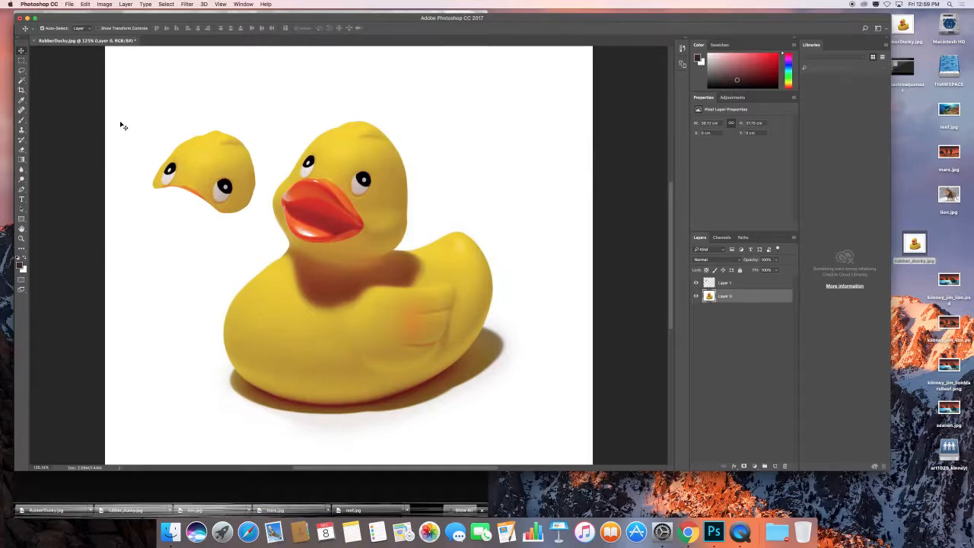
Lasso the upper part of the duck's head with anti-aliasing off, including both eyes and part of the beak.
left_click(22, 70)
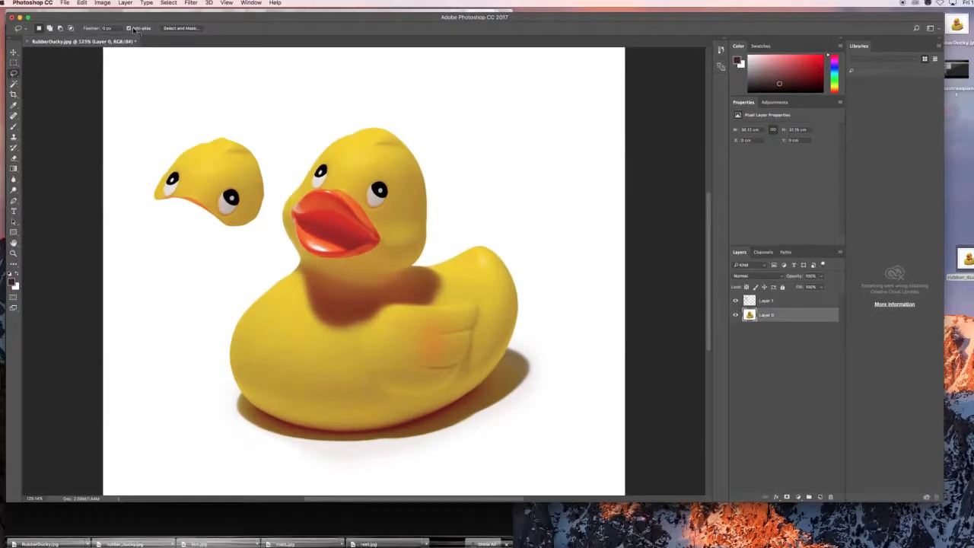
left_click(128, 28)
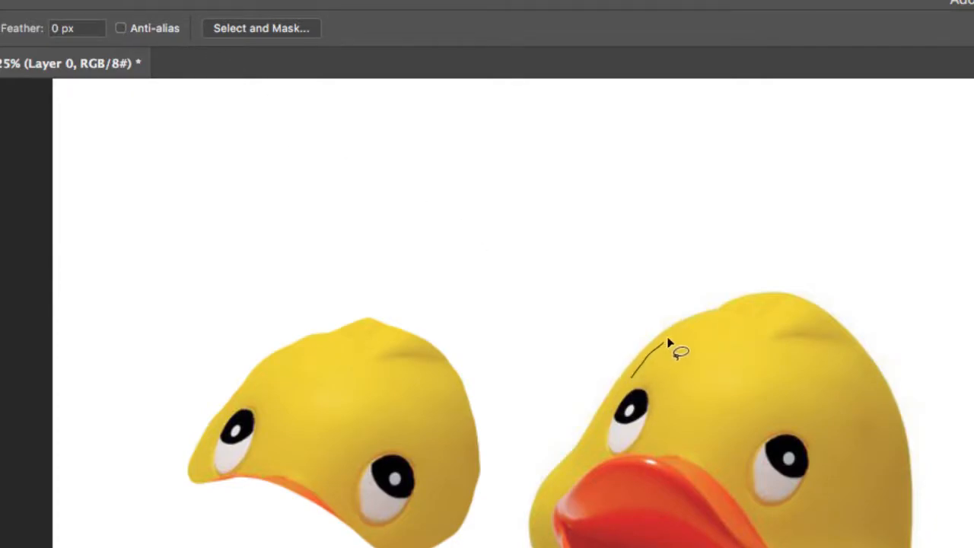
mouse_move(748, 302)
left_mouse_down()
mouse_move(801, 316)
mouse_move(840, 360)
mouse_move(863, 426)
mouse_move(861, 525)
mouse_move(832, 539)
mouse_move(798, 534)
mouse_move(734, 510)
mouse_move(660, 457)
left_mouse_up()
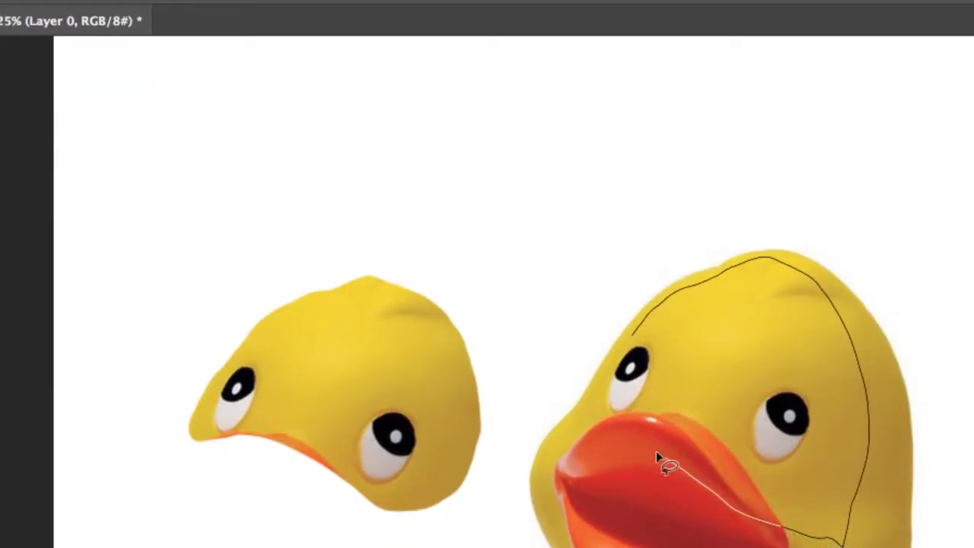
mouse_move(578, 431)
left_mouse_down()
mouse_move(620, 348)
mouse_move(636, 339)
left_mouse_up()
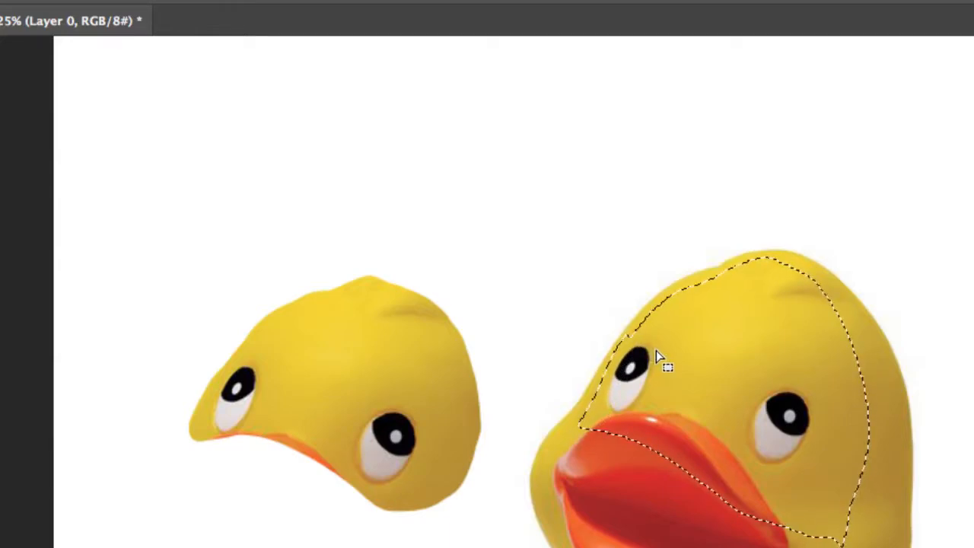
Paste the second head piece as a new layer and move it between the first copy and the duck's head.
key("super+d")
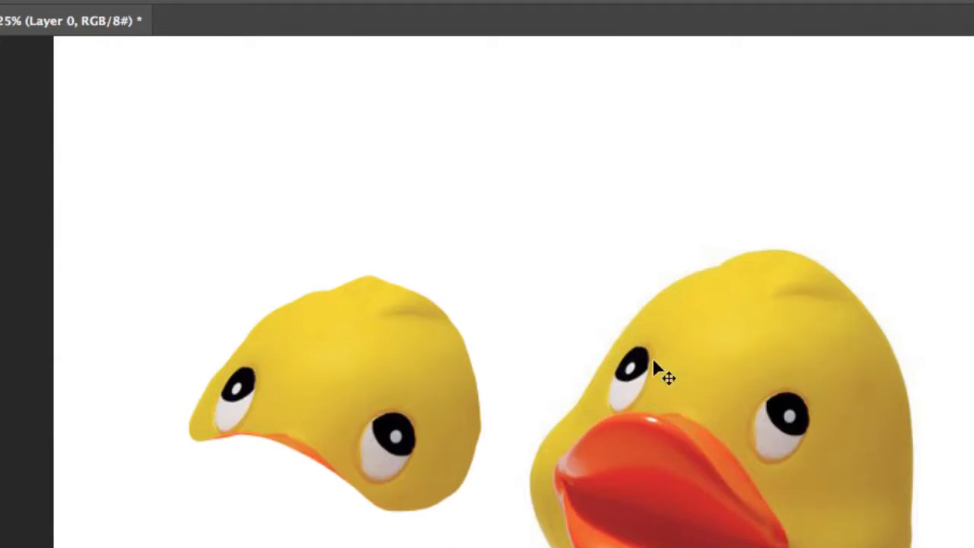
key("super+v")
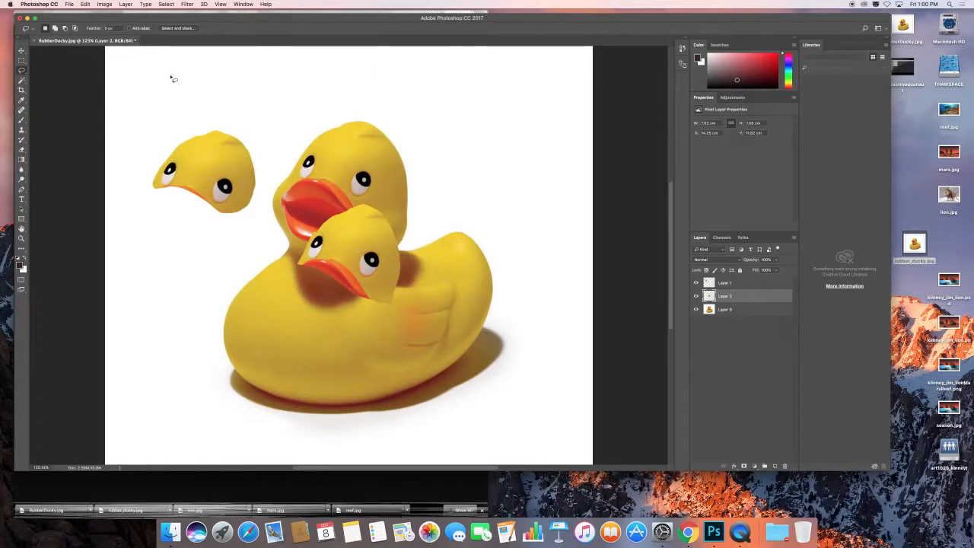
key("v")
left_click_drag(381, 262, 273, 165)
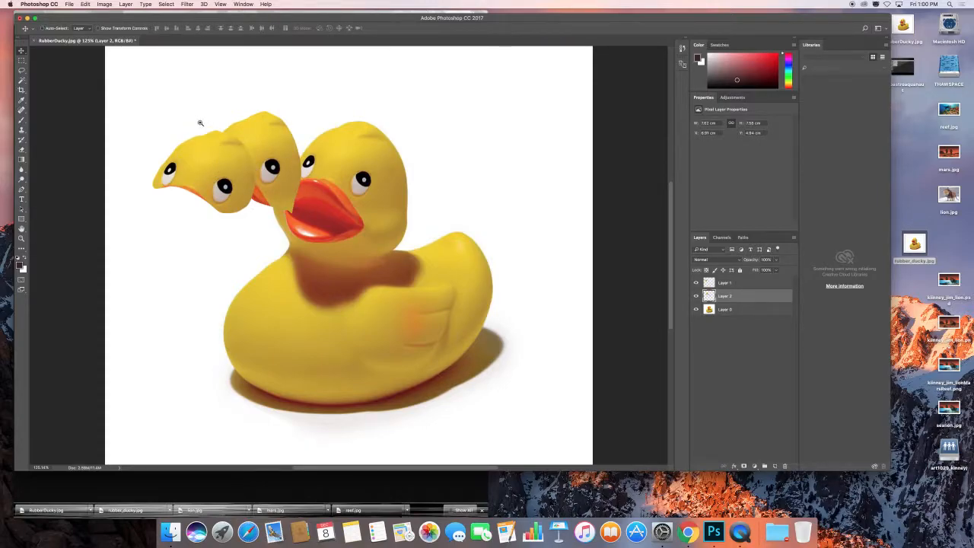
Compare the edges of the two head copies, examining the pixels along the top edge of the anti-aliased copy.
key("super")
mouse_move(198, 121)
left_mouse_down()
mouse_move(244, 138)
mouse_move(211, 130)
left_mouse_up()
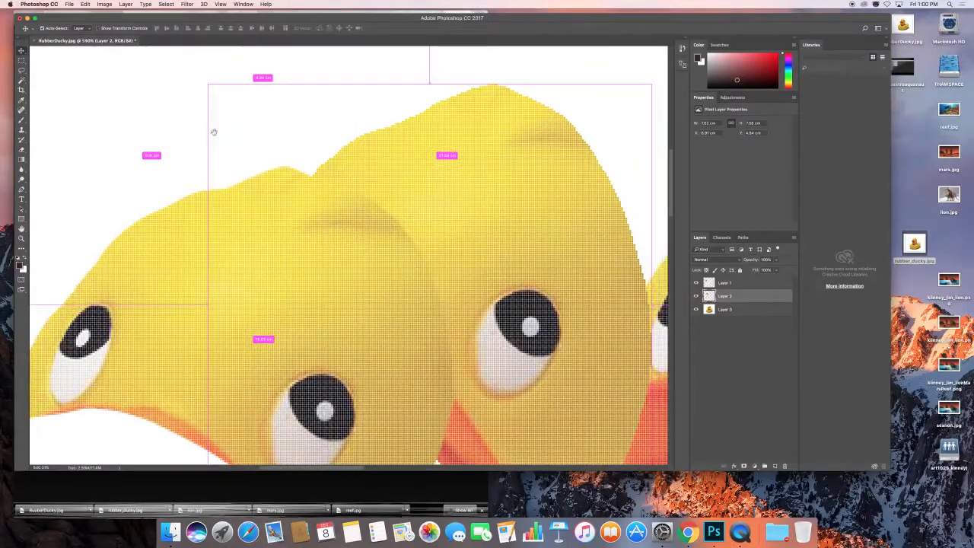
key("super")
left_click_drag(322, 178, 220, 135)
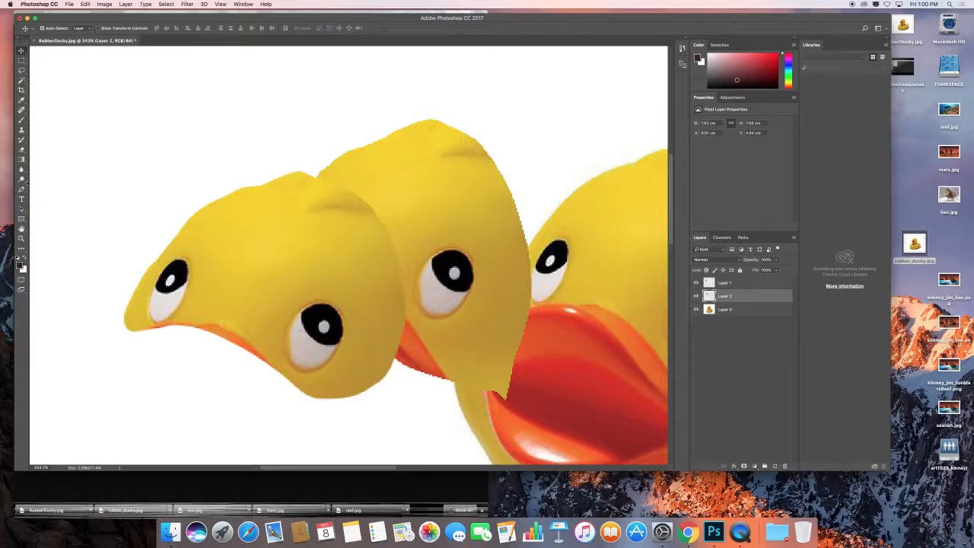
left_click(21, 239)
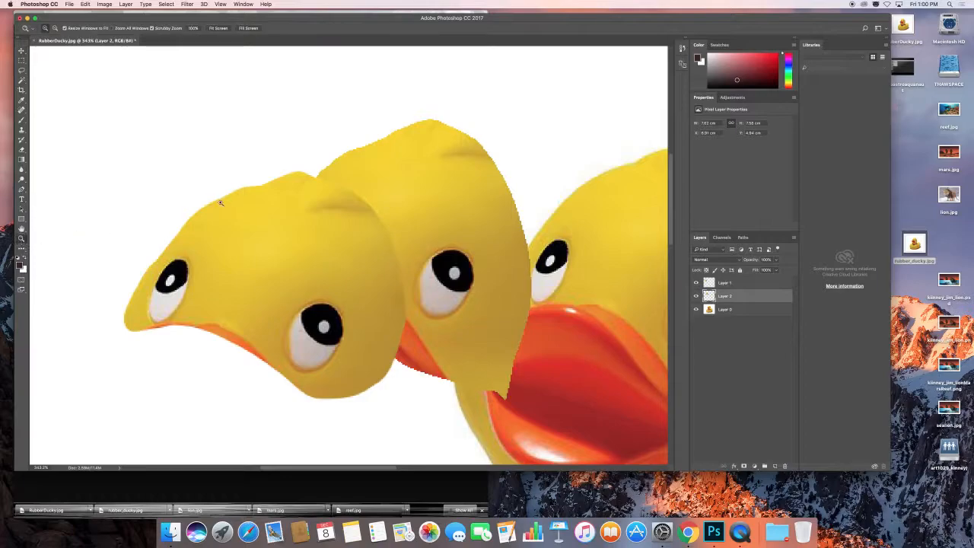
left_click(331, 174)
left_click(331, 174)
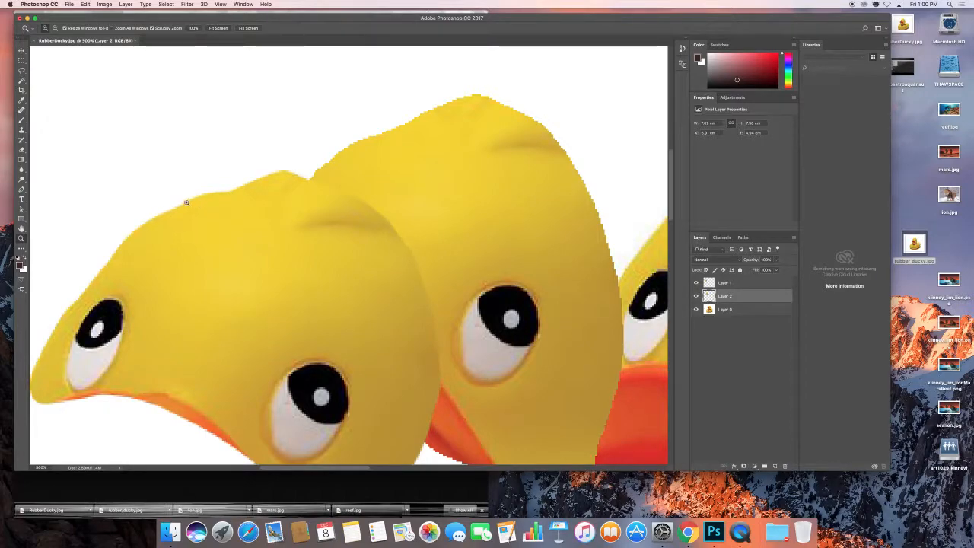
left_click_drag(174, 192, 214, 203)
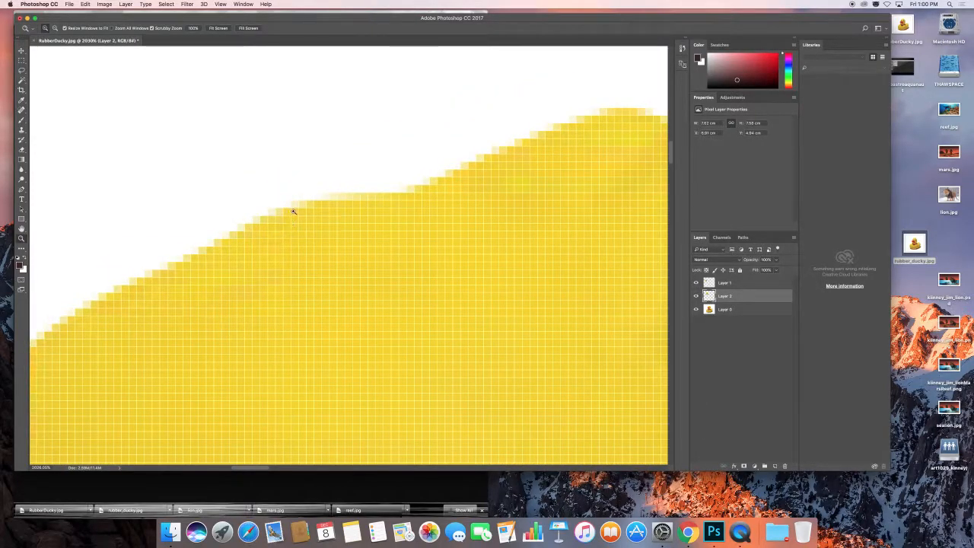
left_click(21, 51)
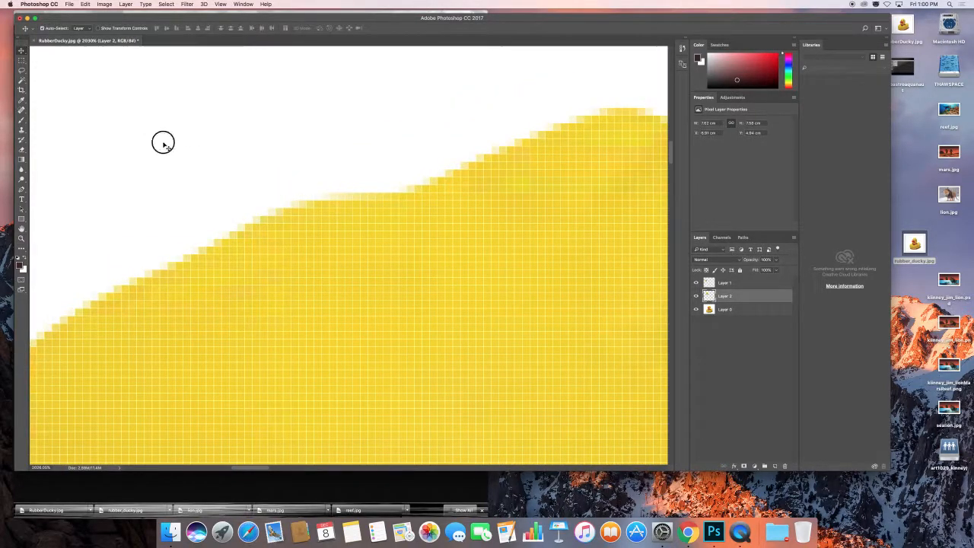
left_click(308, 253)
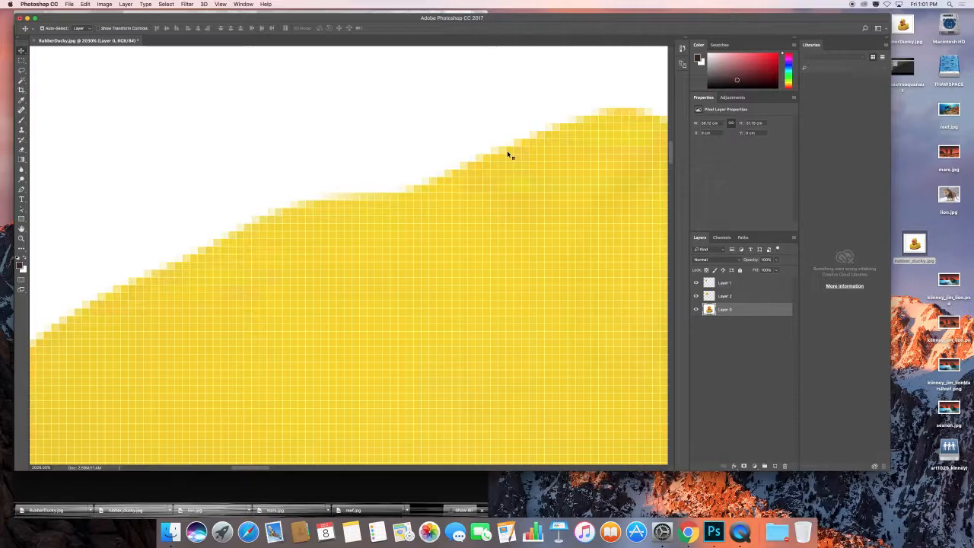
key("super+0")
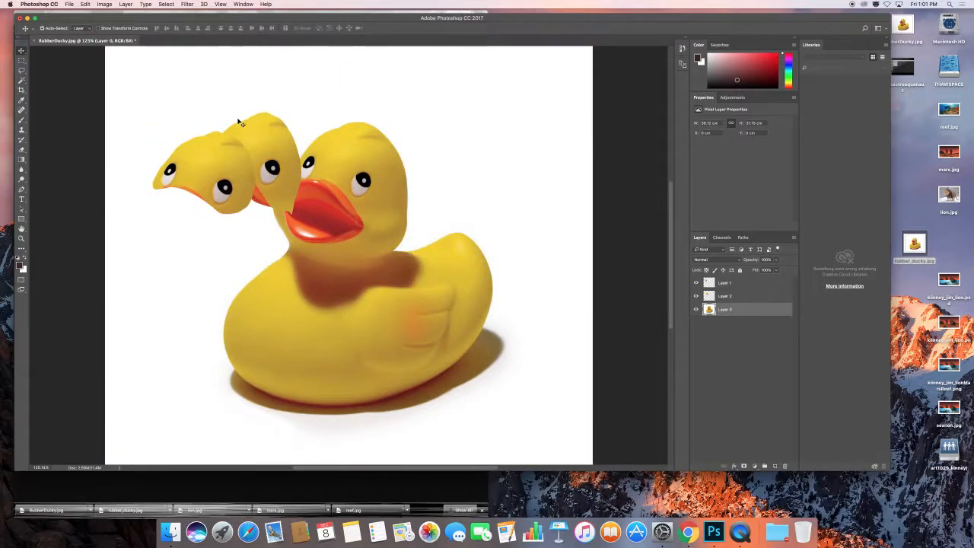
Examine the pixels along the edge of the copy made without anti-aliasing and where it meets the anti-aliased copy.
left_click_drag(239, 115, 444, 212)
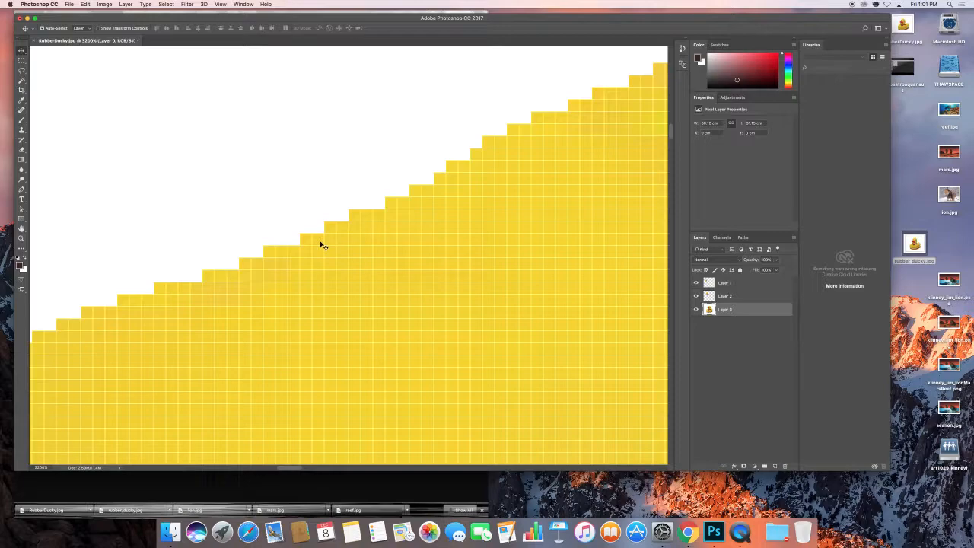
left_click_drag(173, 343, 571, 125)
left_click_drag(97, 335, 145, 309)
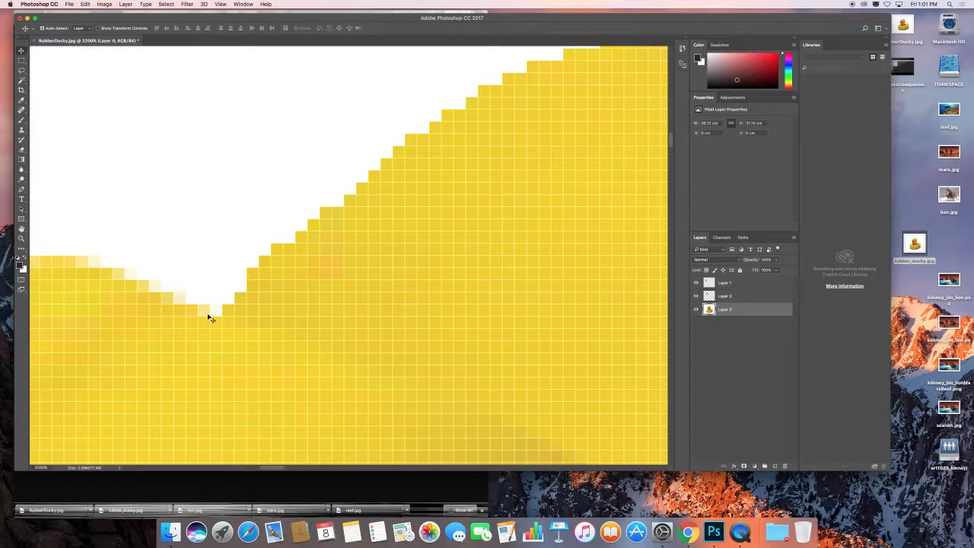
key("super+0")
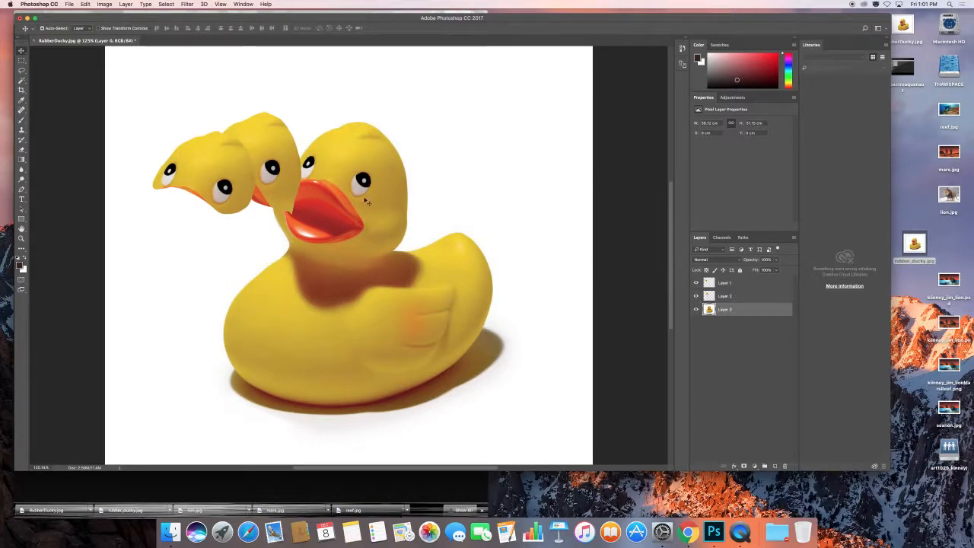
Make Layer 2 active, lasso an area on the original duck's head, and deselect it.
left_click(22, 70)
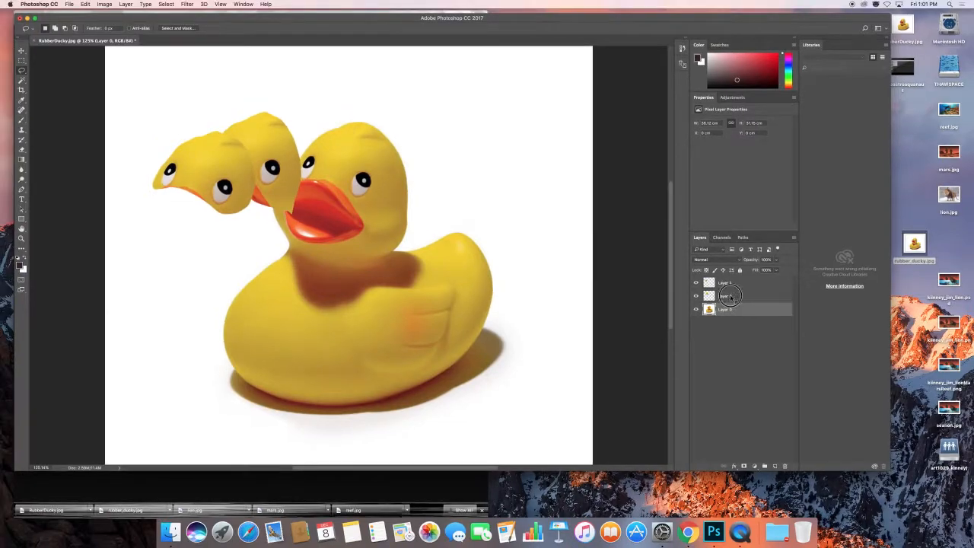
left_click(721, 295)
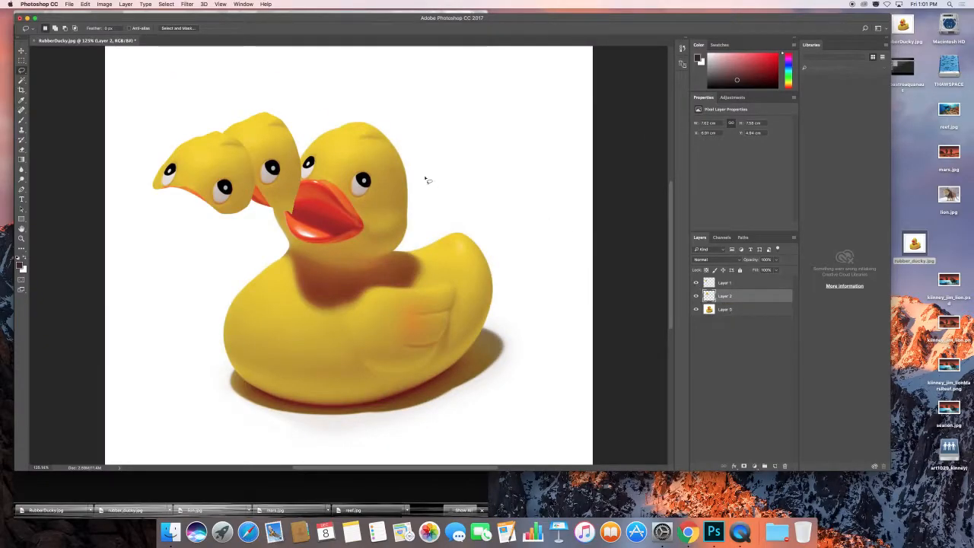
mouse_move(330, 140)
left_mouse_down()
mouse_move(381, 163)
mouse_move(386, 209)
mouse_move(374, 242)
mouse_move(331, 226)
mouse_move(330, 141)
left_mouse_up()
key("super+d")
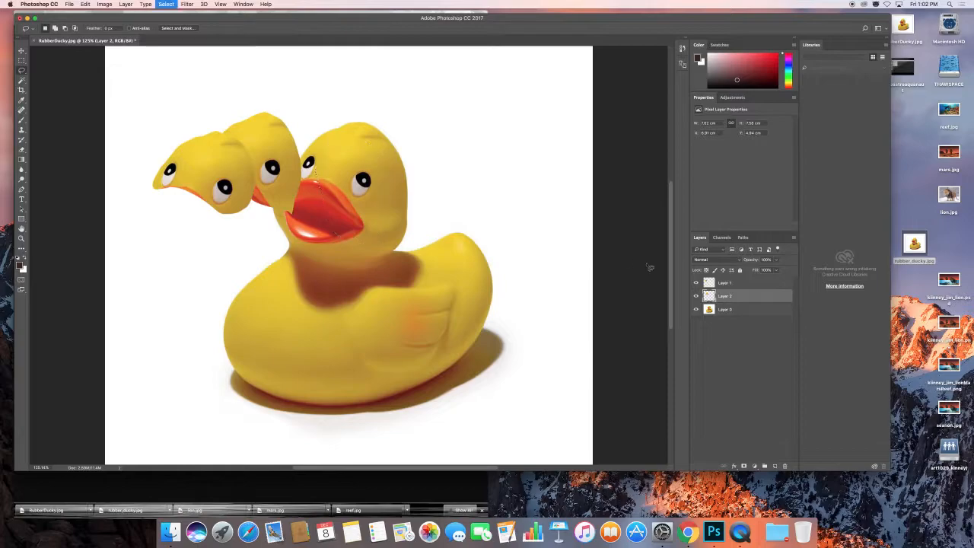
Lasso a roughly oval area in the white space between the duck's head and the image's outer edge.
mouse_move(463, 181)
left_mouse_down()
mouse_move(573, 194)
mouse_move(503, 251)
mouse_move(459, 182)
left_mouse_up()
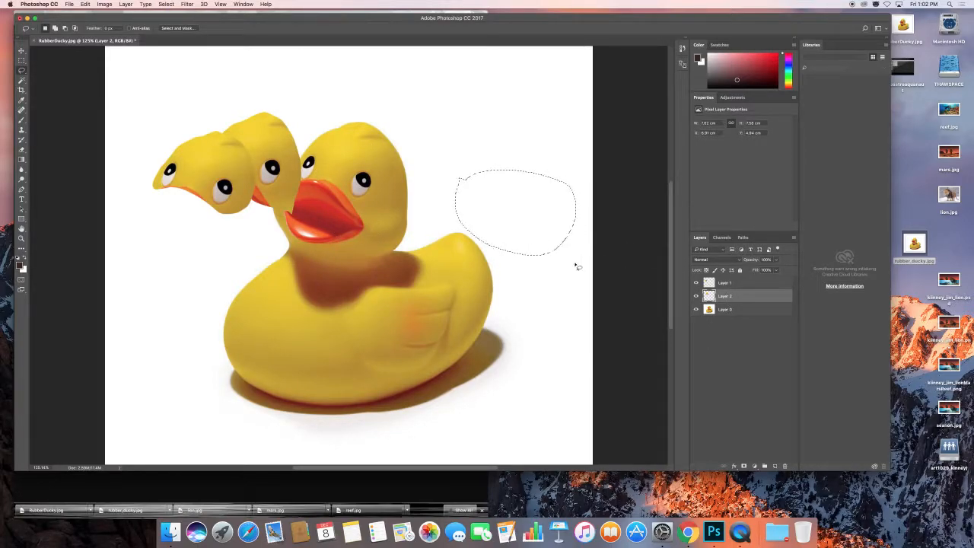
Deselect, make Layer 0 active, and lasso the top of the duck's head around both eyes with a 12 px feather.
key("super+d")
left_click(746, 311)
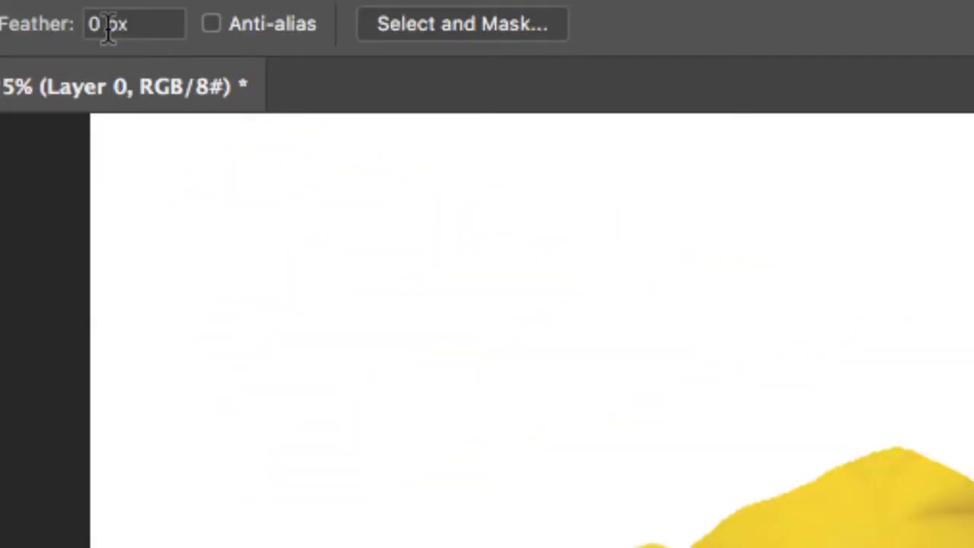
left_click(105, 28)
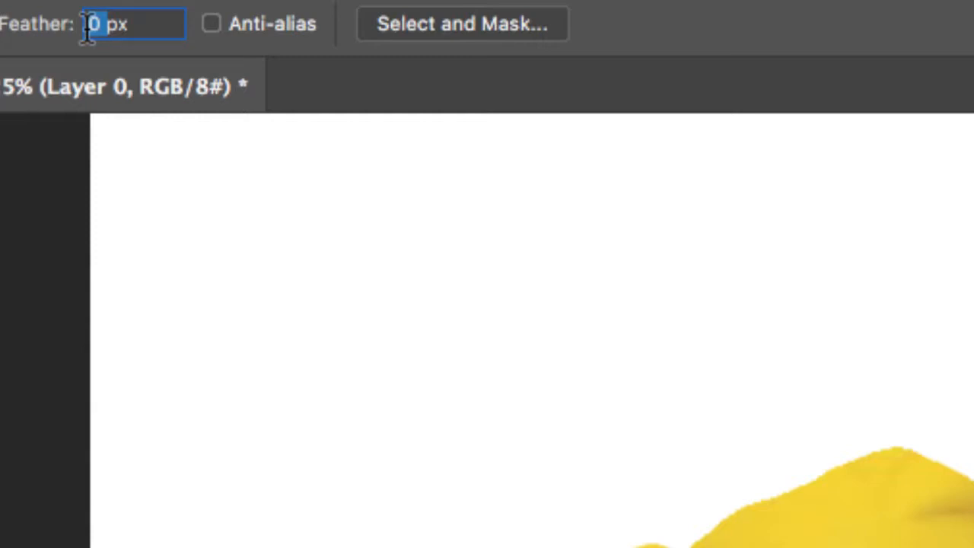
type("12")
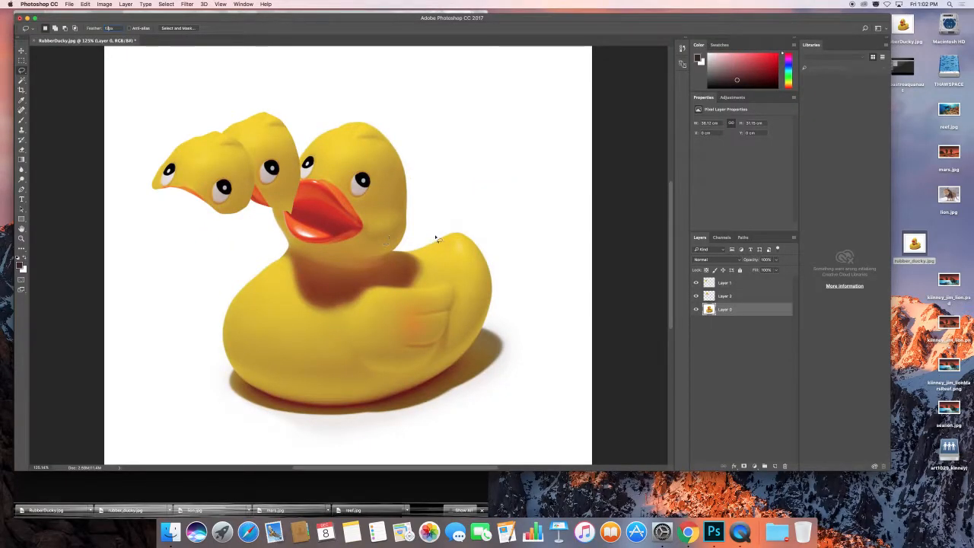
mouse_move(307, 161)
left_mouse_down()
mouse_move(349, 127)
mouse_move(383, 144)
mouse_move(394, 189)
mouse_move(381, 223)
mouse_move(365, 220)
mouse_move(335, 180)
mouse_move(296, 180)
mouse_move(305, 152)
left_mouse_up()
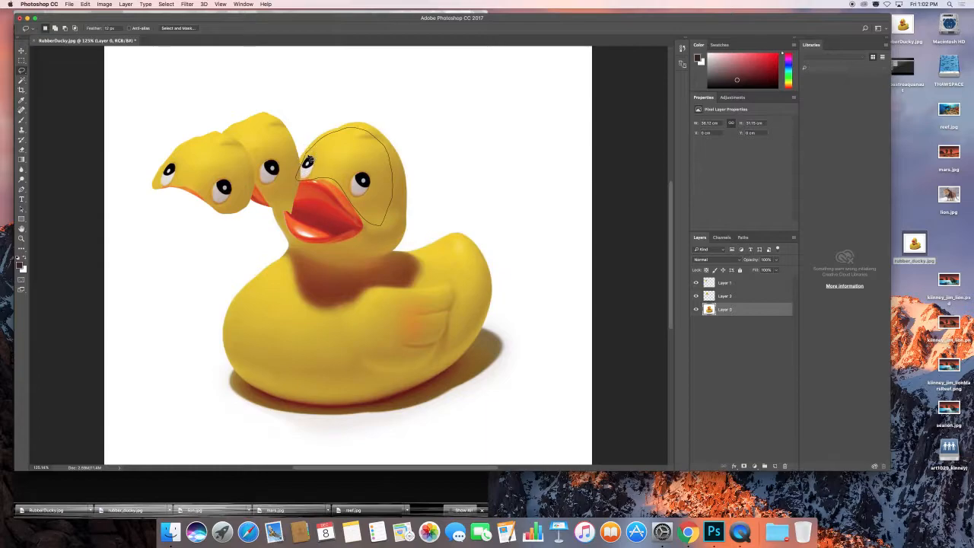
Paste a copy of the feathered head selection and move it into the white space above the duck's tail.
left_click(375, 168)
key("cmd+v")
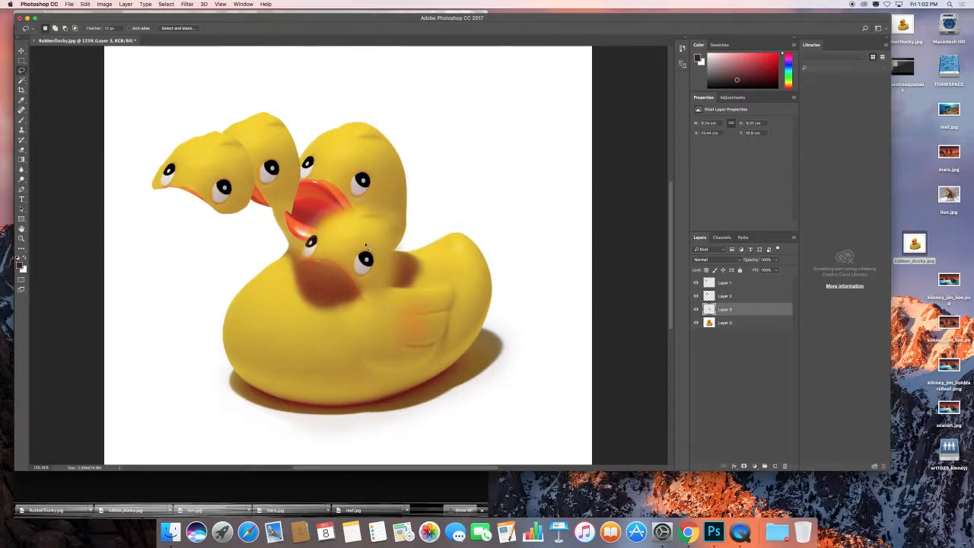
left_click(21, 50)
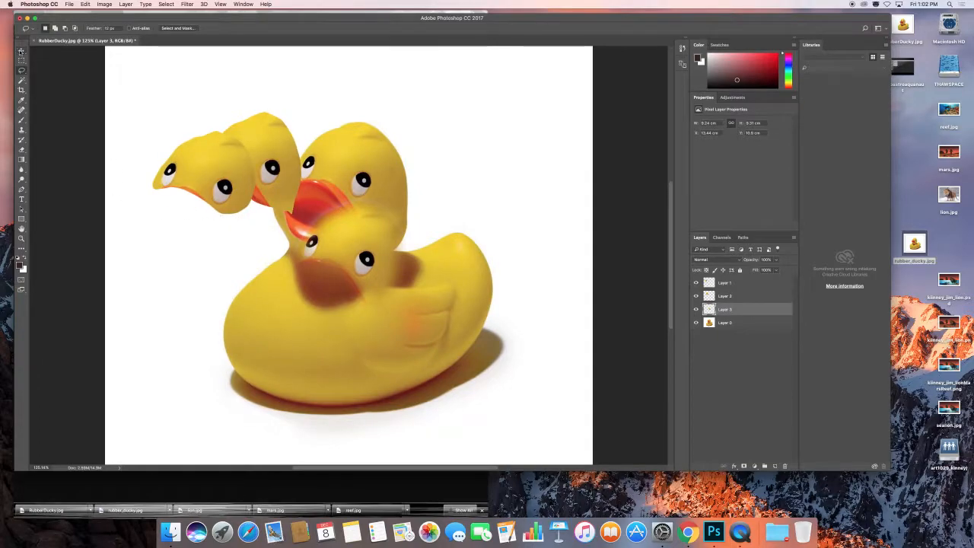
left_click_drag(367, 261, 440, 130)
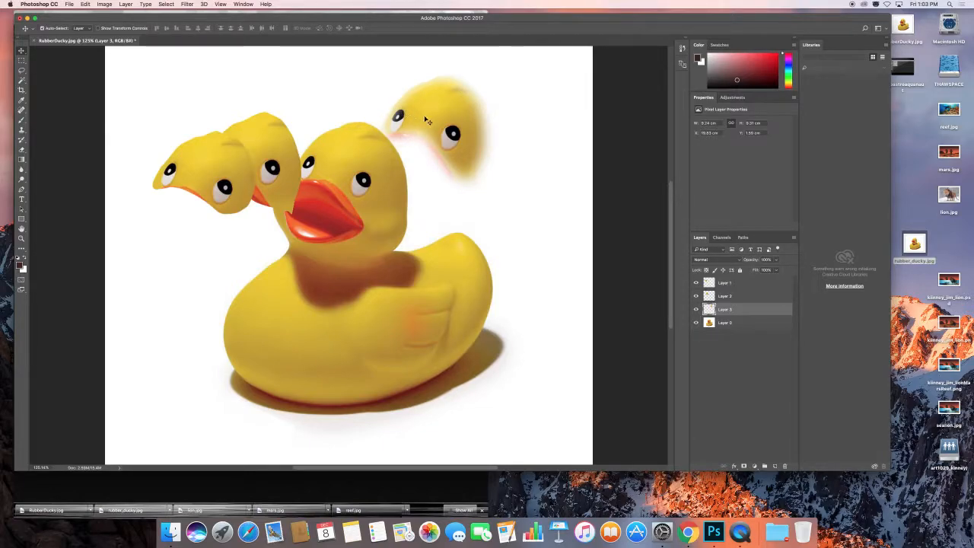
Move the leftmost head copy away from its neighbour and delete Layer 1, Layer 2 and Layer 3.
left_click_drag(194, 152, 166, 187)
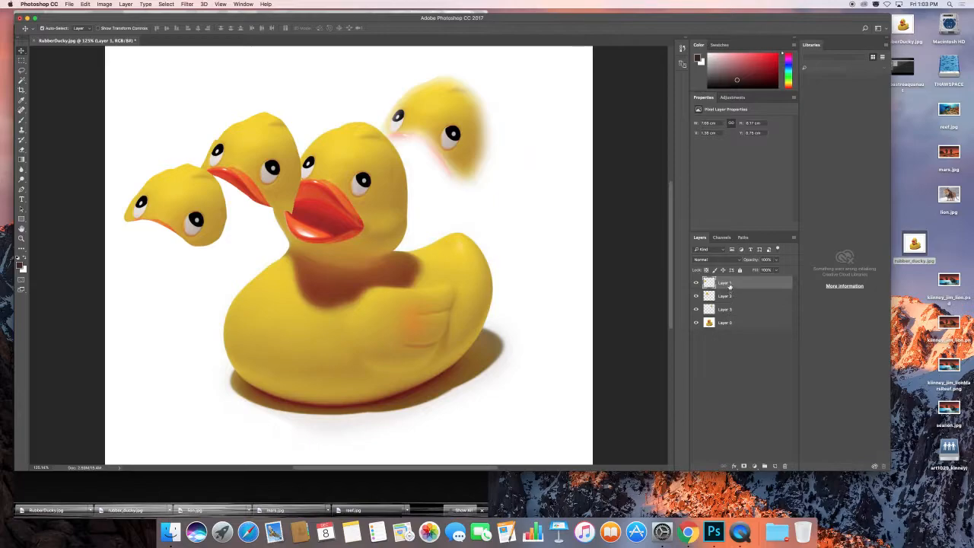
left_click(730, 310, "shift")
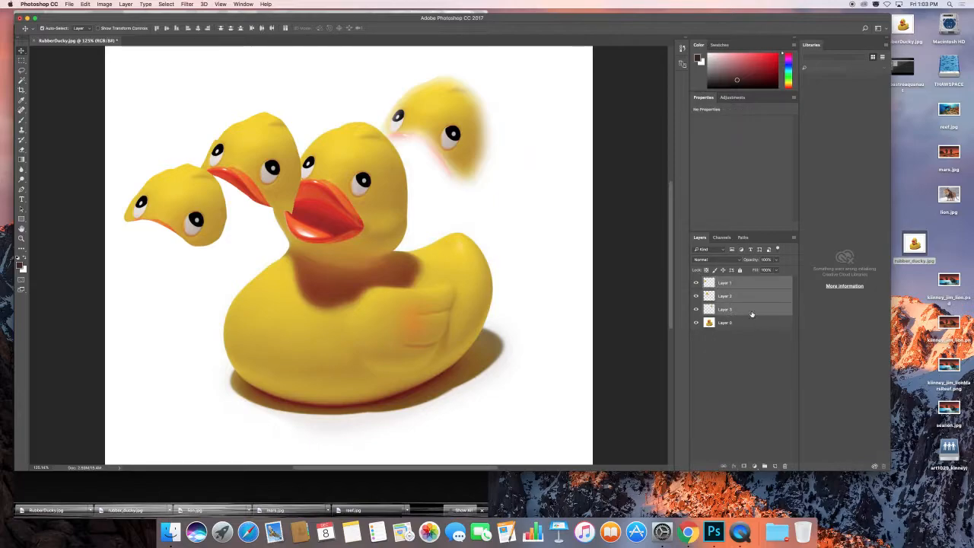
left_click(785, 466)
left_click(545, 167)
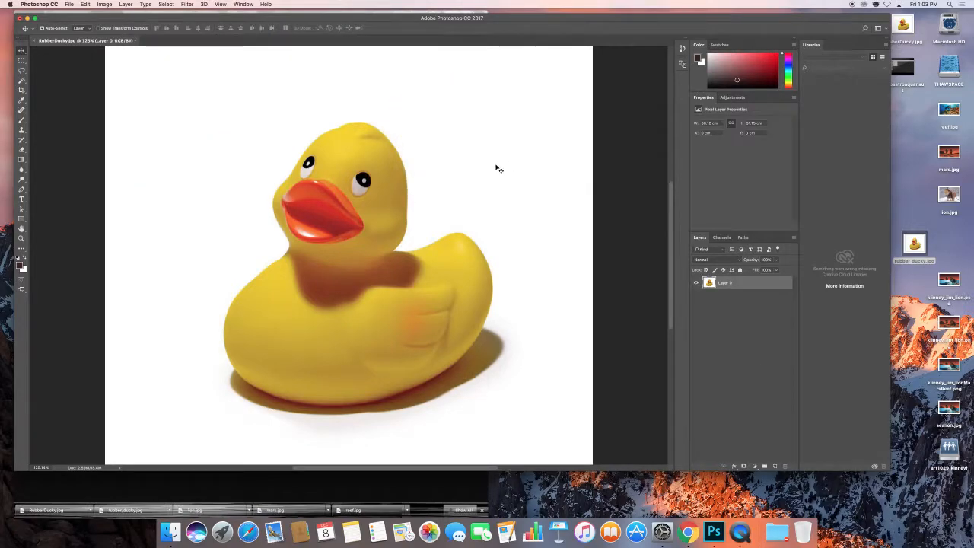
Switch to the Quick Selection tool and set its brush to 0% hardness and 63 px size.
scroll(465, 127, "left", 5)
left_click(21, 82)
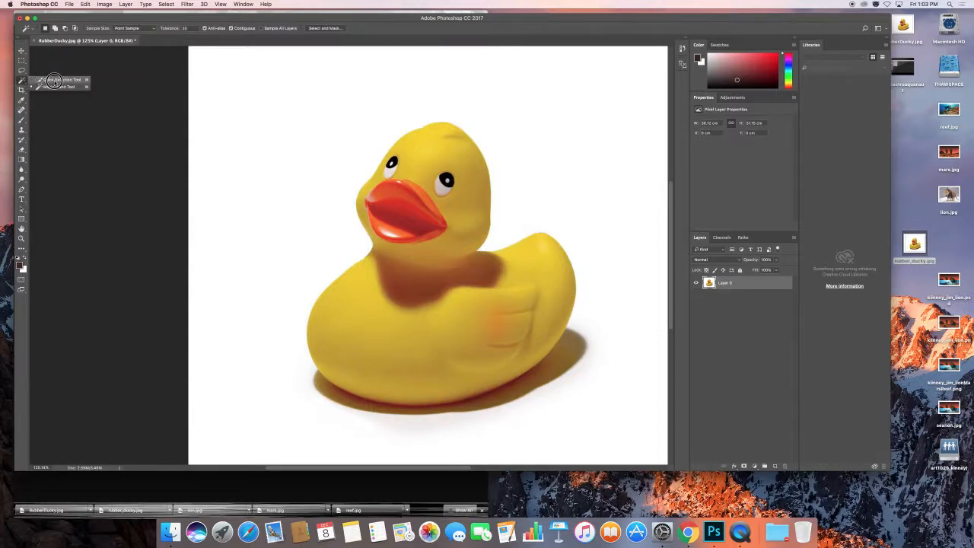
left_click(54, 80)
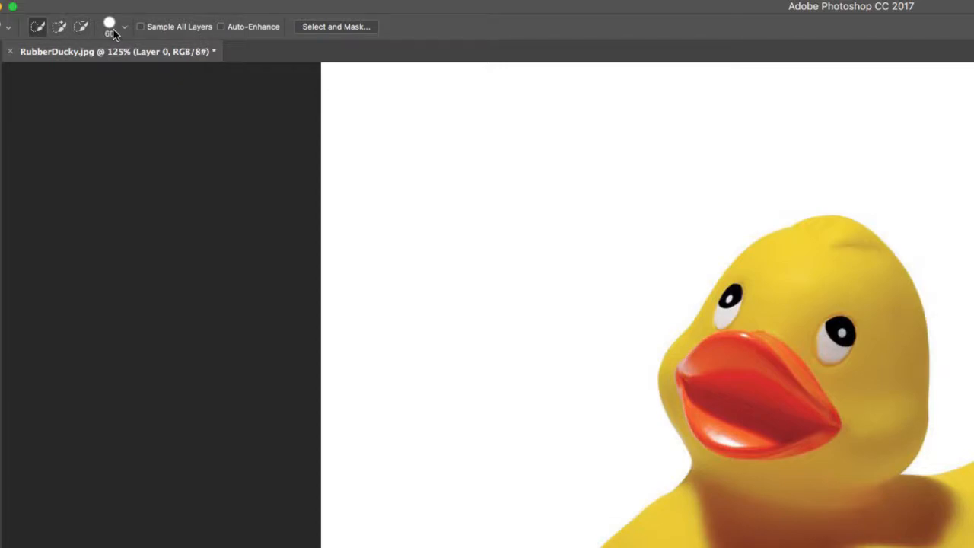
left_click(111, 29)
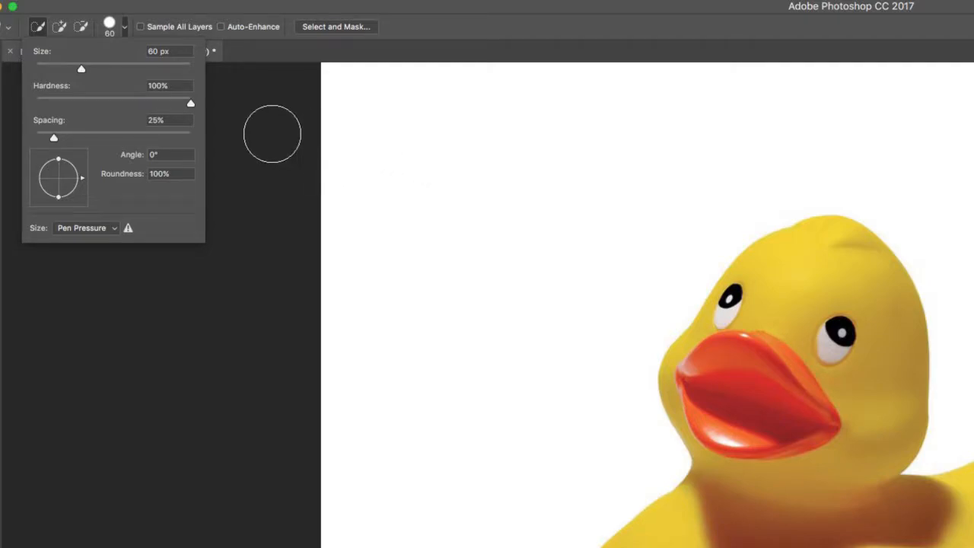
left_click_drag(191, 105, 36, 104)
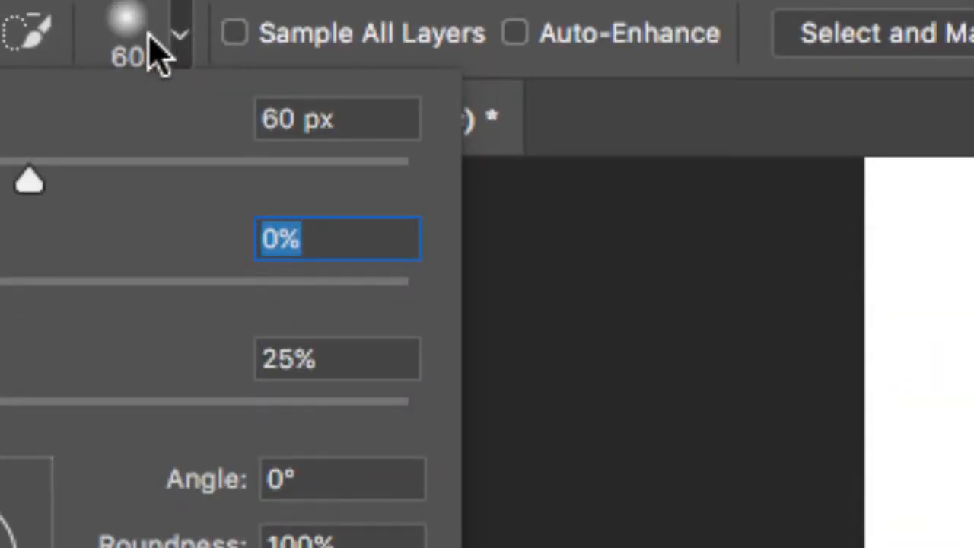
mouse_move(46, 175)
left_mouse_down()
mouse_move(429, 185)
mouse_move(38, 186)
left_mouse_up()
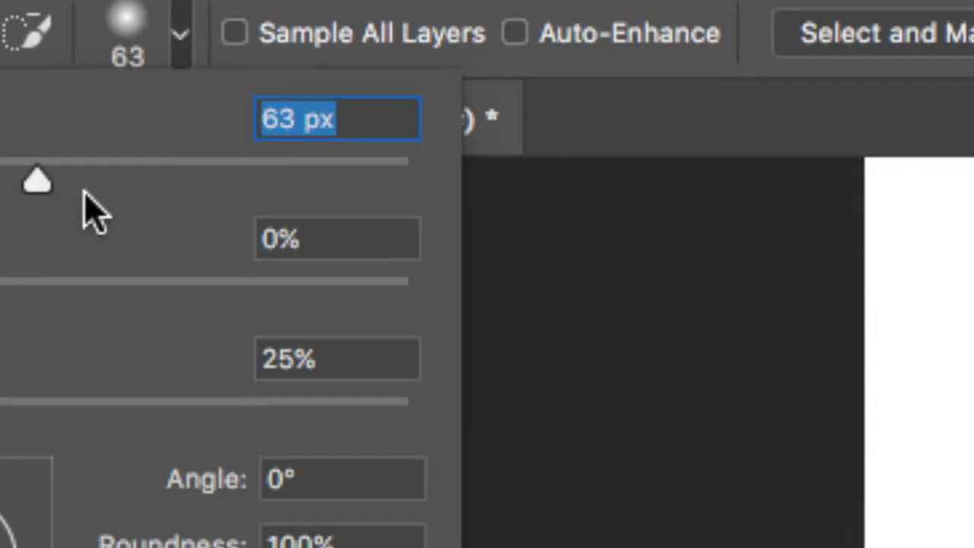
Try the brush at 98% and 33% hardness and settle on 59%.
left_click(294, 281)
left_click_drag(293, 281, 400, 280)
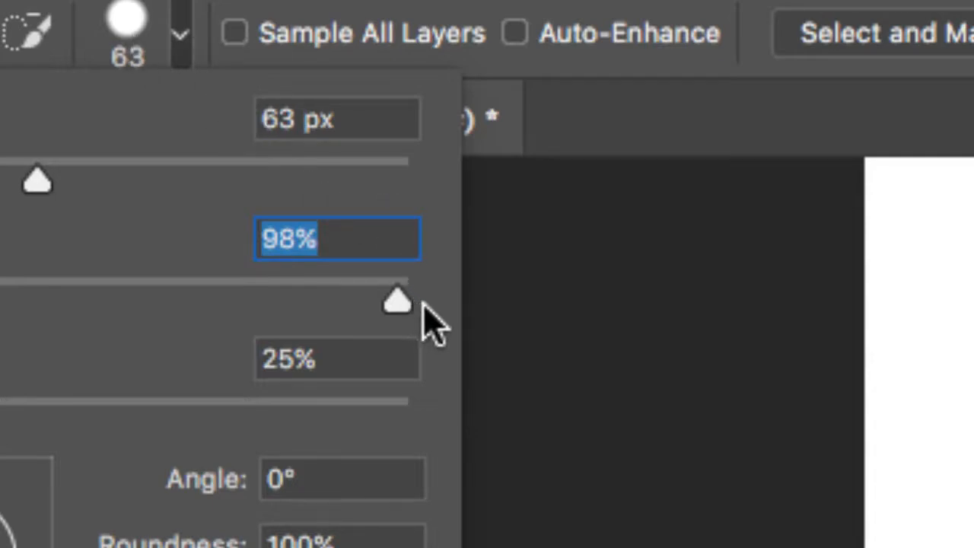
left_click_drag(398, 303, 48, 320)
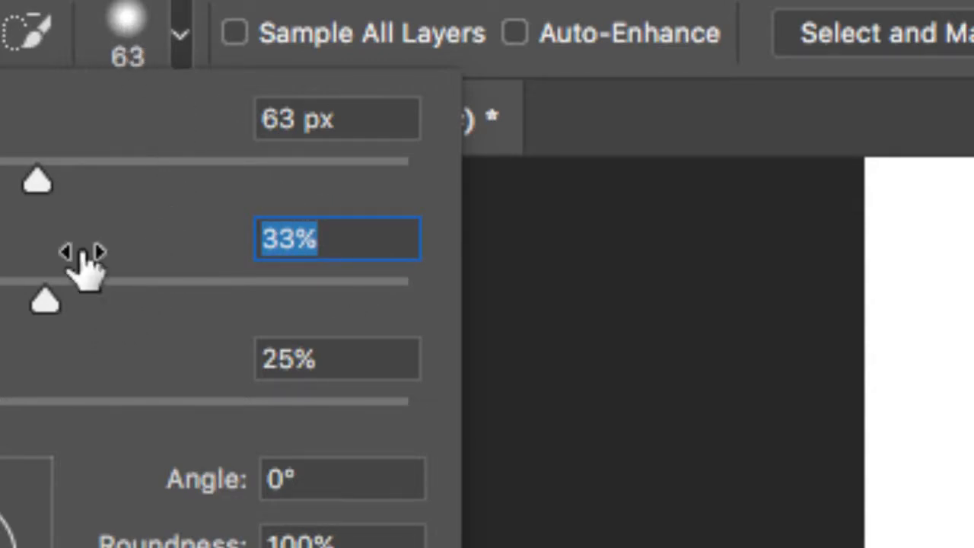
left_click_drag(46, 302, 183, 312)
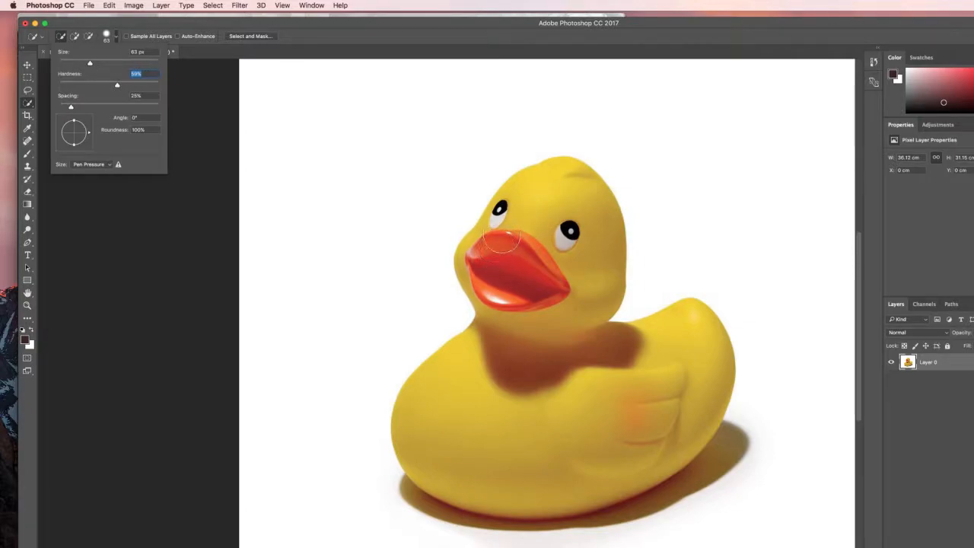
key("Return")
Quick-select the whole duck, subtract the shadow beneath it from the selection, and deselect.
mouse_move(515, 206)
left_mouse_down()
mouse_move(499, 221)
mouse_move(502, 233)
mouse_move(579, 228)
mouse_move(592, 255)
mouse_move(556, 323)
mouse_move(506, 323)
mouse_move(499, 313)
mouse_move(467, 373)
mouse_move(475, 385)
left_mouse_up()
left_click_drag(685, 300, 704, 155)
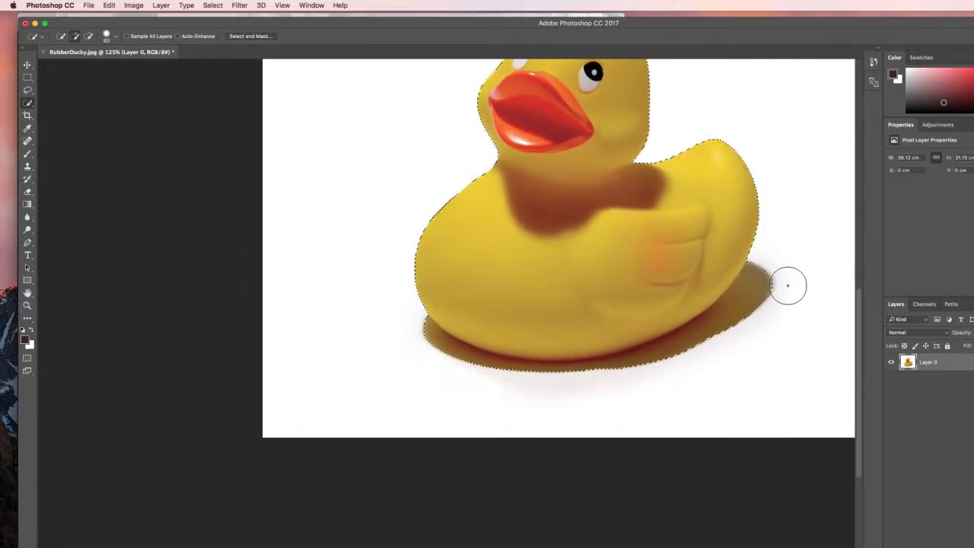
mouse_move(785, 278)
left_mouse_down()
mouse_move(778, 272)
mouse_move(754, 332)
left_mouse_up()
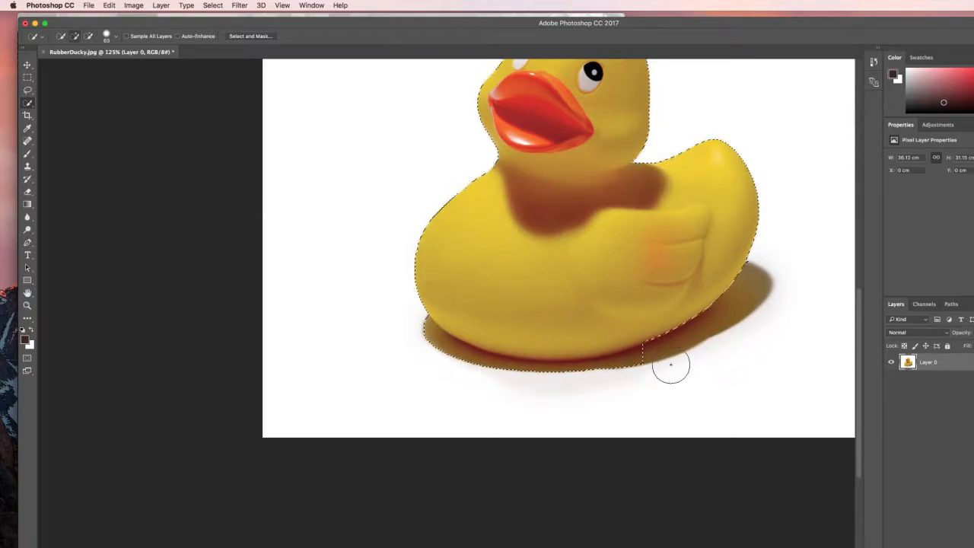
mouse_move(642, 376)
left_mouse_down()
mouse_move(531, 391)
mouse_move(460, 376)
left_mouse_up()
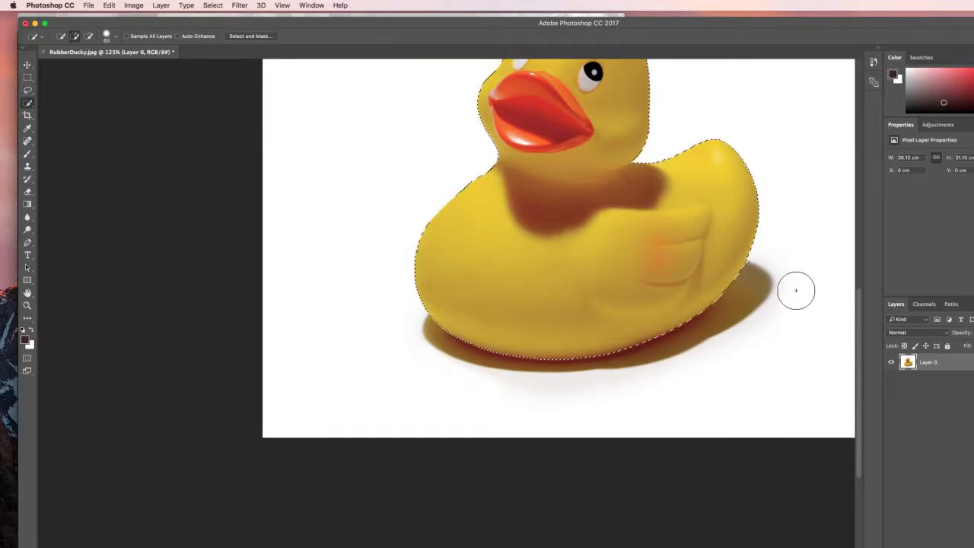
key("alt")
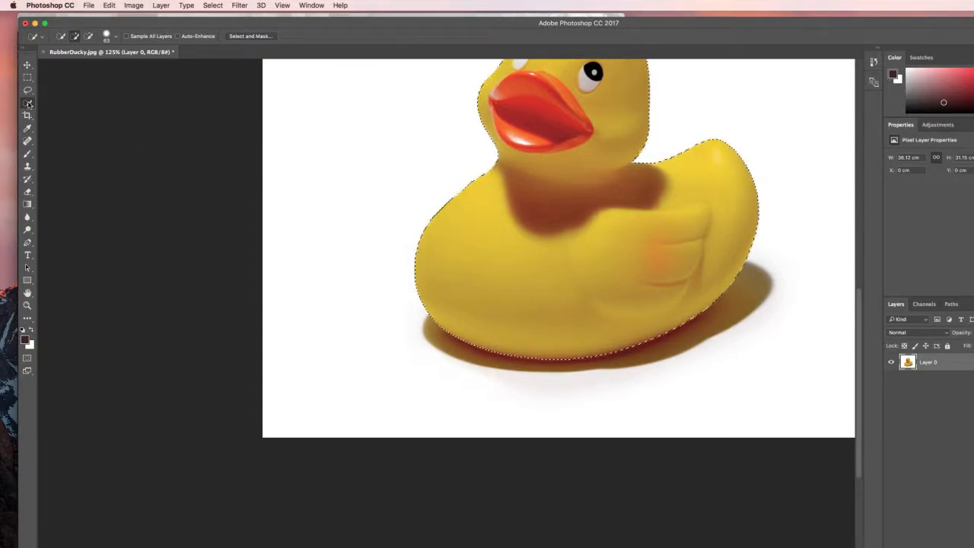
key("super+d")
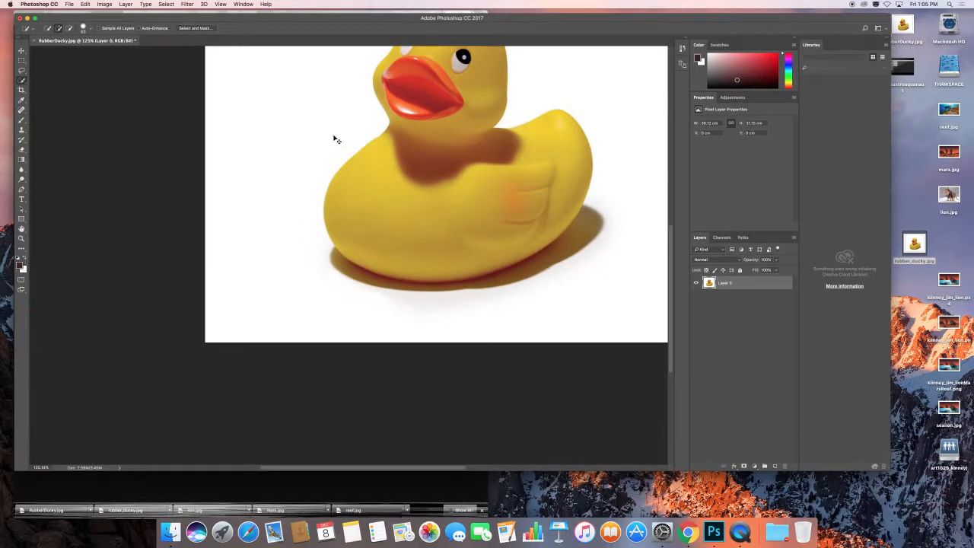
Switch to the Magic Wand tool, select the white background around the duck, and deselect it.
key("super+0")
left_click_drag(22, 79, 57, 91)
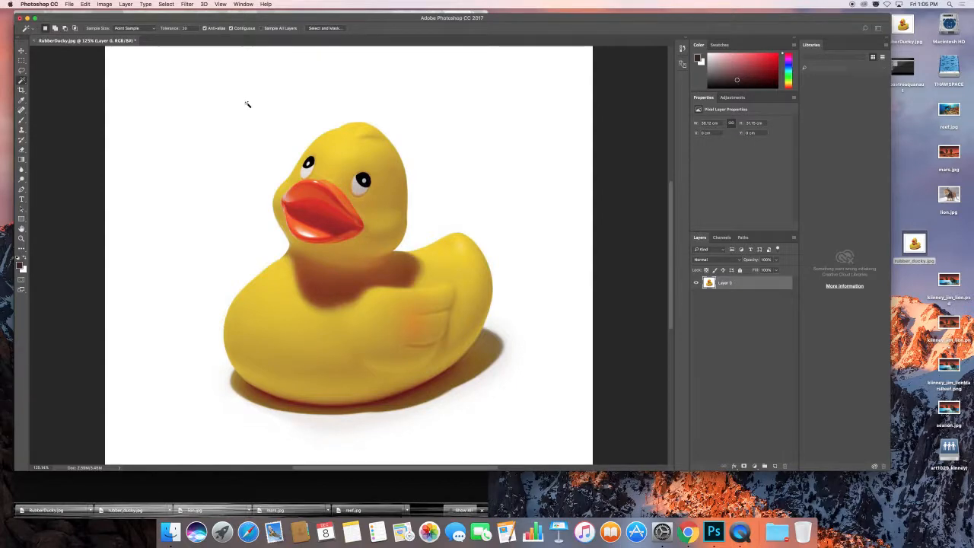
left_click(266, 126)
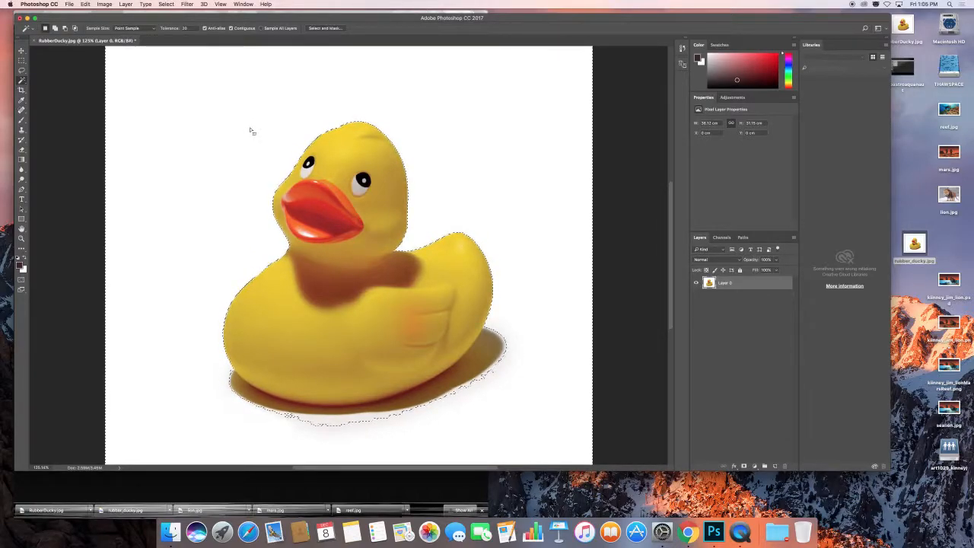
key("super+d")
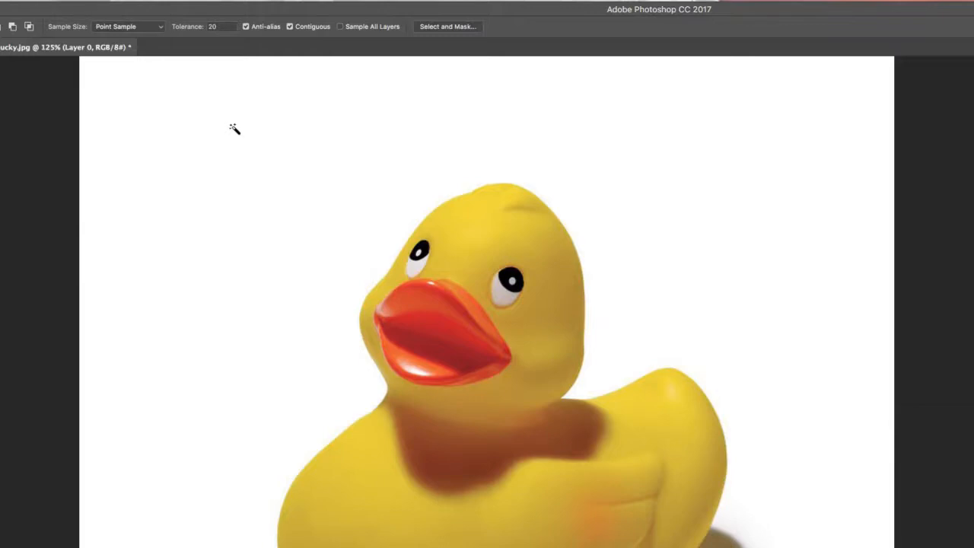
Set the Magic Wand sample size to 5 by 5 Average, select the white background again, and deselect it.
left_click(158, 29)
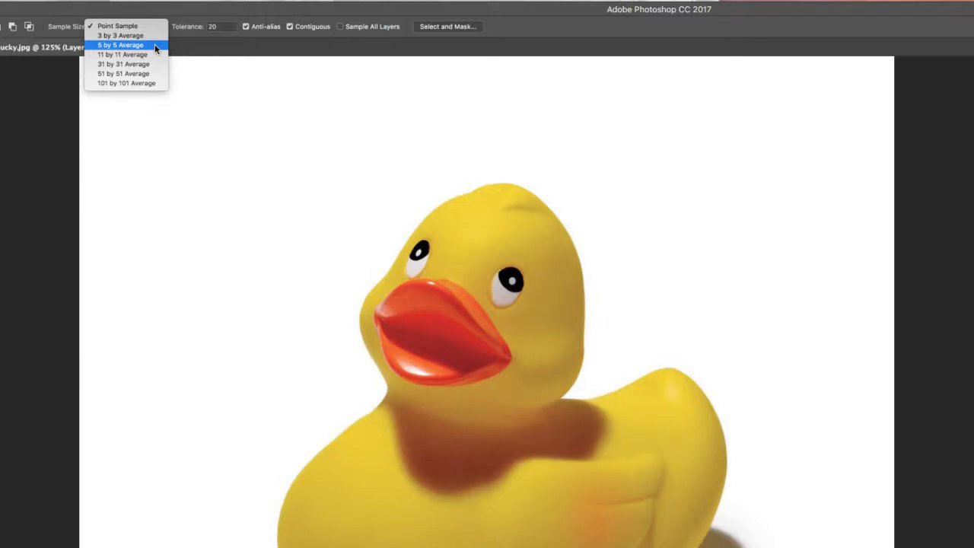
left_click(154, 44)
left_click(340, 156)
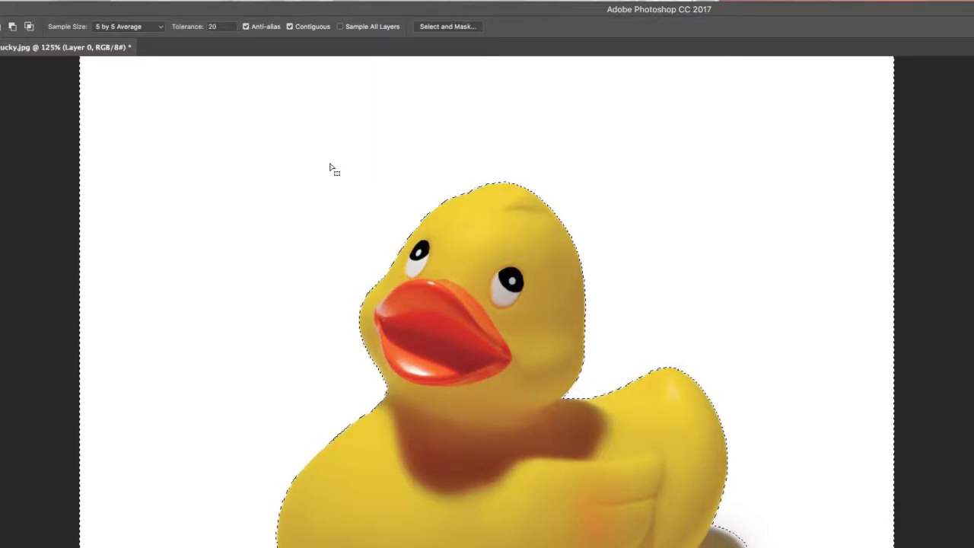
key("ctrl+d")
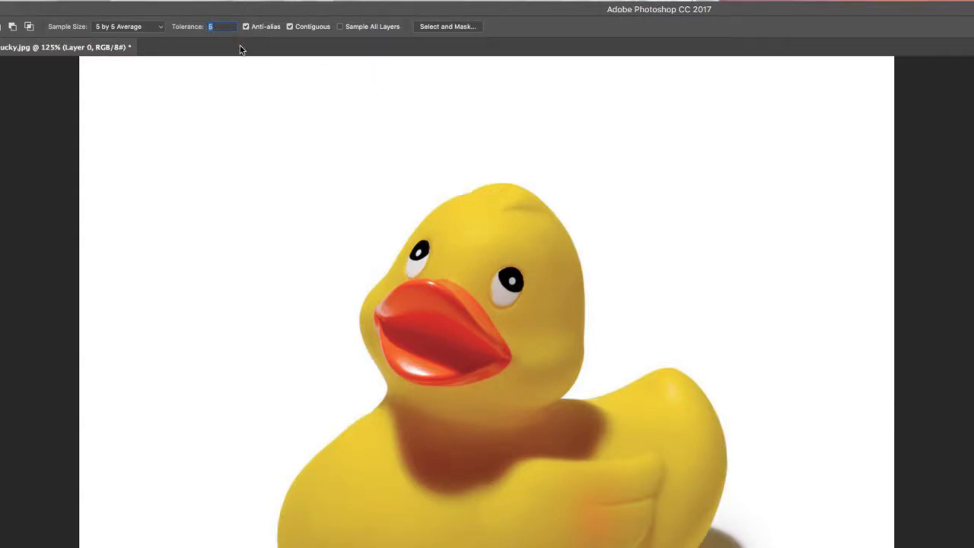
Set the tolerance to 25, select the yellow area on the duck's forehead, and deselect it.
type("25")
left_click(476, 242)
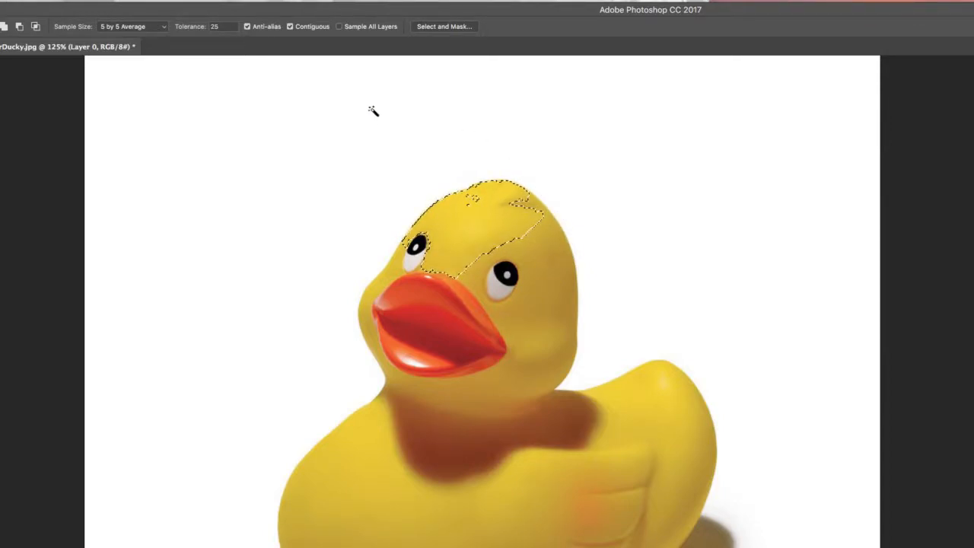
key("super+d")
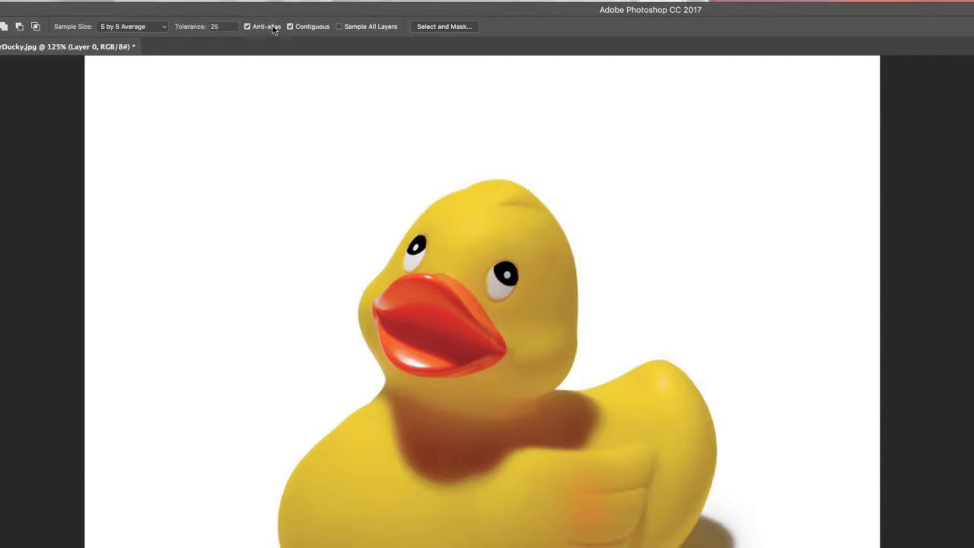
Select the forehead's yellow across the whole duck with Contiguous off, deselect, and turn Contiguous back on.
left_click(470, 222)
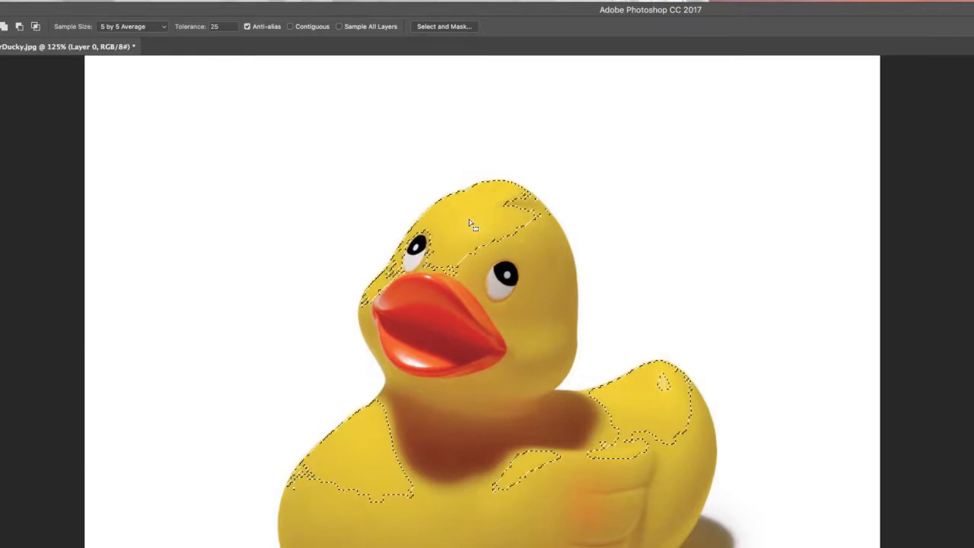
key("ctrl+d")
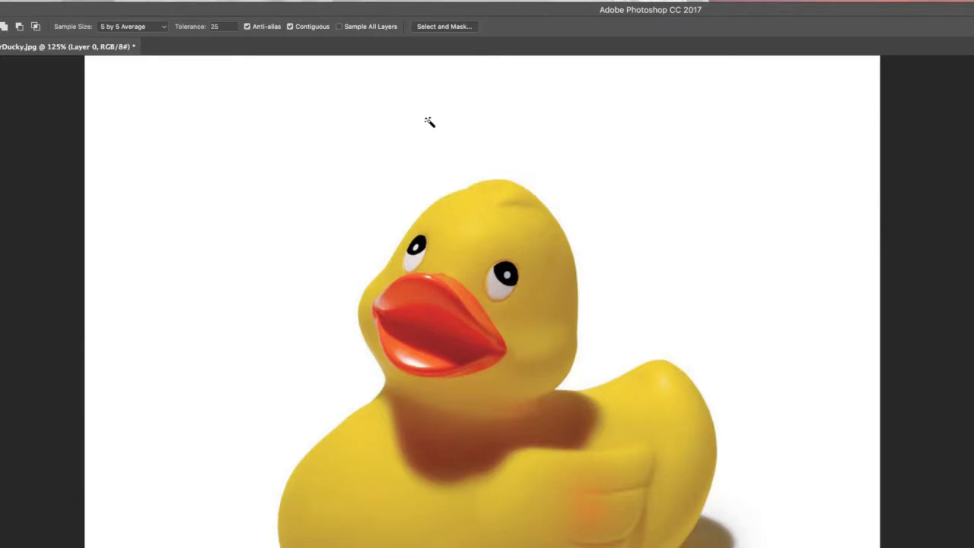
Set the tolerance to 60 and select the yellow area on the duck's head with Contiguous on.
scroll(471, 145, "left", 3)
left_click(561, 225)
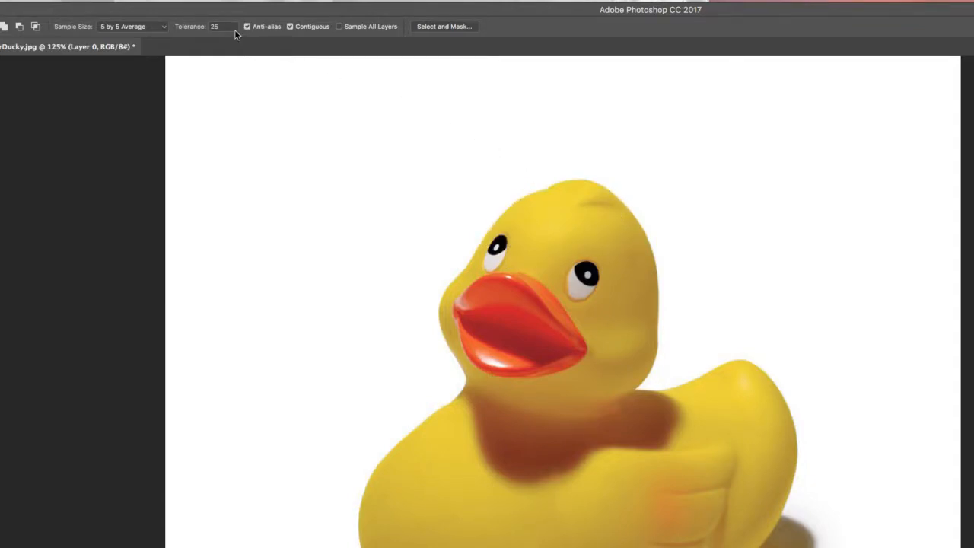
type("60")
left_click(561, 217)
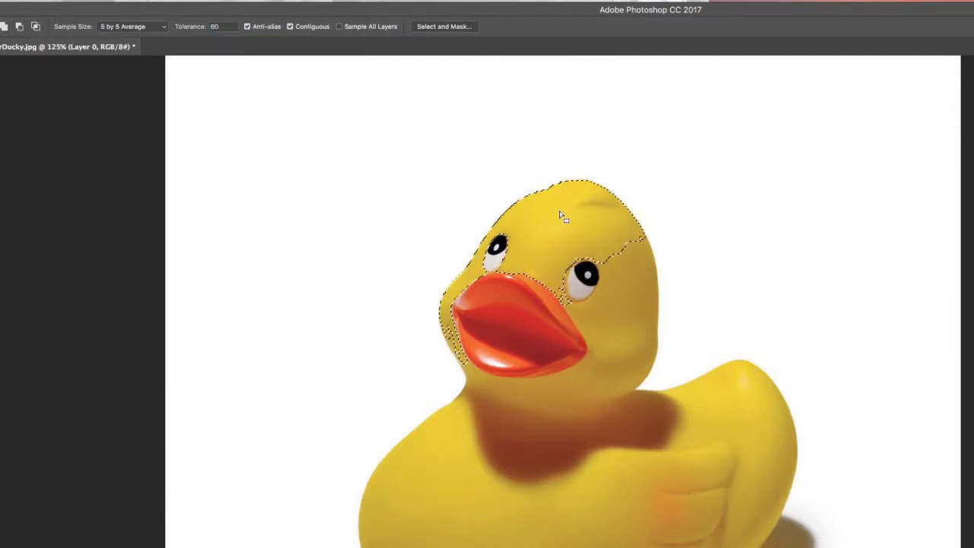
Add the rest of the duck's head, its body and tail, and the brown neck shadow to the Magic Wand selection.
left_click(622, 268, "shift")
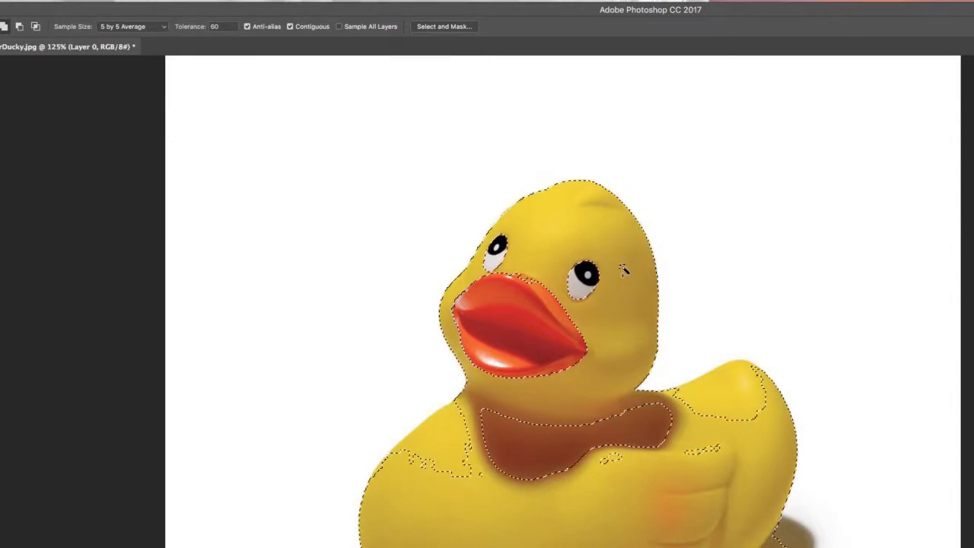
left_click(703, 400, "shift")
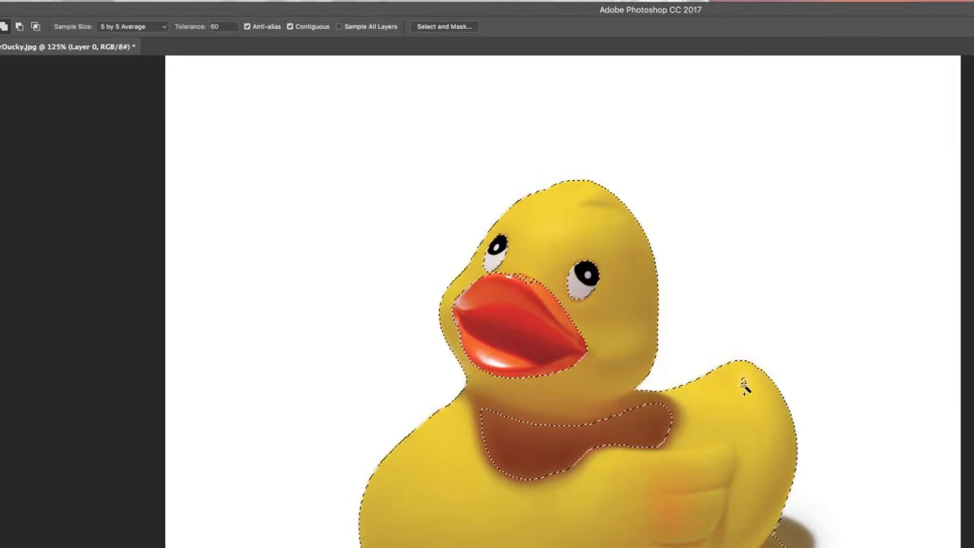
left_click(663, 429, "shift")
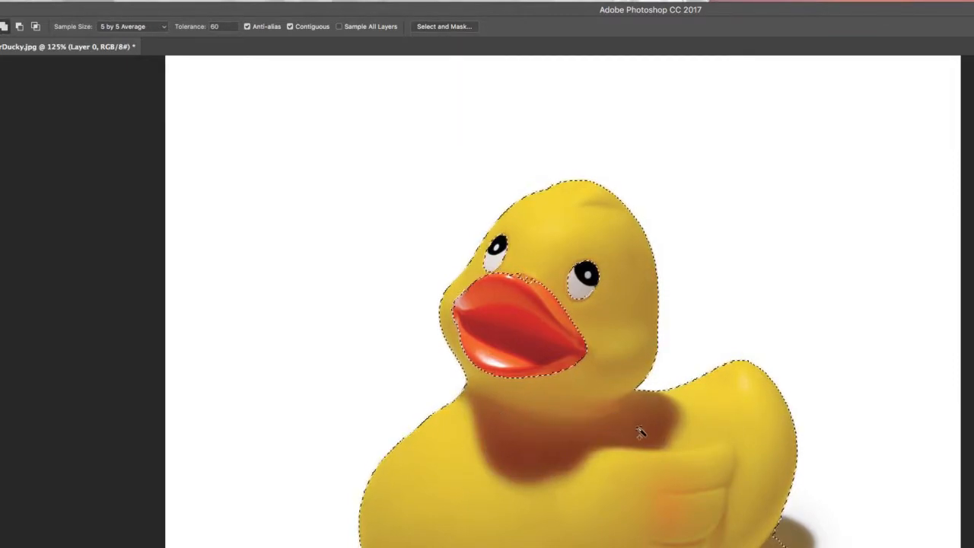
key("ctrl+d")
Try to subtract the ground shadow from the selection at tolerance 60, and add the lower body back.
left_click_drag(619, 433, 604, 217)
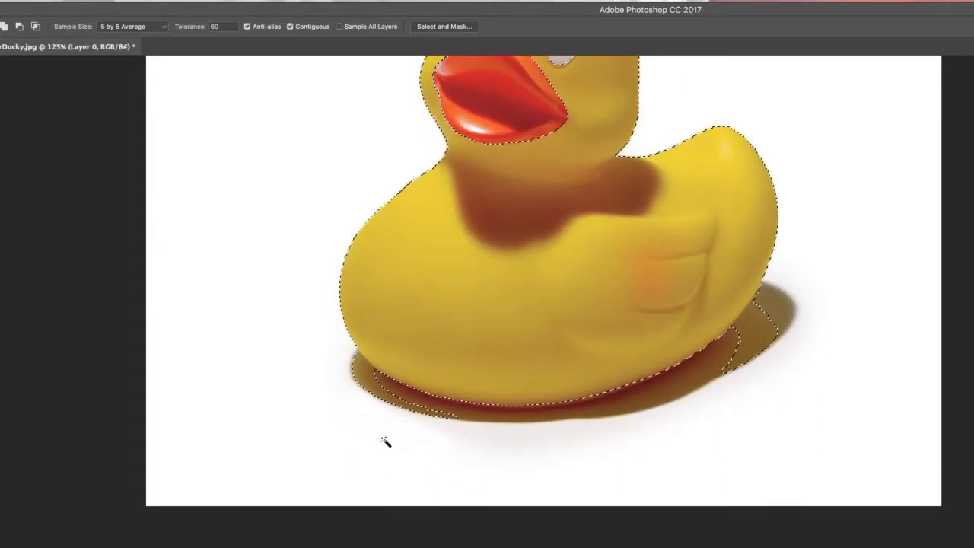
left_click(366, 384, "alt")
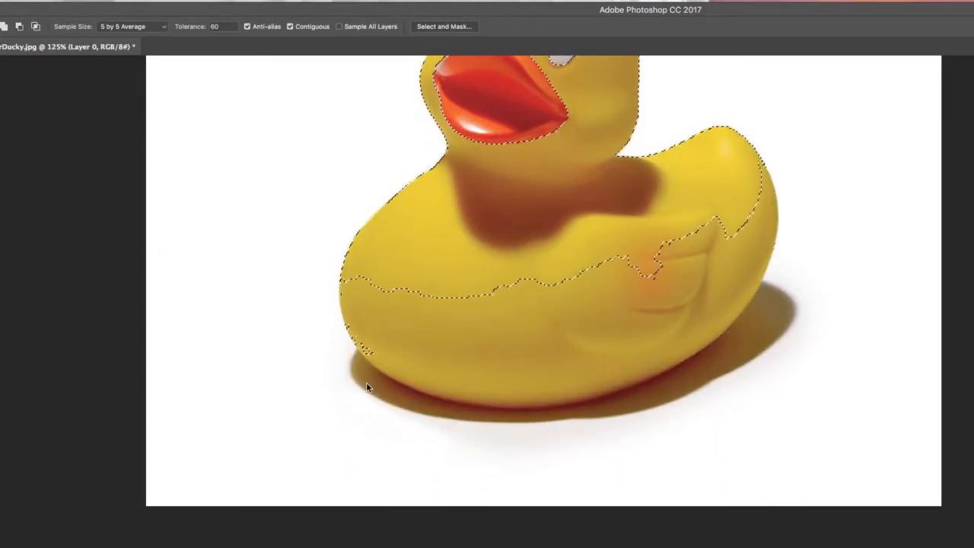
left_click(512, 356, "shift")
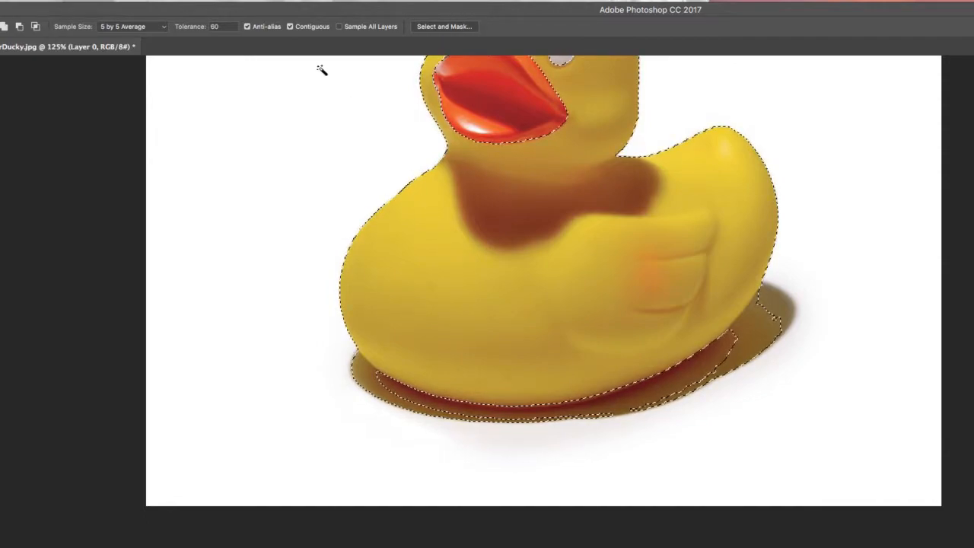
Set the tolerance to 30 and subtract the ground shadow under the duck from the selection.
left_click(215, 25)
type("30")
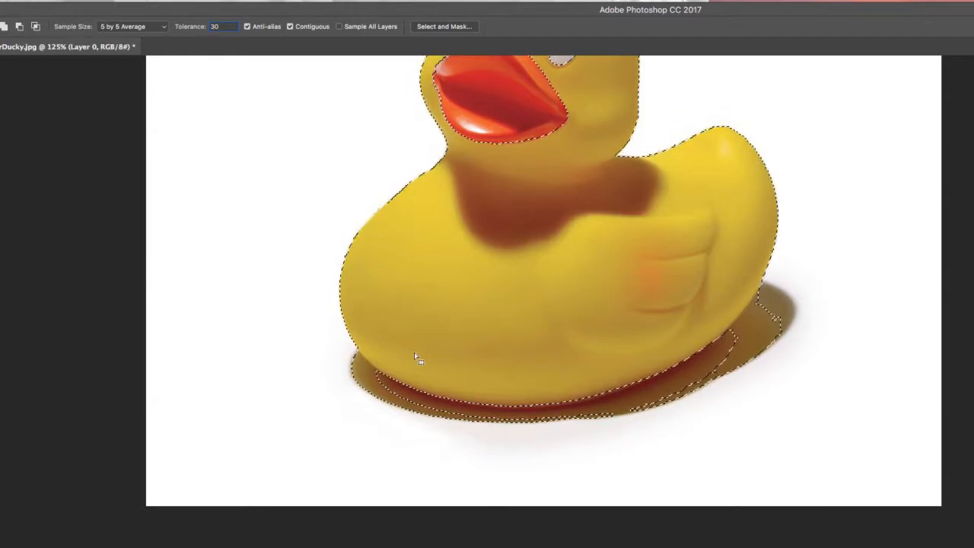
left_click(369, 381, "alt")
left_click(363, 389, "alt")
left_click(354, 372, "alt")
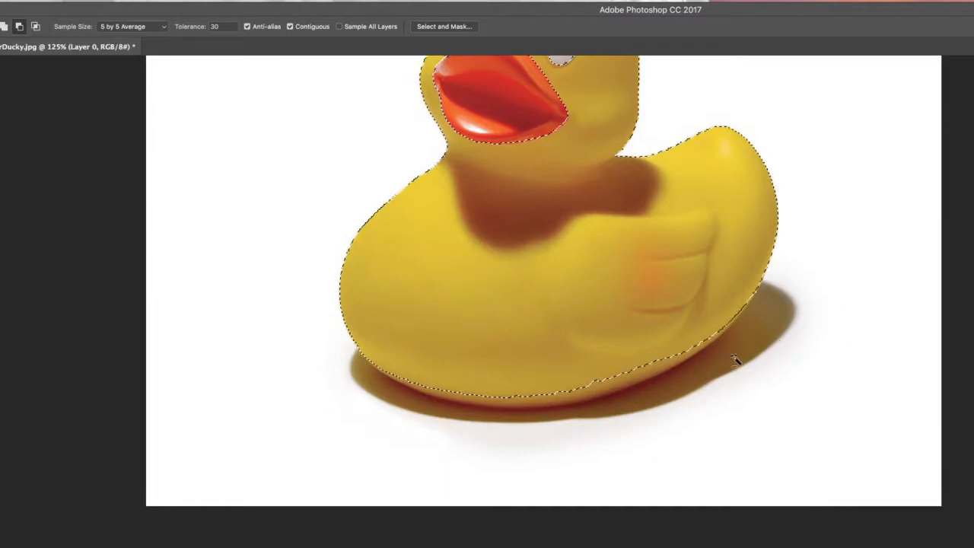
Add the body's lower edge to the selection, lowering the tolerance to 10 to keep the ground shadow out.
left_click(626, 384, "shift")
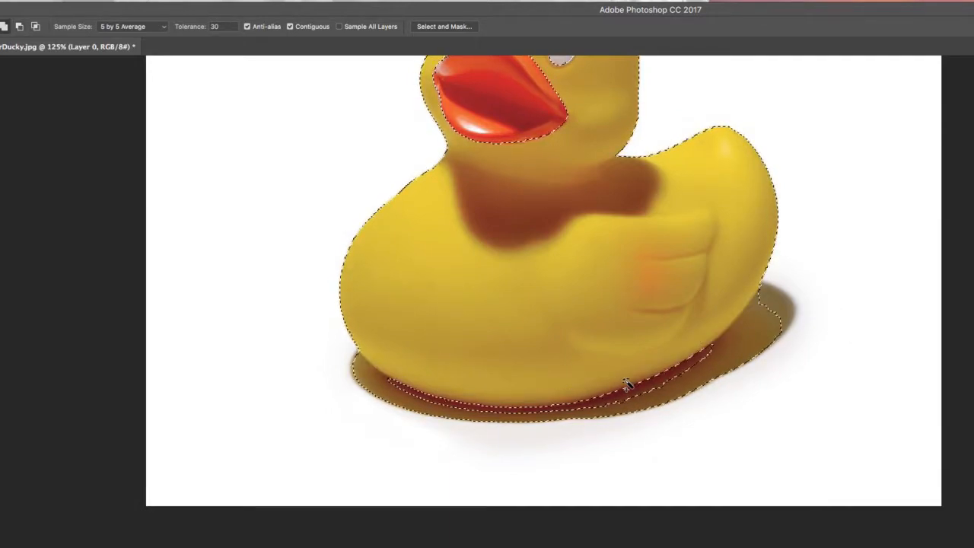
left_click(692, 391, "alt")
left_click(216, 26)
type("10")
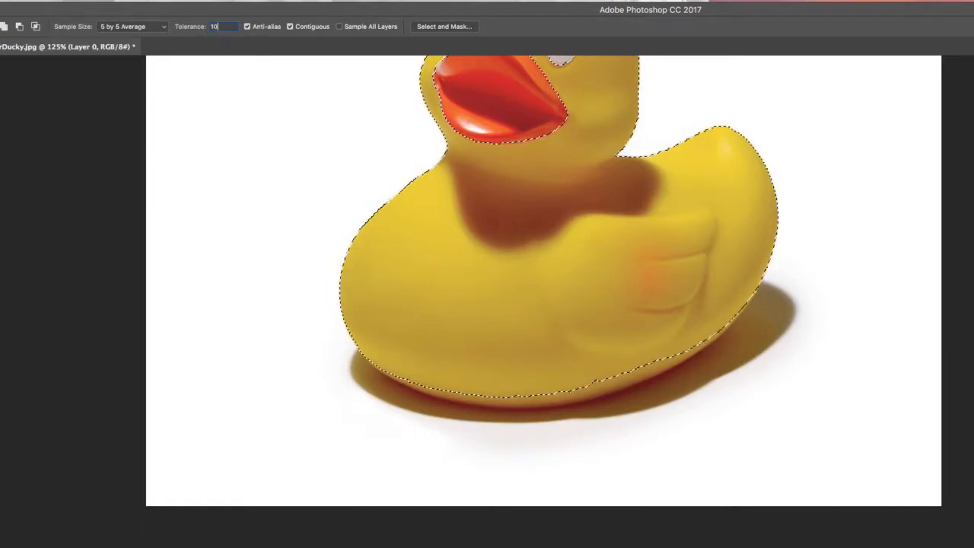
left_click(618, 383)
left_click(616, 386)
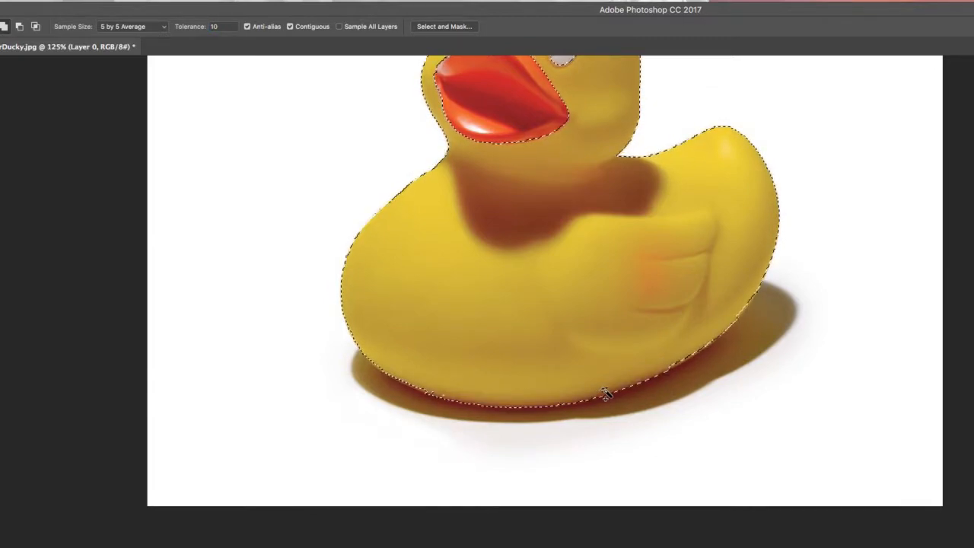
left_click(740, 320, "shift")
left_click(747, 333, "alt")
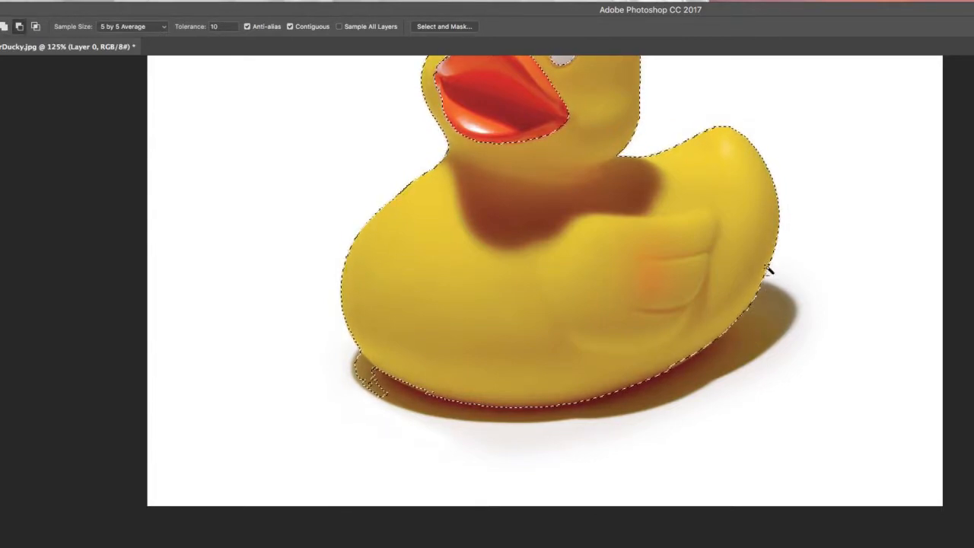
Add all the red and orange areas of the duck's beak to the selection.
left_click(487, 118, "shift")
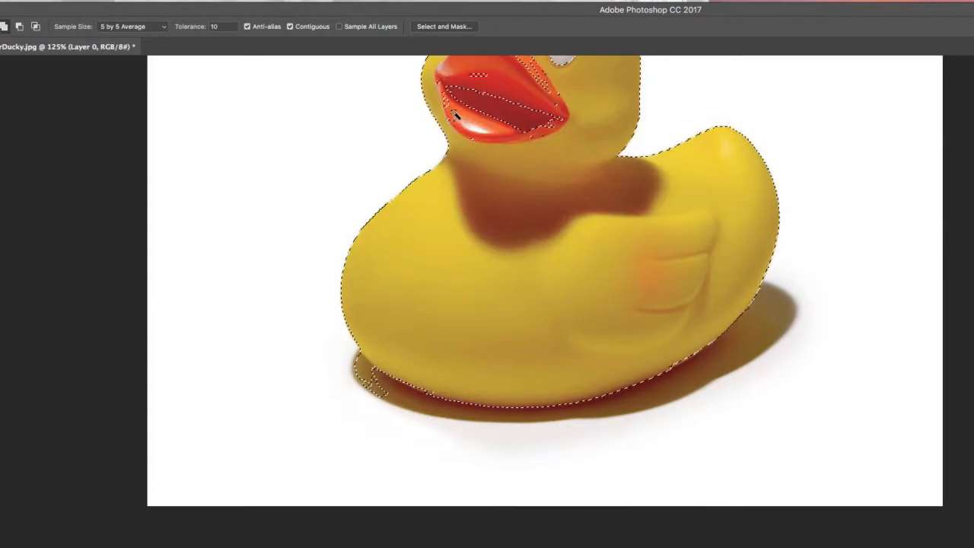
left_click(472, 129, "shift")
left_click(505, 120, "shift")
left_click(478, 80, "shift")
left_click(472, 105, "shift")
left_click(527, 128, "shift")
left_click(547, 126, "shift")
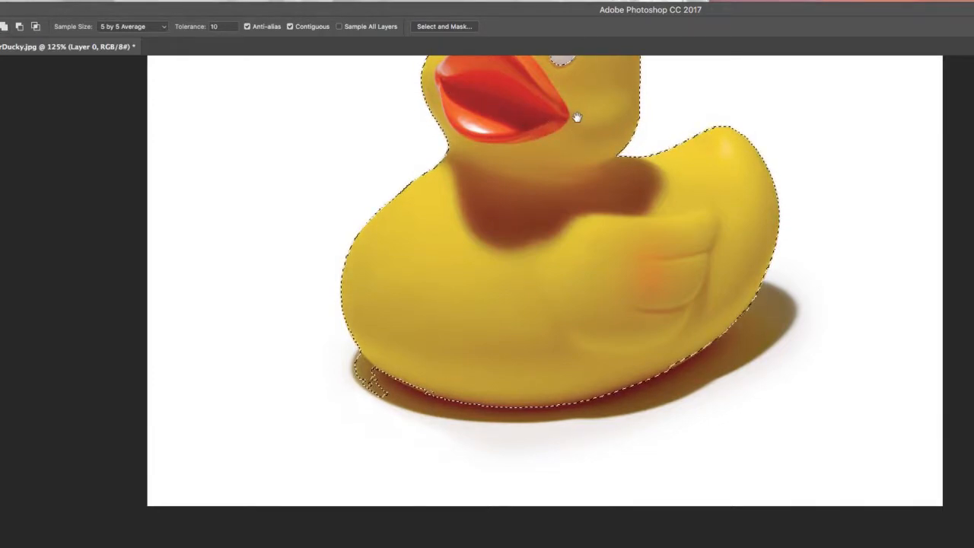
Subtract the leftover patch of ground shadow beneath the duck's chest from the selection.
left_click(367, 378, "alt")
left_click(367, 378, "alt")
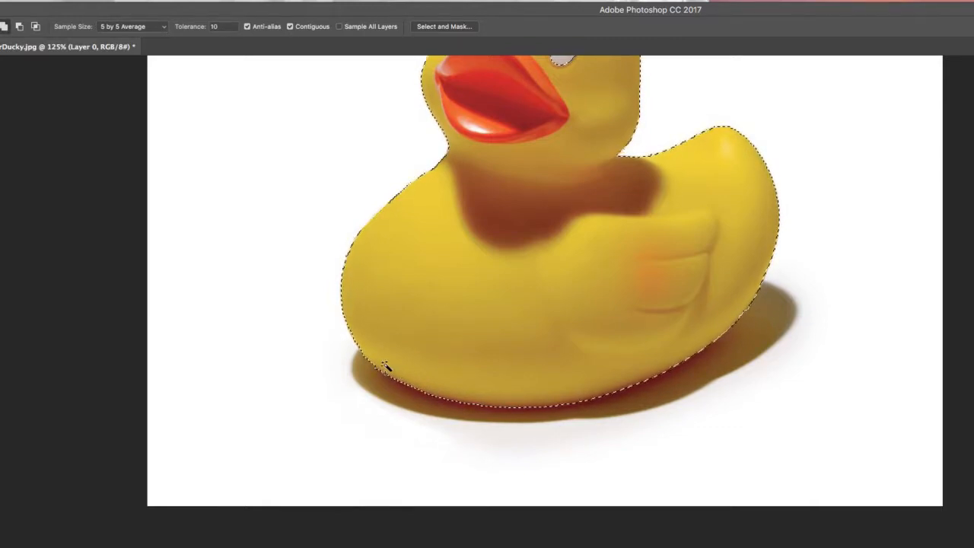
left_click_drag(555, 189, 555, 298)
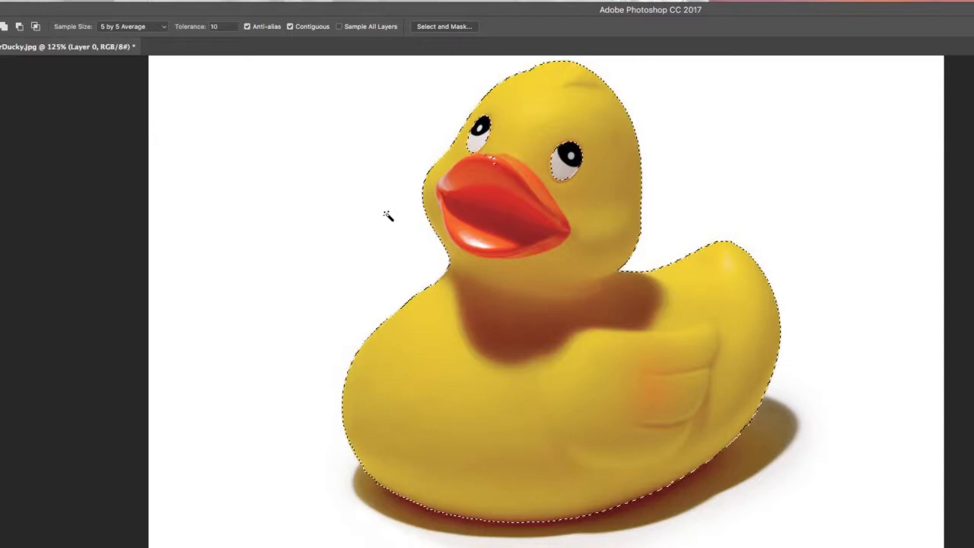
scroll(388, 216, "up", 5)
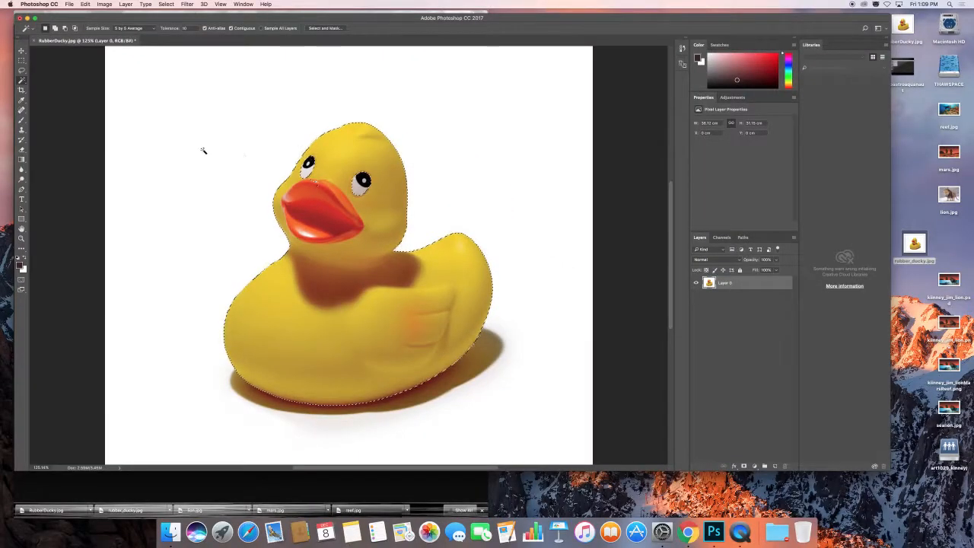
Switch to the Quick Selection tool and add both of the duck's eyes to the selection.
left_click(22, 82)
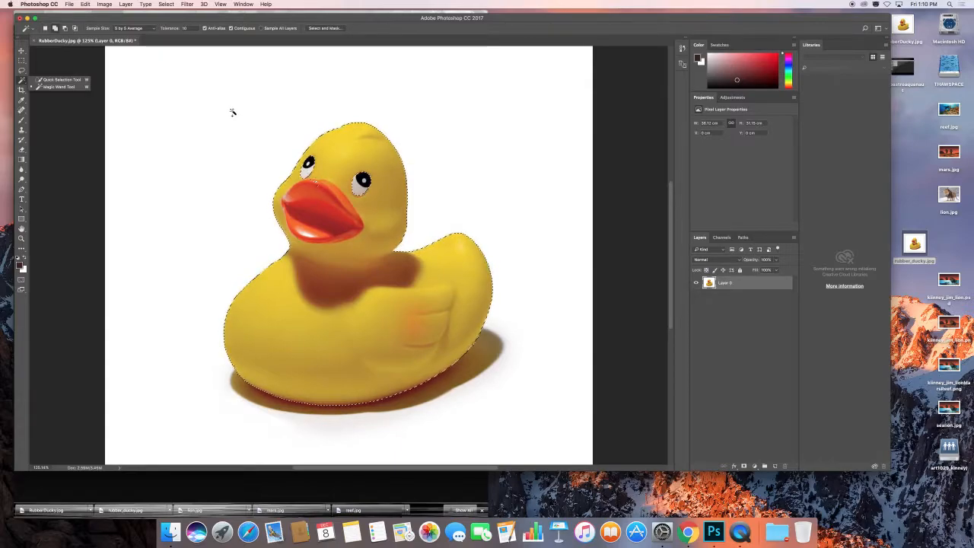
left_click(20, 75)
left_click(322, 151, "shift")
mouse_move(312, 154)
left_mouse_down()
mouse_move(296, 171)
mouse_move(305, 198)
mouse_move(361, 172)
left_mouse_up()
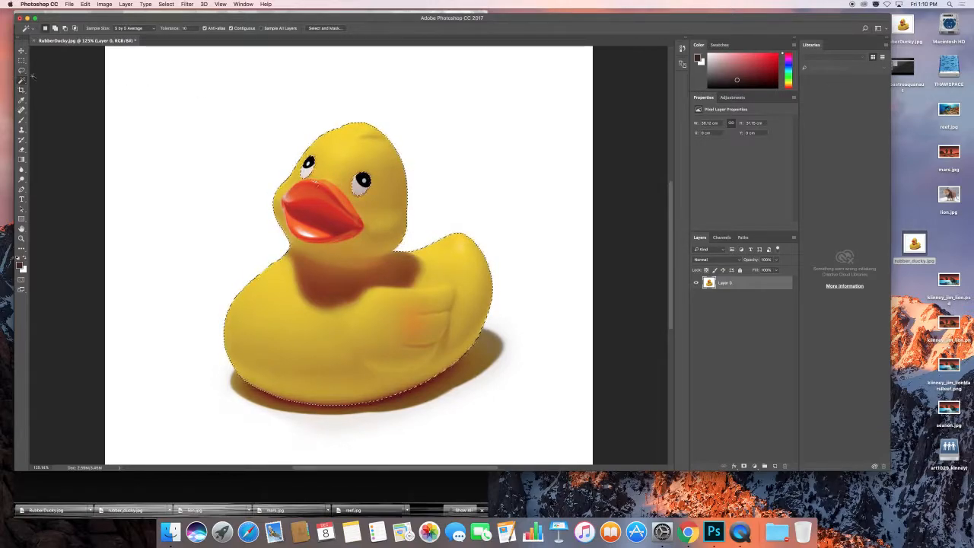
left_click_drag(24, 79, 39, 80)
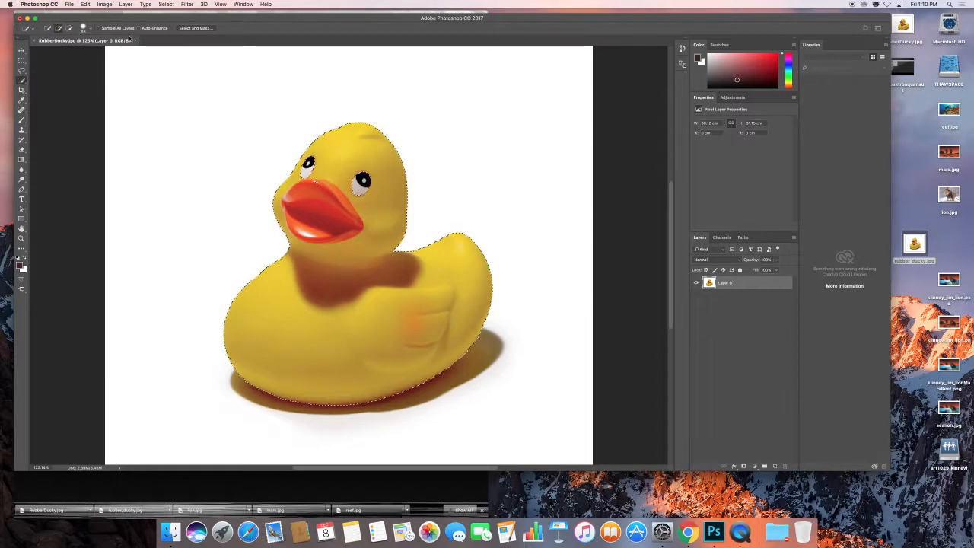
scroll(127, 127, "left", 1)
left_click(321, 166)
left_click(374, 186)
Deselect, reselect the whole duck with the Quick Selection tool, and subtract the ground shadow from the selection.
key("super+d")
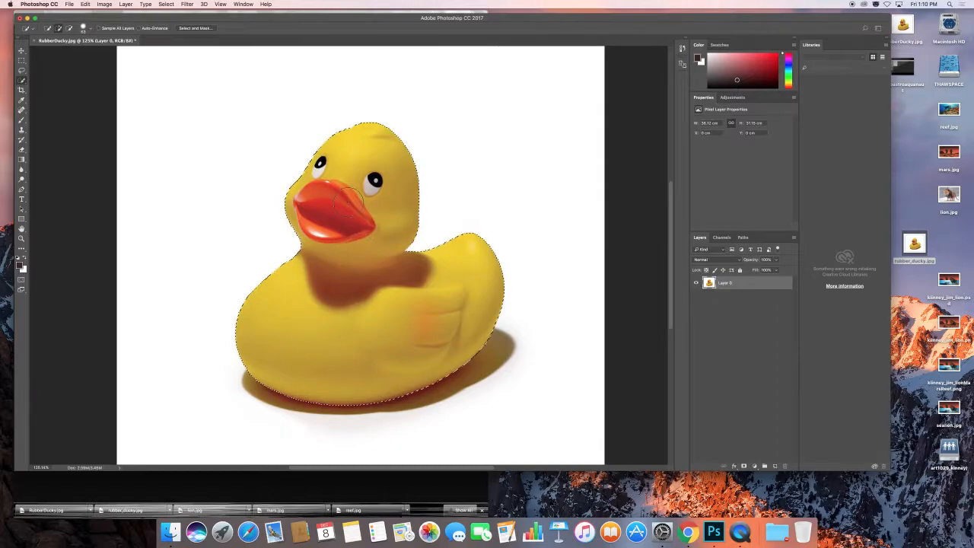
mouse_move(357, 148)
left_mouse_down()
mouse_move(318, 198)
mouse_move(332, 247)
mouse_move(364, 182)
left_mouse_up()
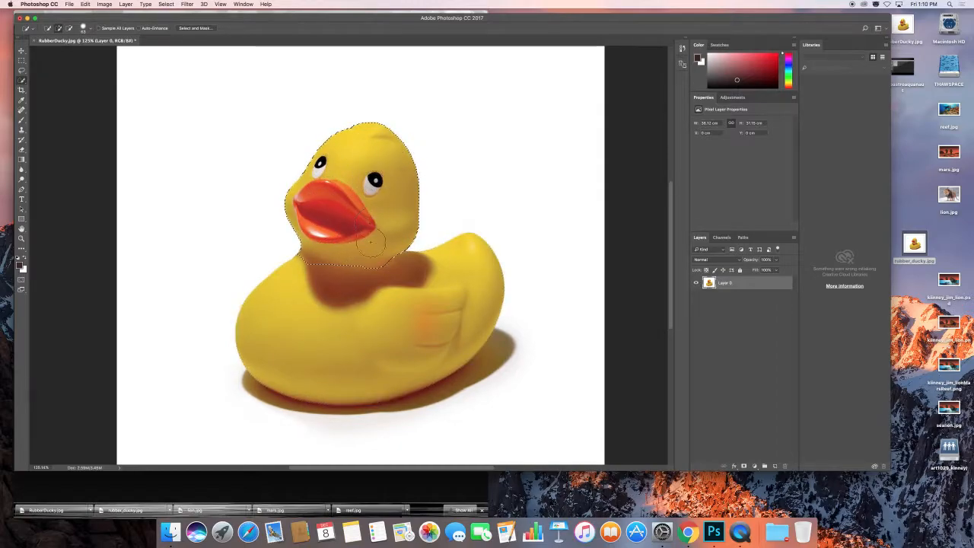
mouse_move(405, 290)
left_mouse_down()
mouse_move(457, 279)
mouse_move(380, 316)
left_mouse_up()
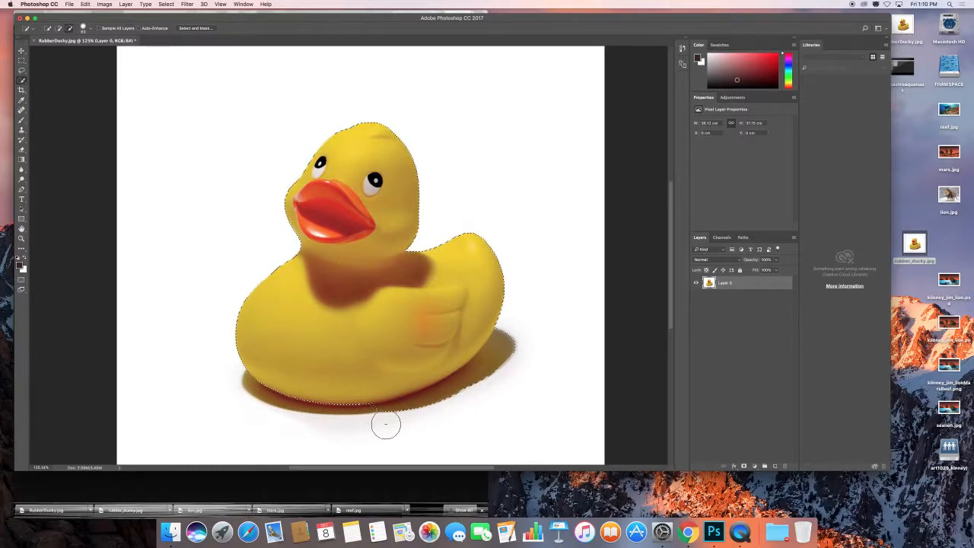
left_click_drag(388, 423, 440, 413)
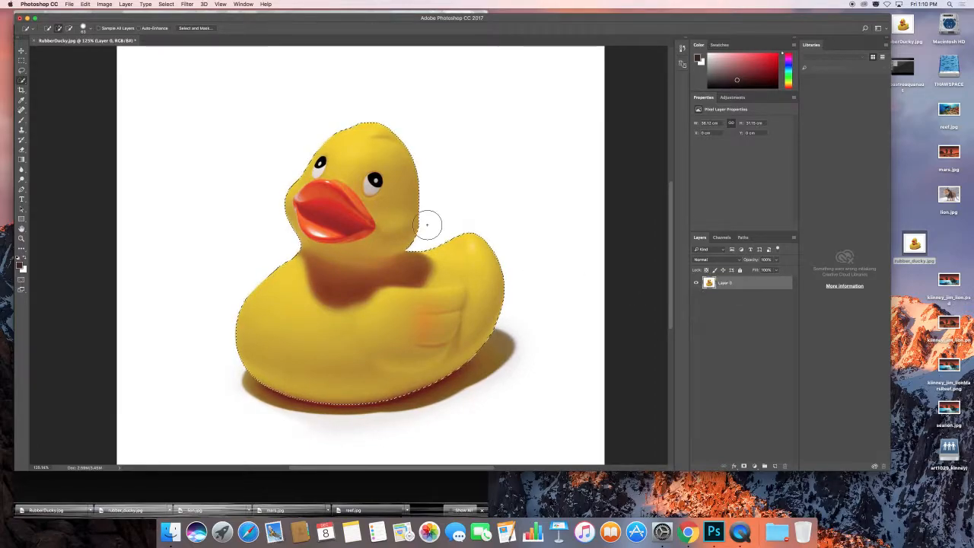
Add a layer mask to Layer 0 that reveals only the selected duck.
left_click(164, 4)
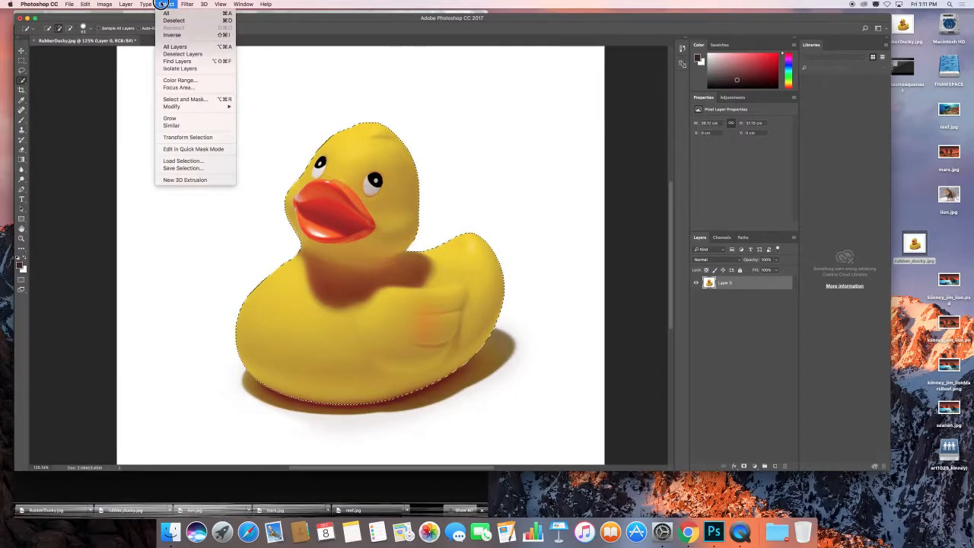
mouse_move(127, 4)
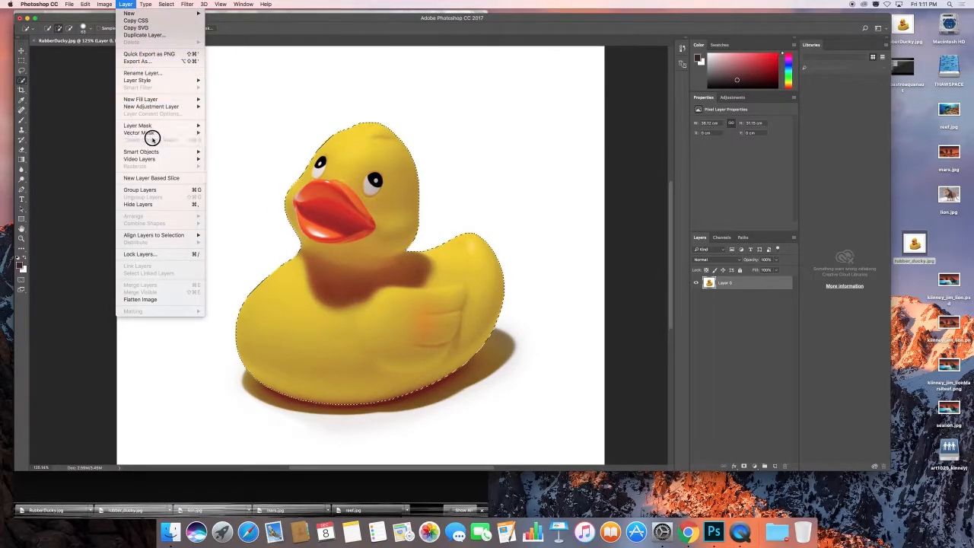
mouse_move(153, 126)
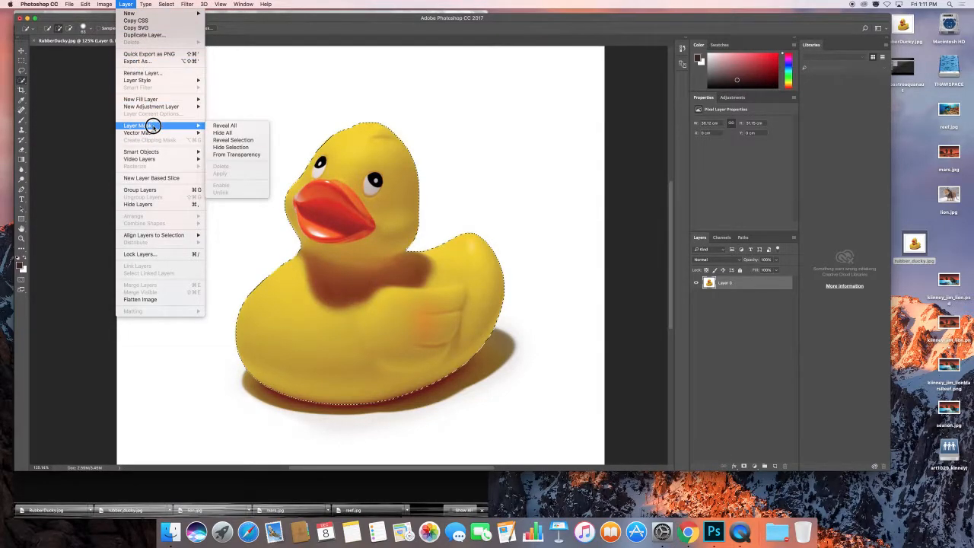
left_click(227, 140)
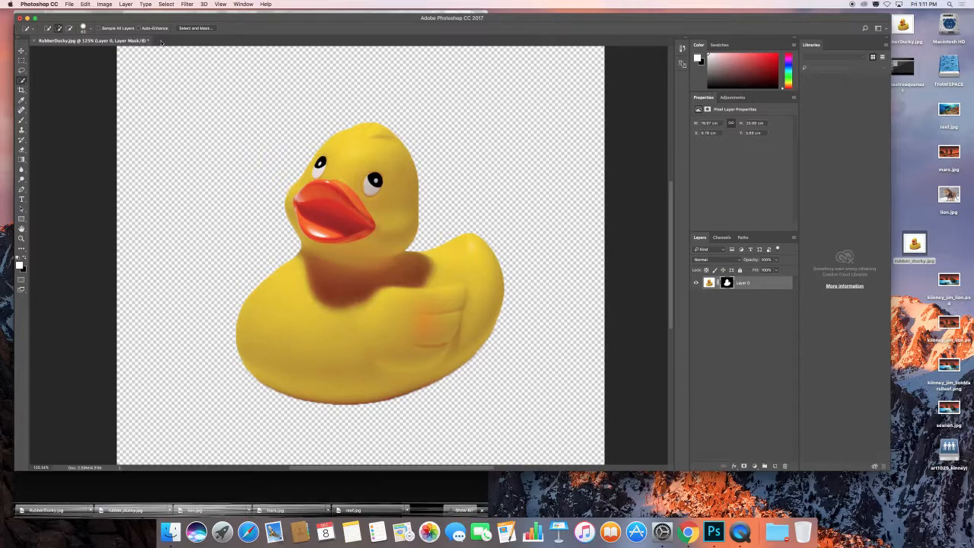
Move the masked duck and scale it down to about 57% near the middle of the canvas.
left_click(21, 51)
left_click_drag(363, 184, 303, 174)
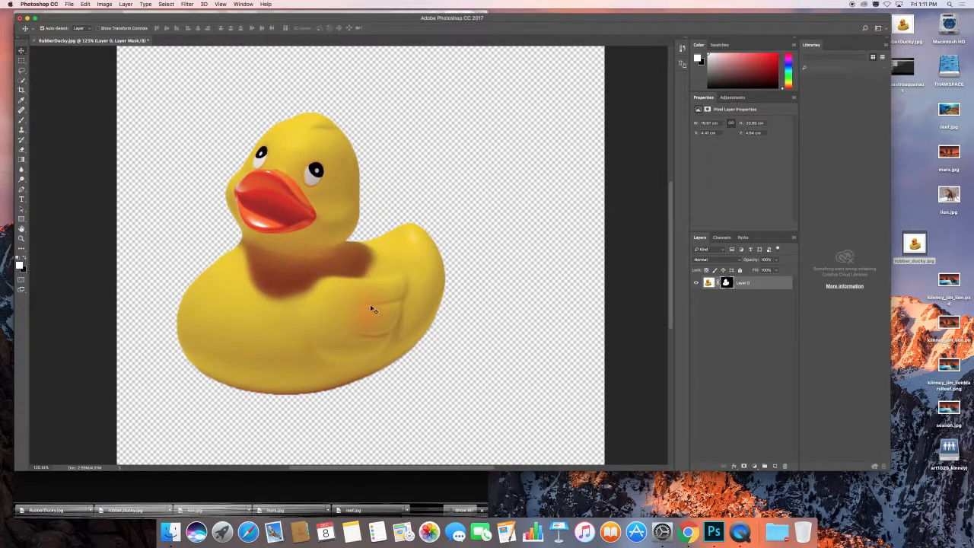
left_click(85, 3)
mouse_move(141, 173)
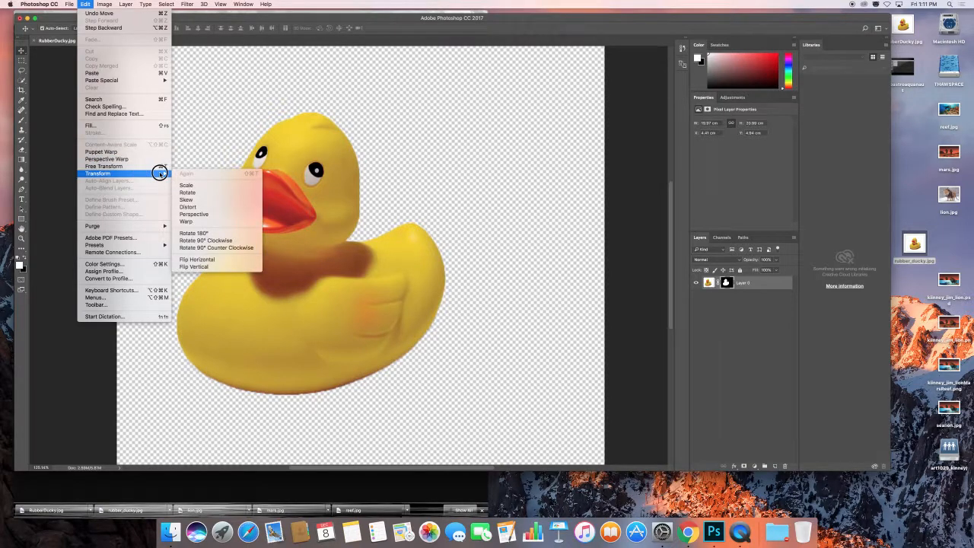
left_click(196, 186)
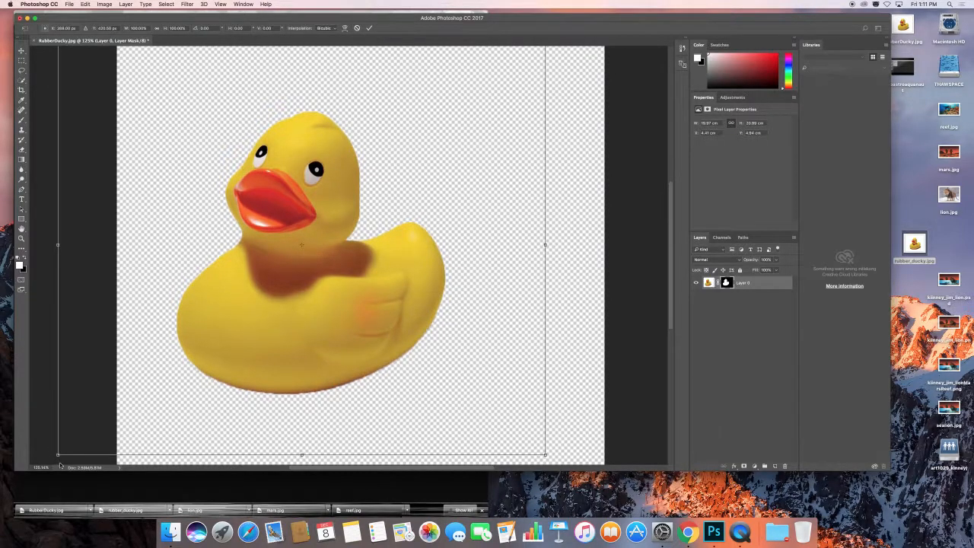
left_click_drag(59, 455, 267, 273)
left_click_drag(376, 229, 345, 294)
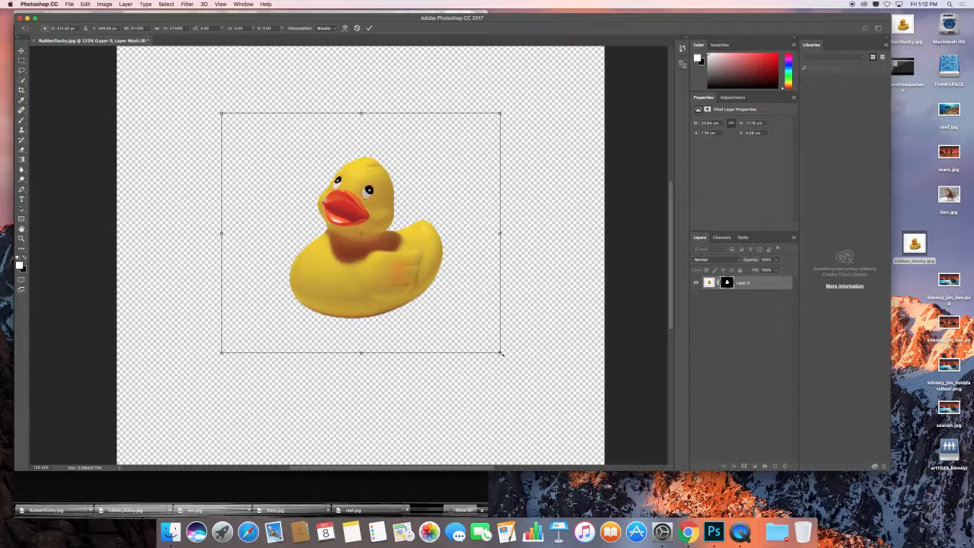
key("Return")
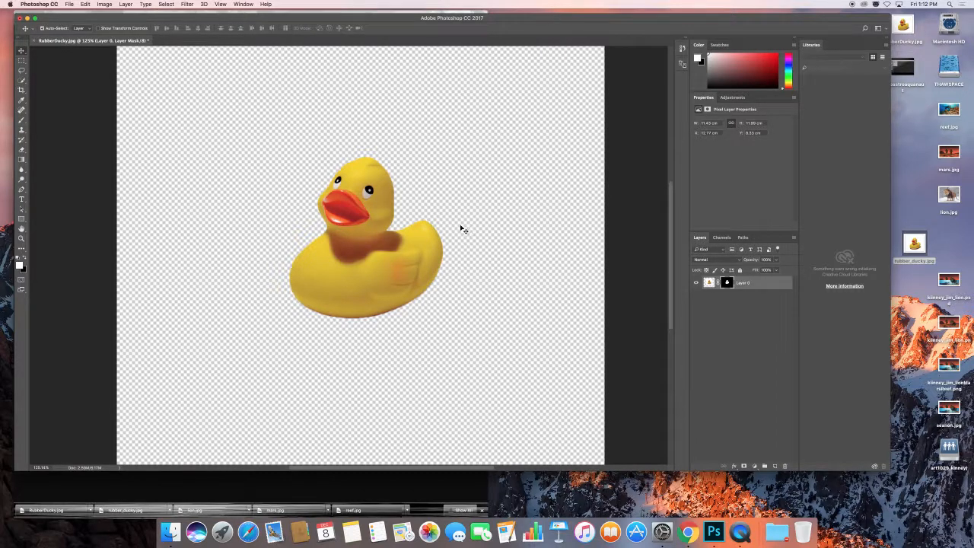
Switch to the Lasso tool and back to the Quick Selection tool.
left_click(21, 70)
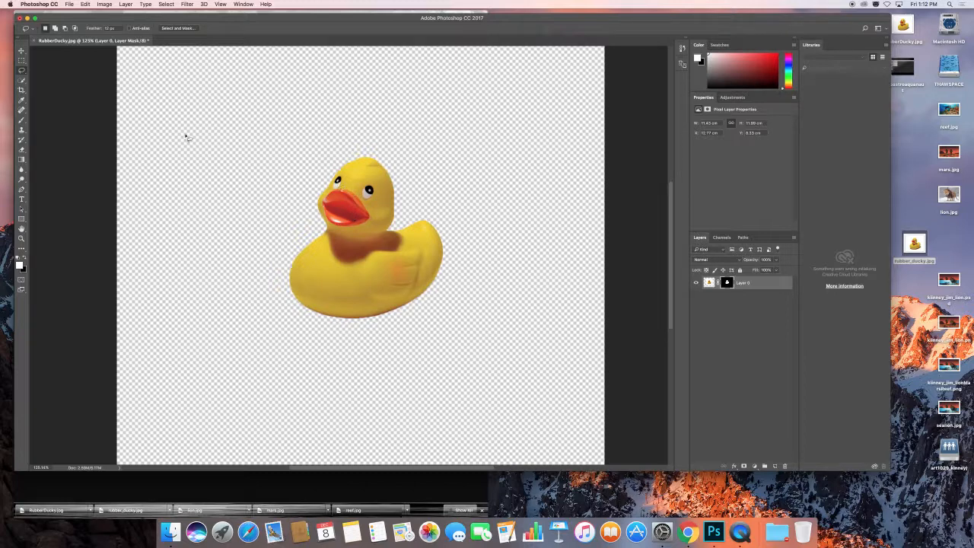
left_click(23, 82)
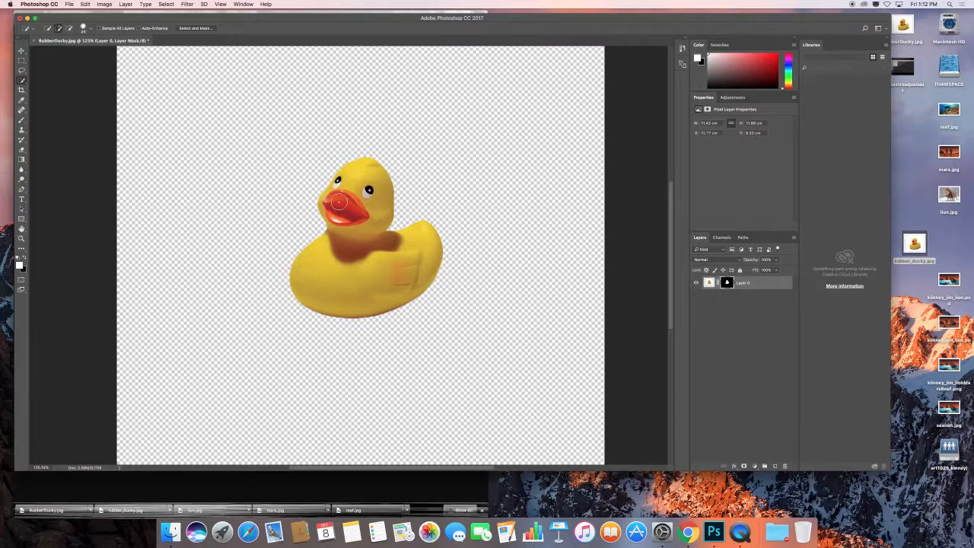
Enlarge the Quick Selection brush and select the duck's red beak.
key("bracketright")
key("bracketright")
left_click_drag(335, 206, 338, 199)
Add a Hue/Saturation adjustment layer limited to the beak, with hue -97 and saturation -44.
left_click(167, 4)
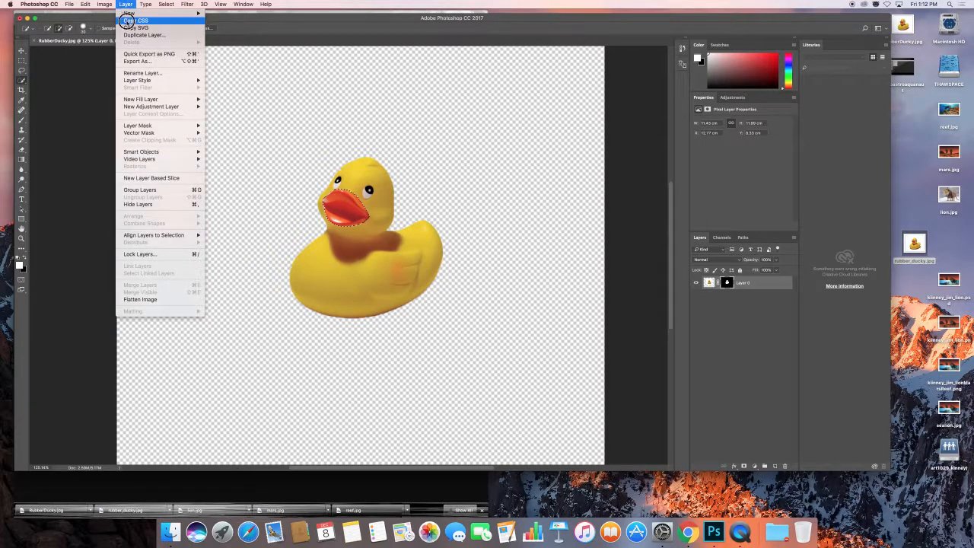
mouse_move(151, 106)
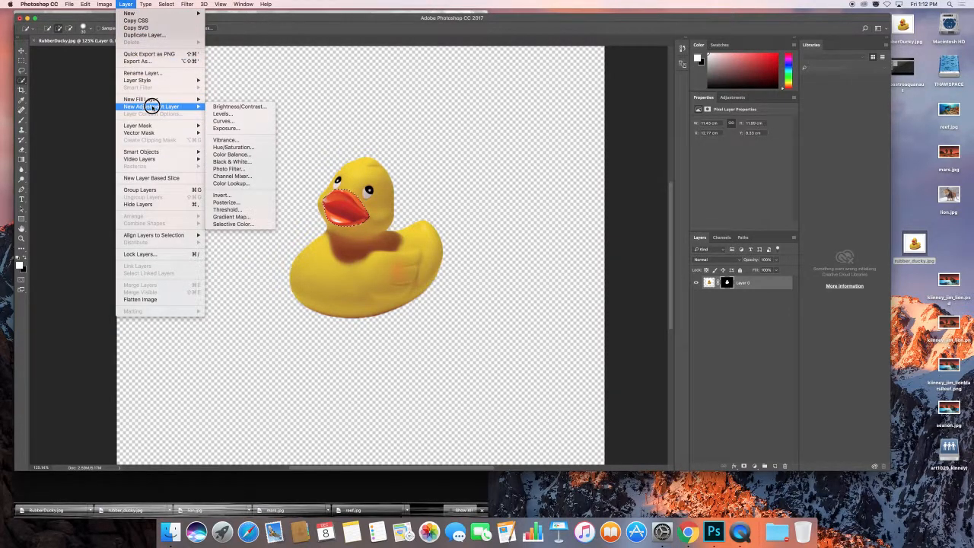
left_click(251, 147)
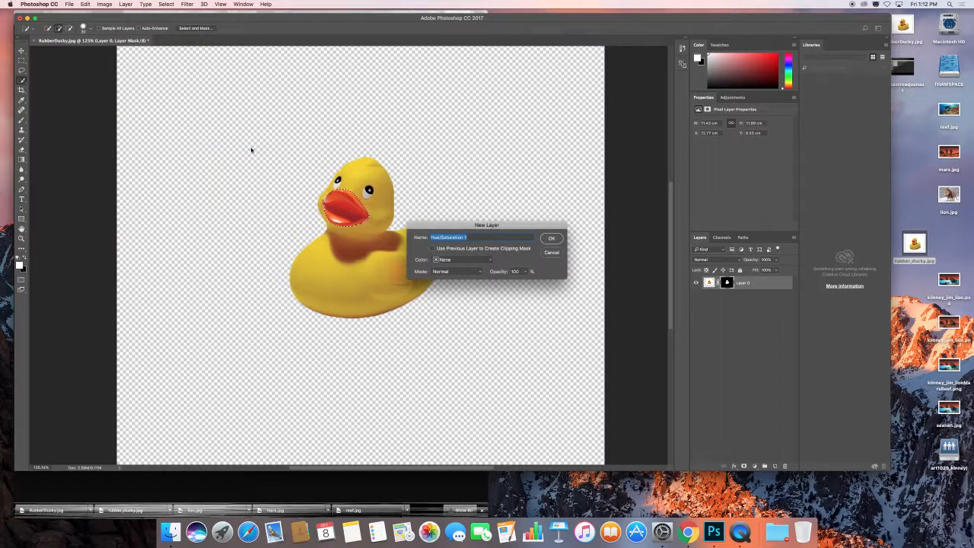
left_click(551, 238)
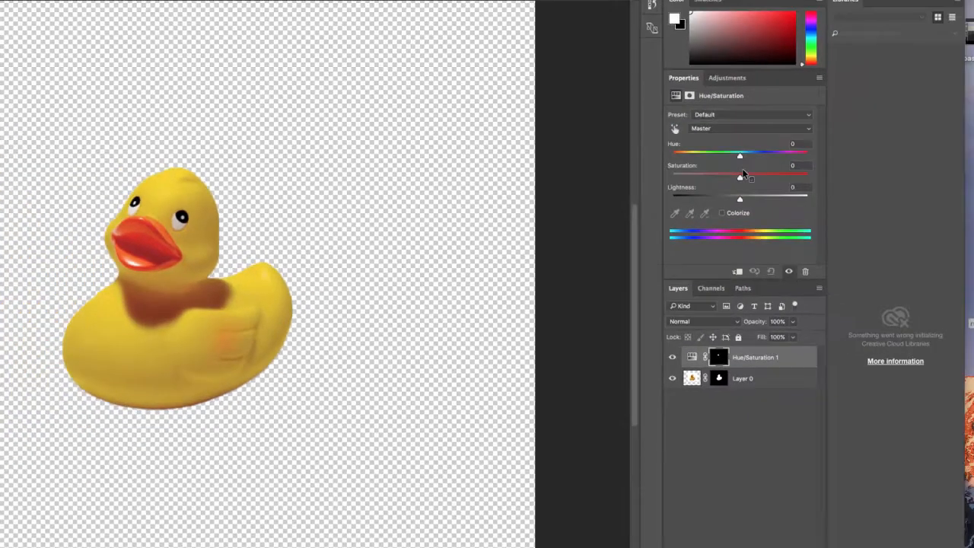
left_click_drag(740, 155, 718, 184)
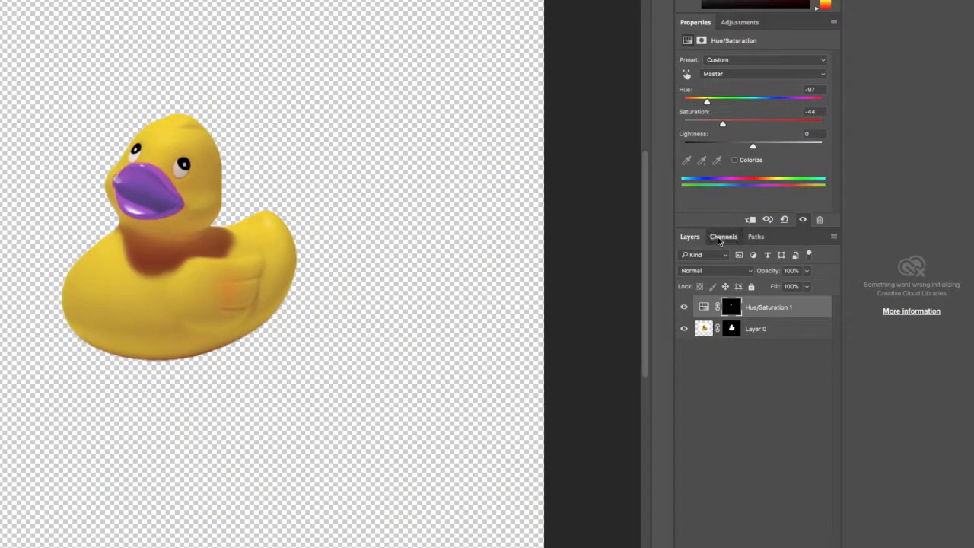
View the Hue/Saturation 1 Mask channel on its own, followed by the ducky alpha channel on its own.
left_click(718, 239)
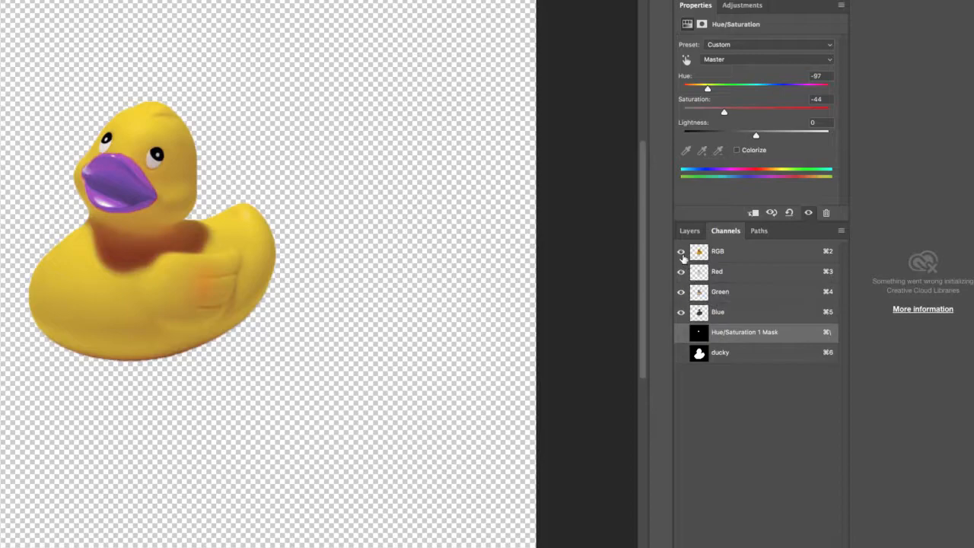
left_click(681, 333)
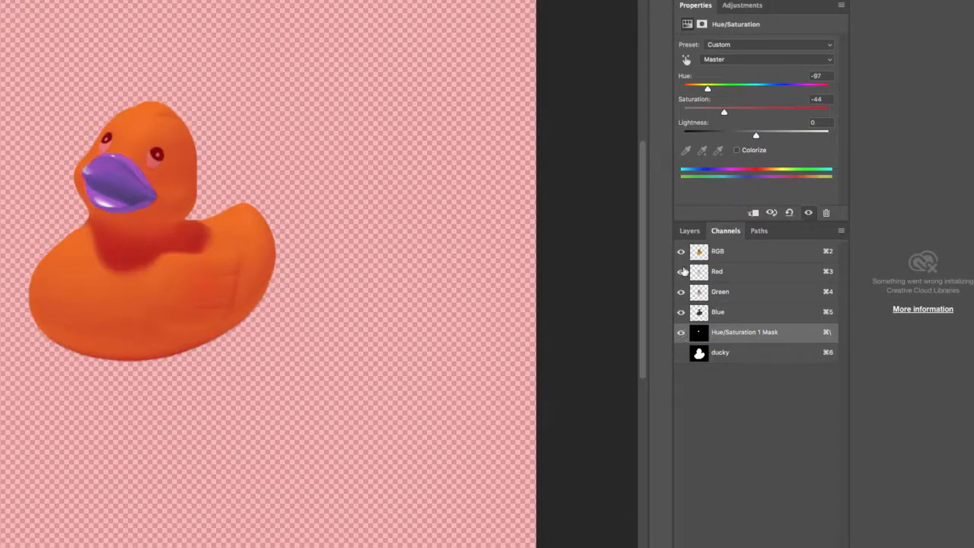
left_click(681, 251)
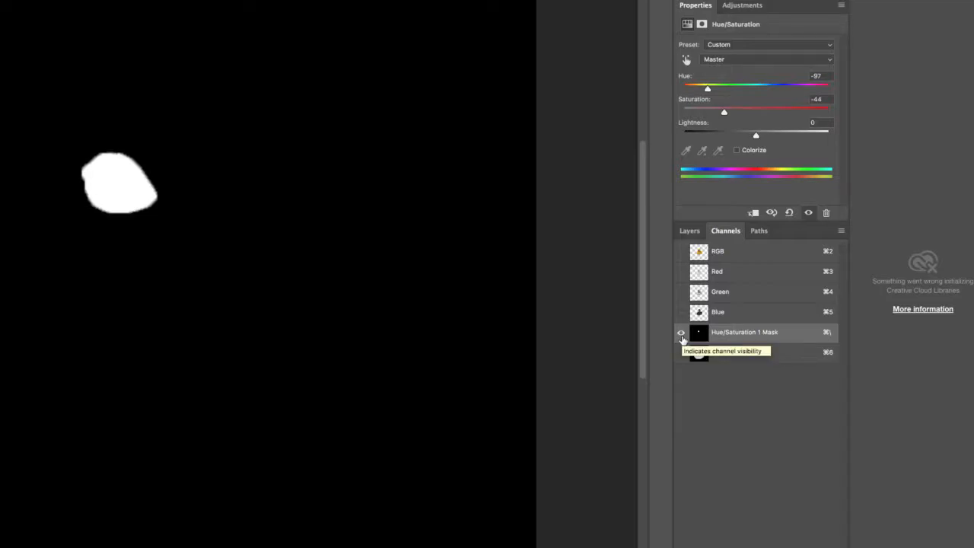
left_click(682, 353)
left_click(681, 333)
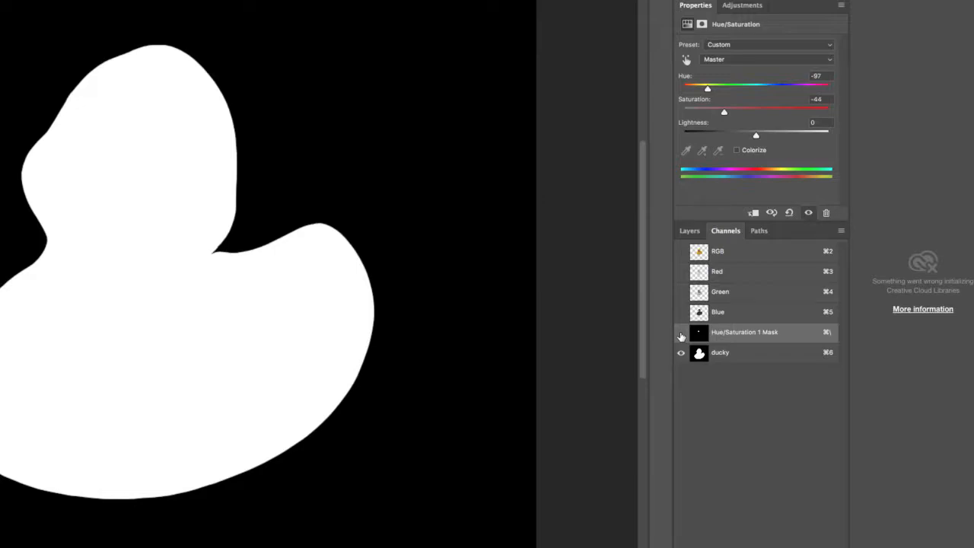
View the Blue, Green and Red channels one at a time, with the ducky channel hidden.
left_click(681, 312)
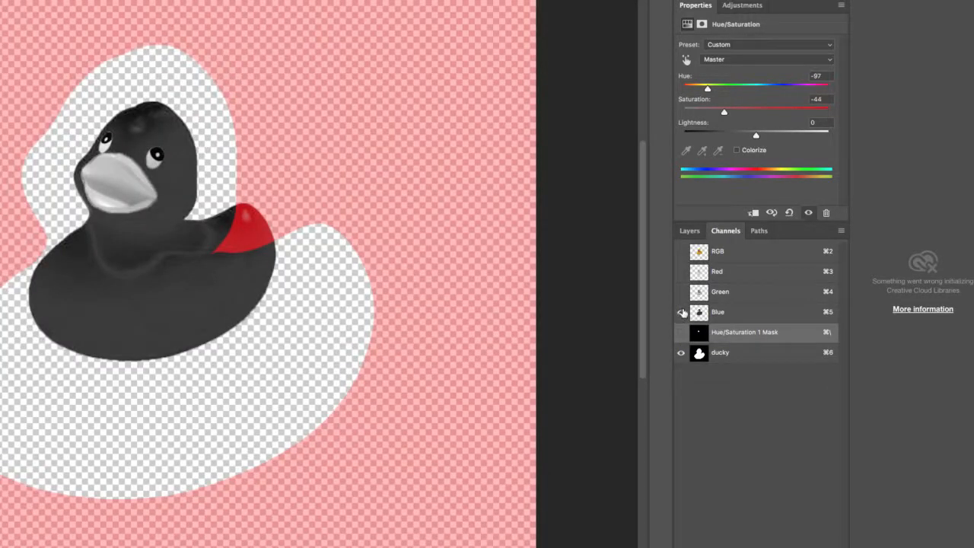
left_click(681, 353)
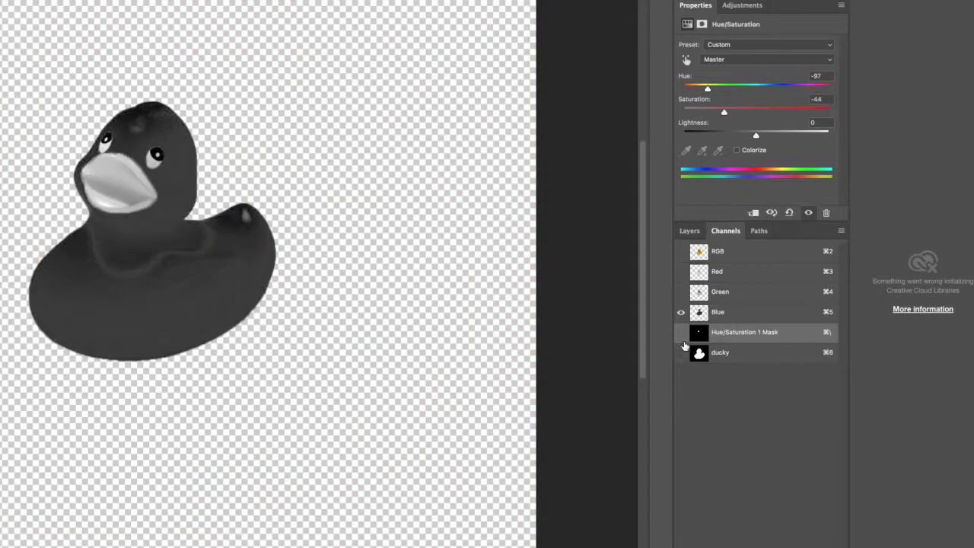
left_click(682, 291)
left_click(681, 313)
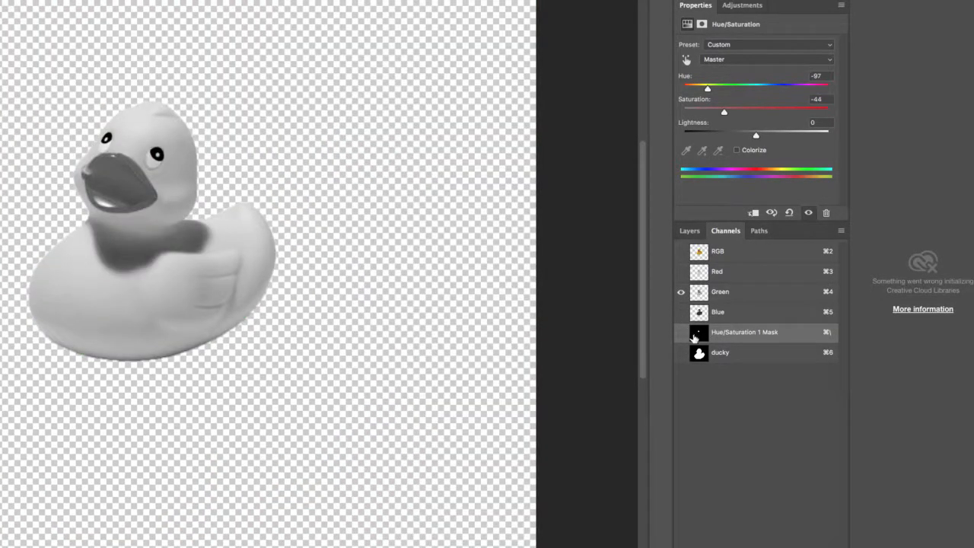
left_click(681, 272)
left_click(681, 291)
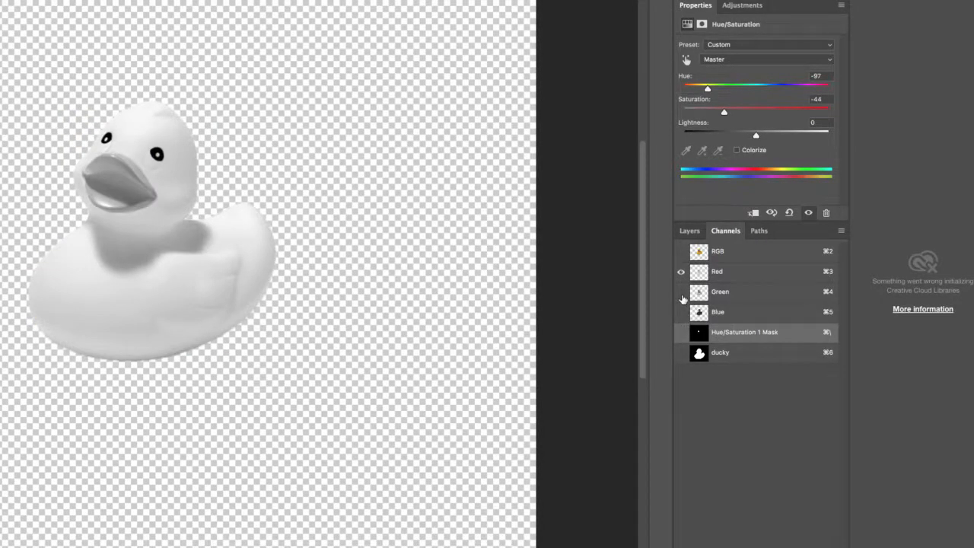
Compare the Red-Green, Red-Blue and Green-Blue channel pairs, and restore the full RGB composite view.
left_click(681, 291)
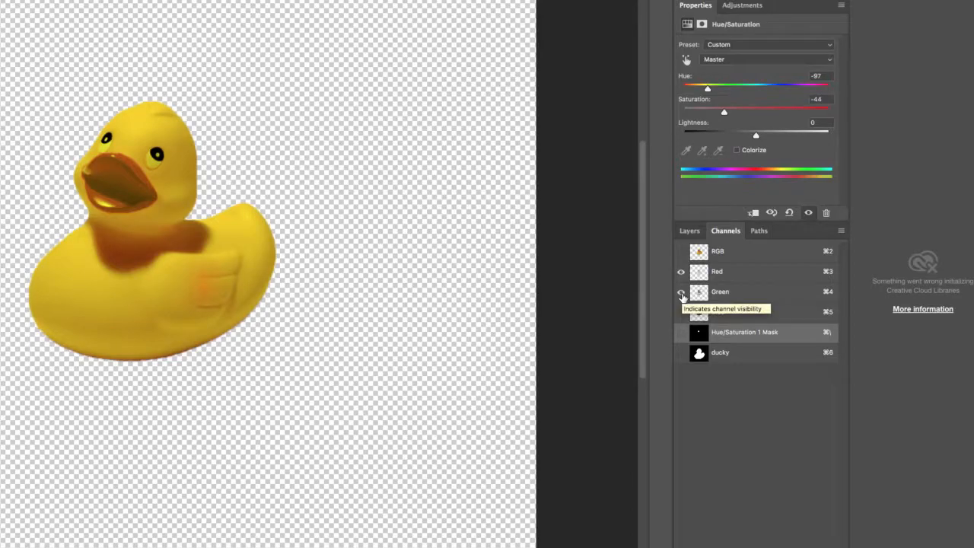
left_click(682, 292)
left_click(681, 313)
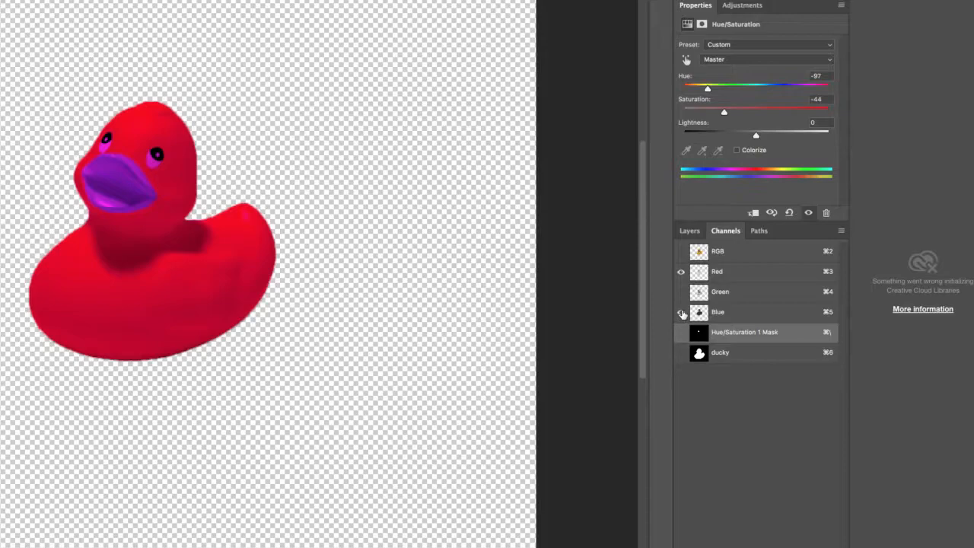
left_click(681, 291)
left_click(681, 271)
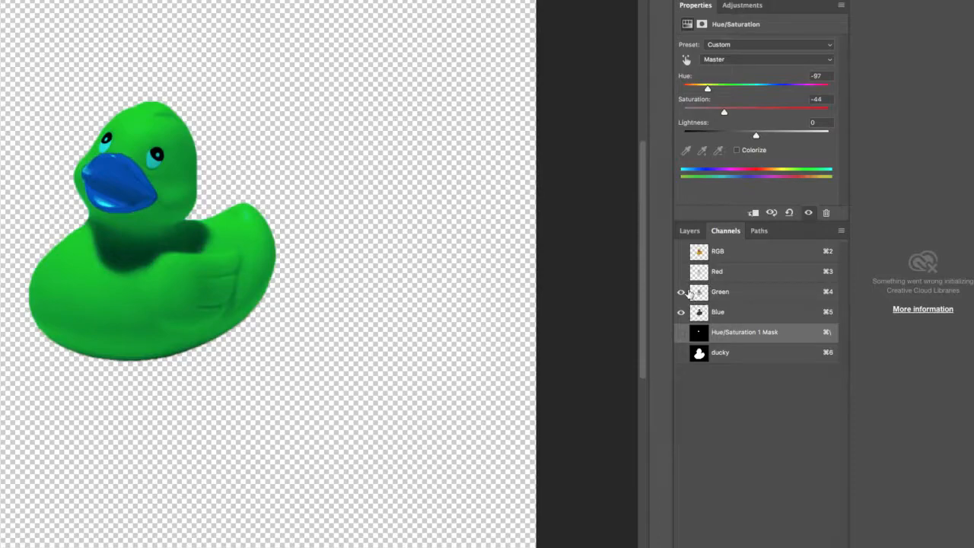
left_click(681, 252)
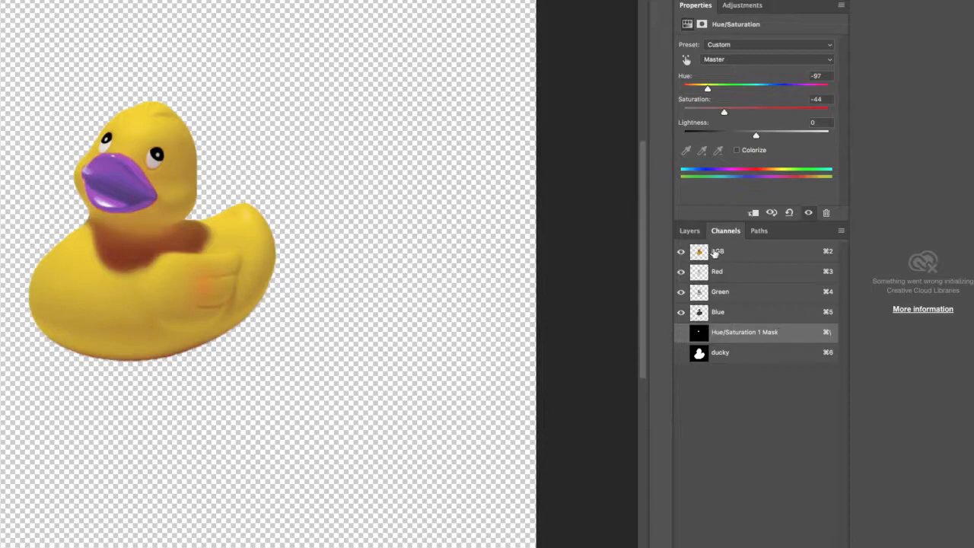
Target the RGB composite channel and show the Hue/Saturation 1 Mask as a red overlay on the image.
left_click(727, 255)
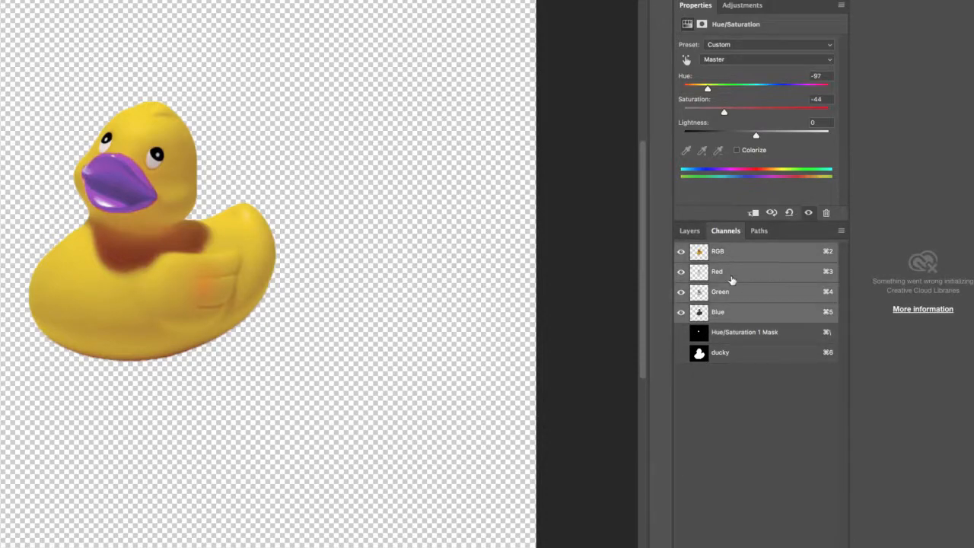
left_click(682, 339)
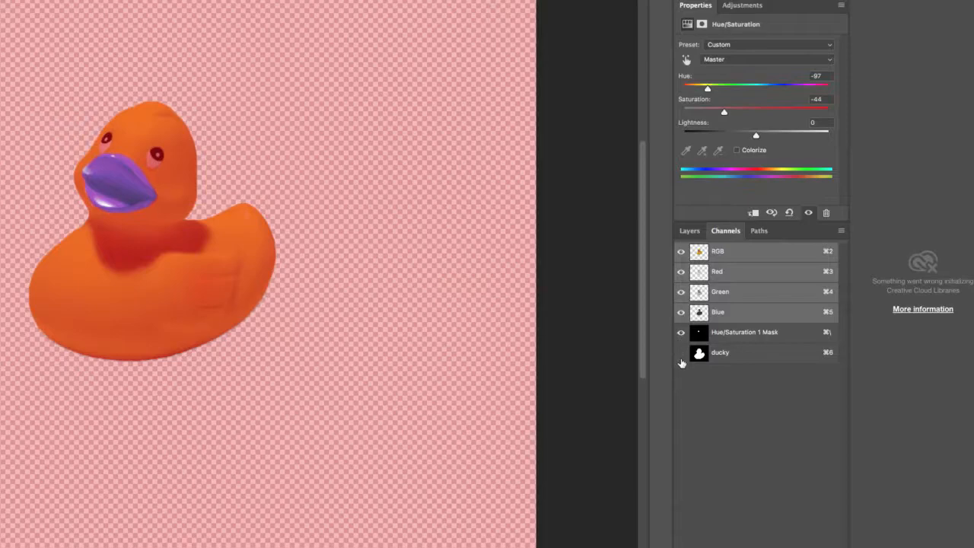
left_click(680, 253)
left_click(680, 253)
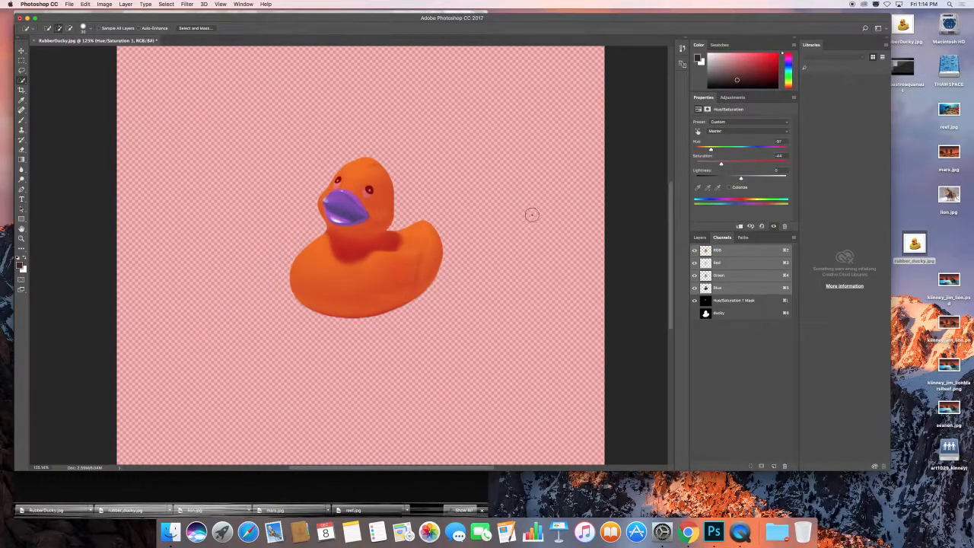
Try to delete a freeform lasso selection beside the duck's tail while the RGB channels are targeted.
left_click(21, 70)
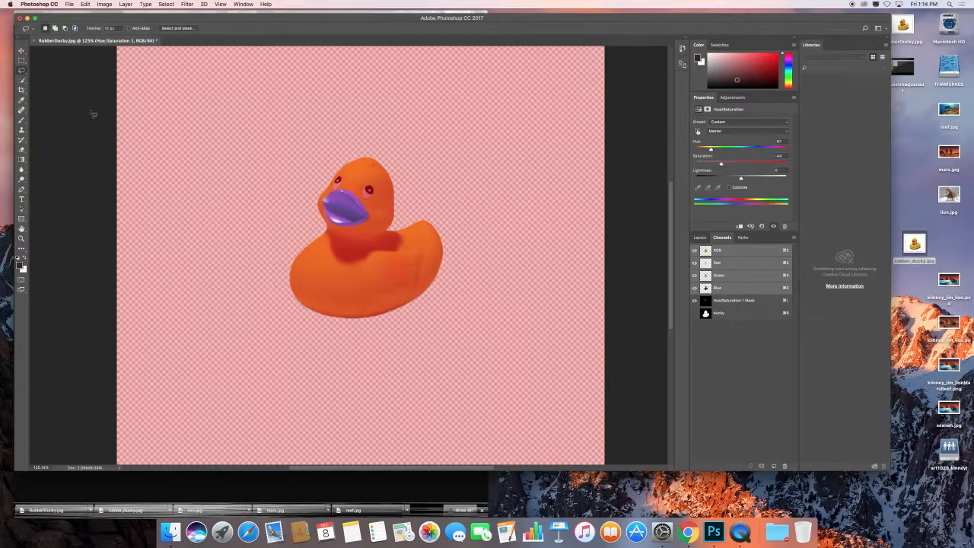
mouse_move(469, 201)
left_mouse_down()
mouse_move(431, 178)
mouse_move(416, 210)
mouse_move(442, 244)
mouse_move(426, 282)
mouse_move(483, 317)
mouse_move(500, 228)
left_mouse_up()
key("Delete")
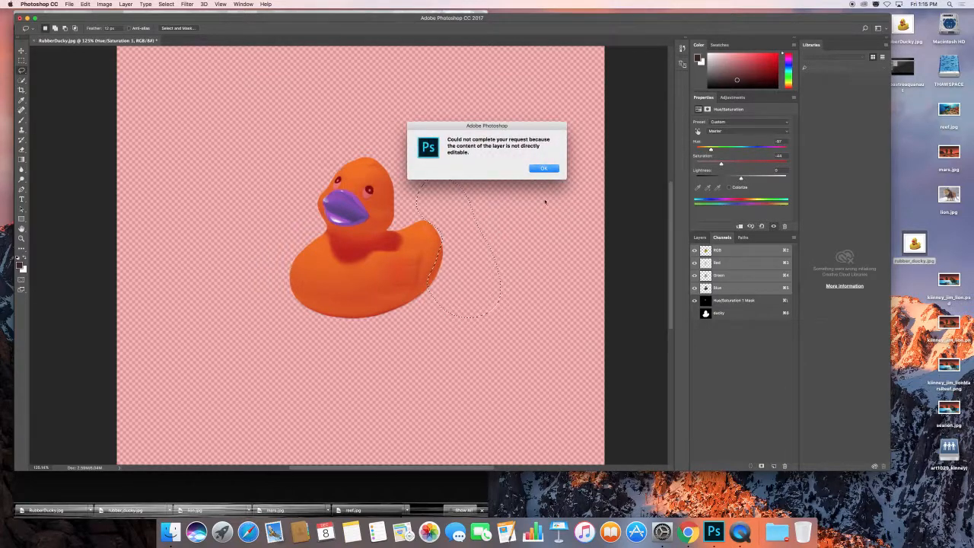
left_click(554, 169)
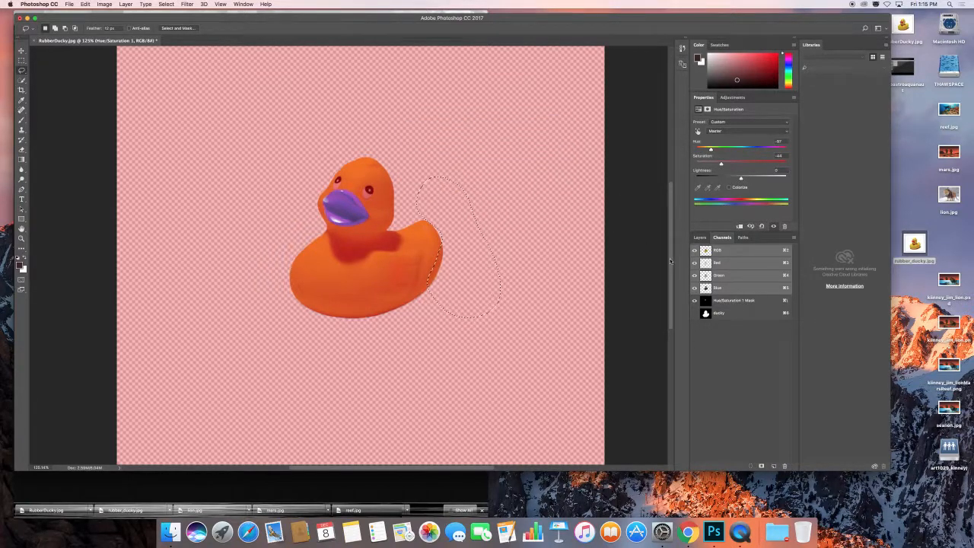
Target the Hue/Saturation 1 Mask channel and set the Lasso tool's feather to 0 px.
left_click(718, 301)
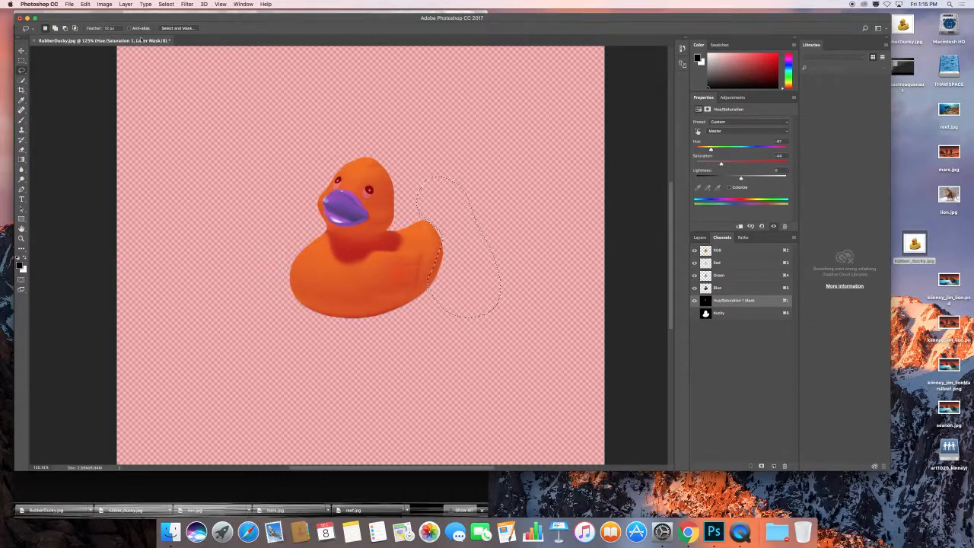
left_click(109, 29)
type("0")
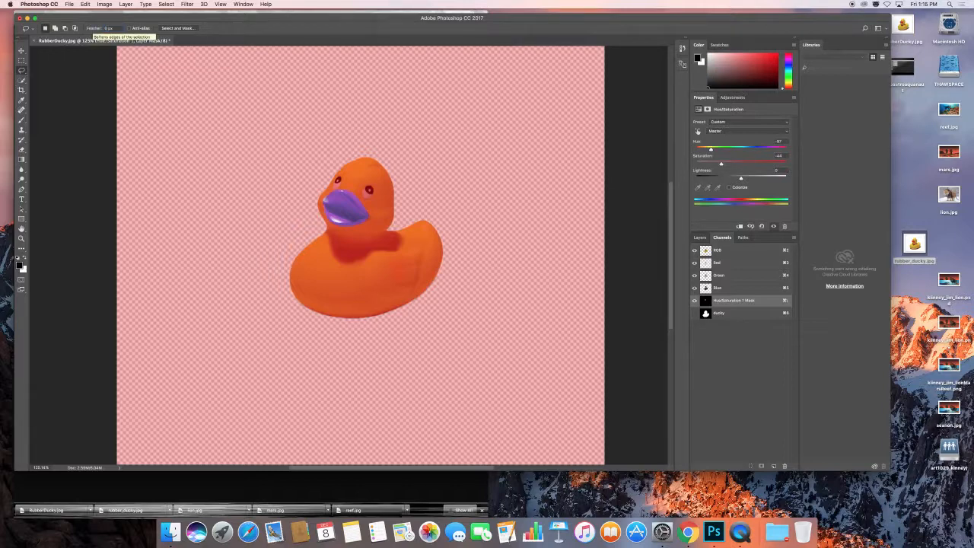
Lasso freeform areas beside the duck and across its head and tail, clearing each to white on the mask.
mouse_move(487, 186)
left_mouse_down()
mouse_move(461, 168)
mouse_move(435, 185)
mouse_move(466, 234)
mouse_move(480, 300)
mouse_move(557, 262)
mouse_move(485, 172)
left_mouse_up()
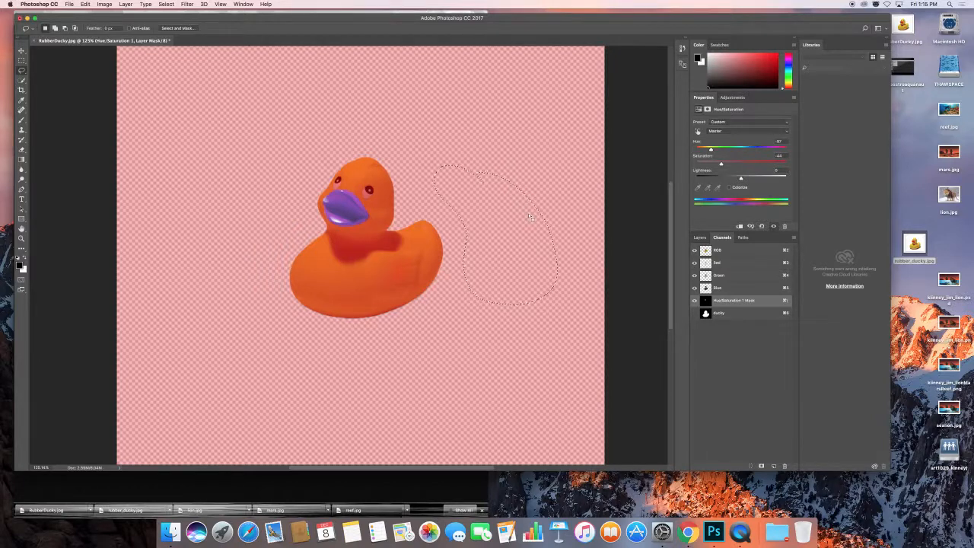
key("BackSpace")
key("ctrl+d")
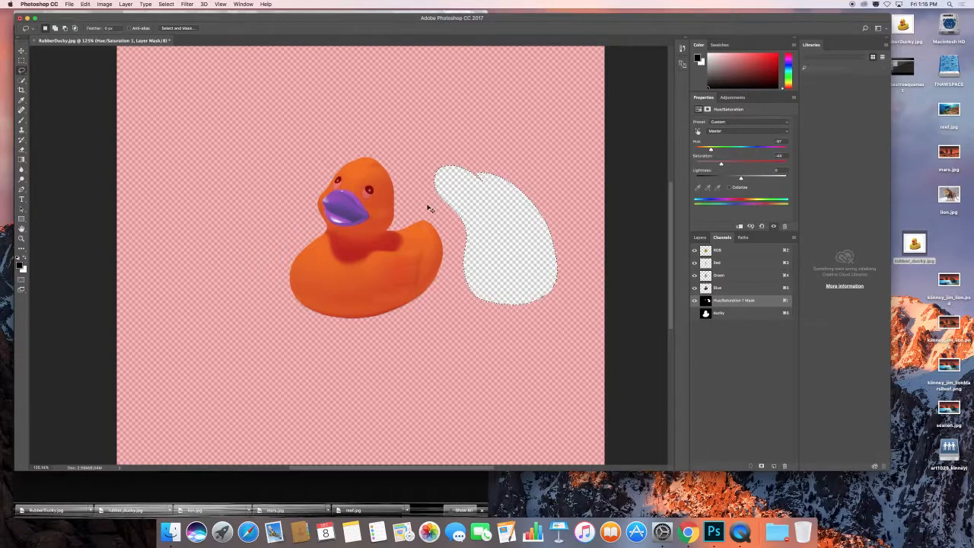
key("b")
mouse_move(439, 194)
left_mouse_down()
mouse_move(452, 168)
mouse_move(354, 150)
mouse_move(393, 213)
mouse_move(456, 226)
left_mouse_up()
key("BackSpace")
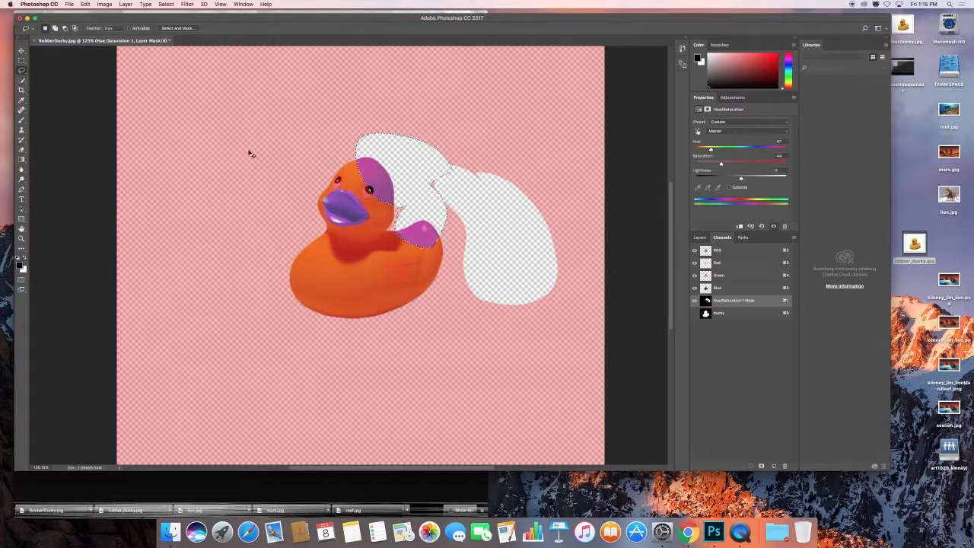
key("ctrl+d")
Fill the entire Hue/Saturation 1 Mask with black and deselect.
key("alt+BackSpace")
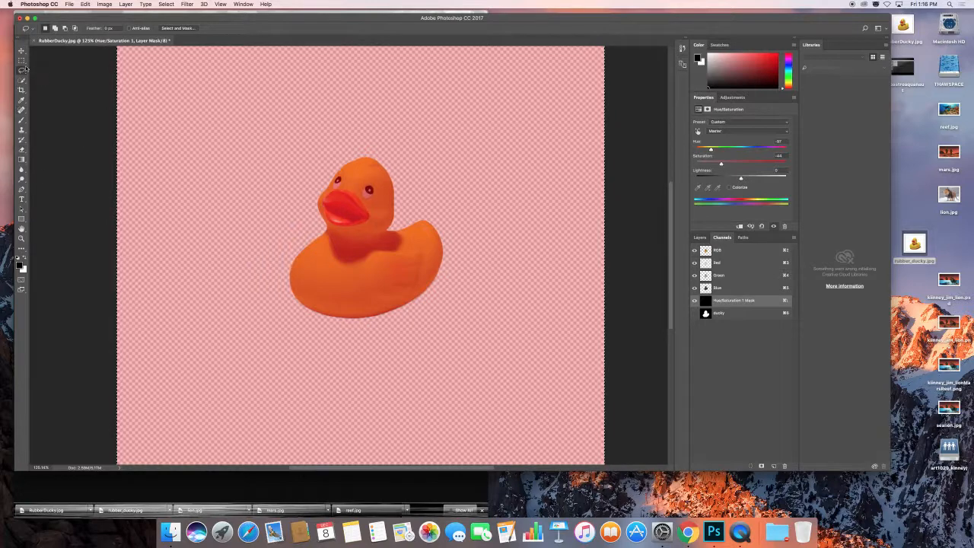
scroll(363, 240, "left", 1)
left_click_drag(365, 159, 373, 159)
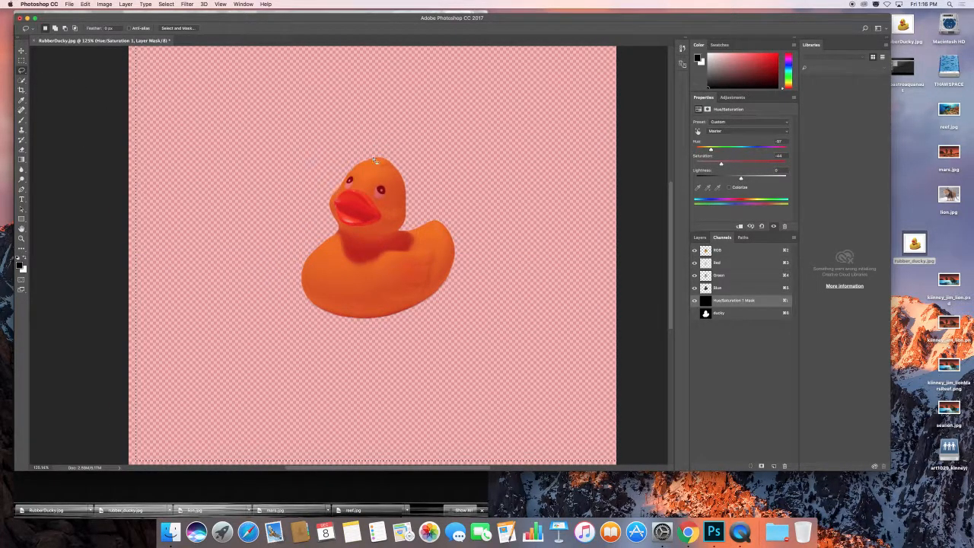
key("super+d")
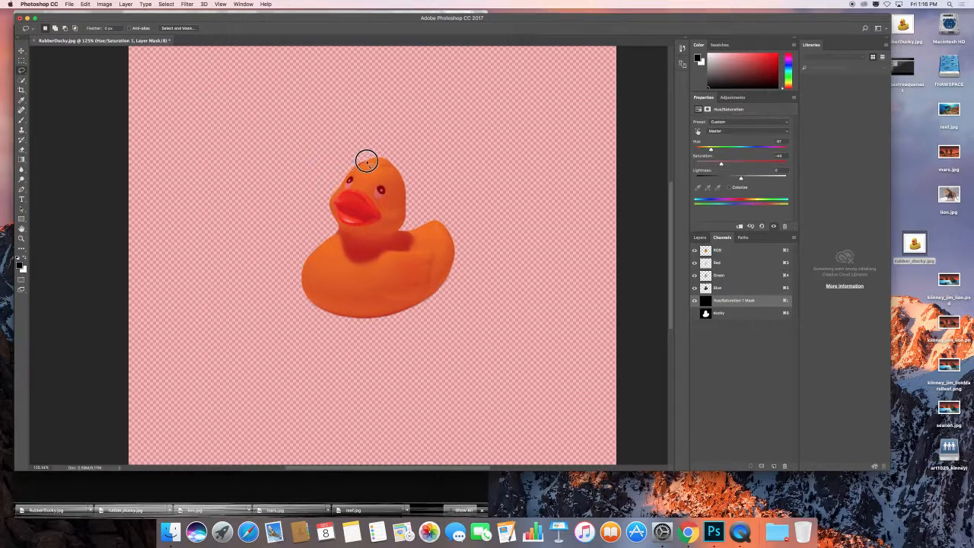
Lasso the back part of the duck's head down to the neck and fill it with white on the mask.
mouse_move(379, 158)
left_mouse_down()
mouse_move(407, 195)
mouse_move(395, 205)
mouse_move(369, 201)
mouse_move(359, 169)
left_mouse_up()
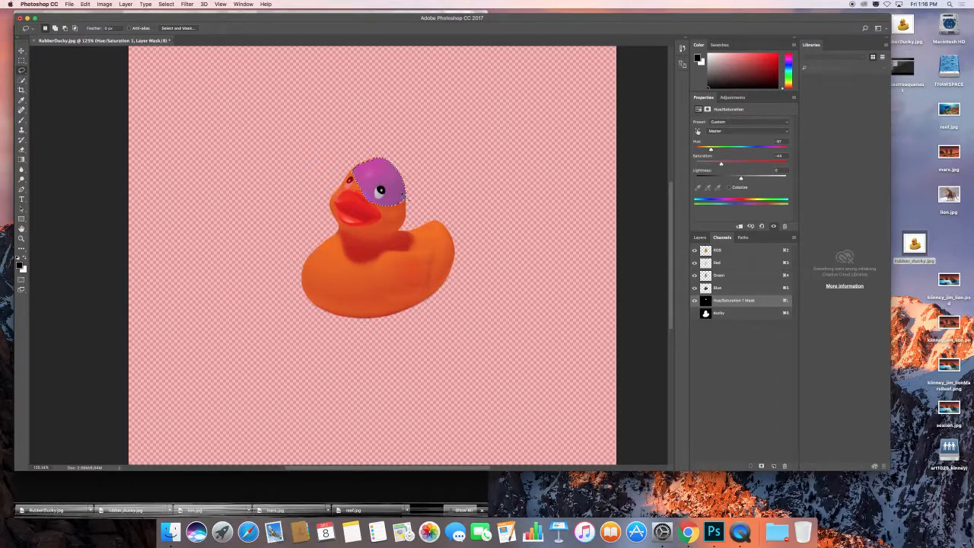
key("shift")
mouse_move(405, 206)
left_mouse_down()
mouse_move(405, 215)
mouse_move(370, 190)
mouse_move(379, 185)
left_mouse_up()
key("super+BackSpace")
left_click_drag(401, 189, 405, 200)
key("super+d")
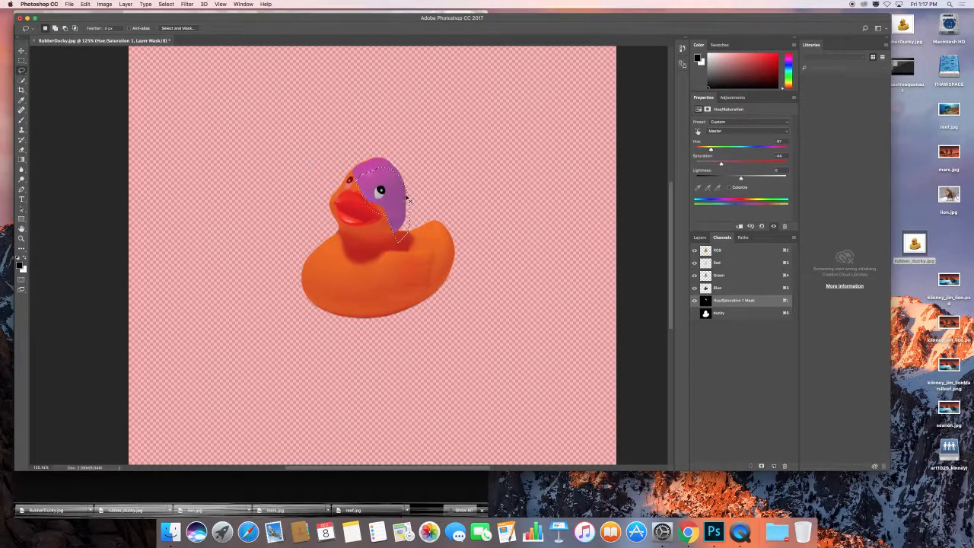
Lasso a narrow strip along the back of the head, overlapping the background, fill it with white on the mask, and deselect.
key("super+a")
mouse_move(404, 160)
left_mouse_down()
mouse_move(413, 209)
mouse_move(408, 174)
mouse_move(404, 201)
mouse_move(408, 172)
left_mouse_up()
left_click(409, 174)
key("super+BackSpace")
key("super+d")
Paint the stray white strip behind the duck's head black on the Hue/Saturation 1 Mask with a soft 45 px brush.
left_click(22, 120)
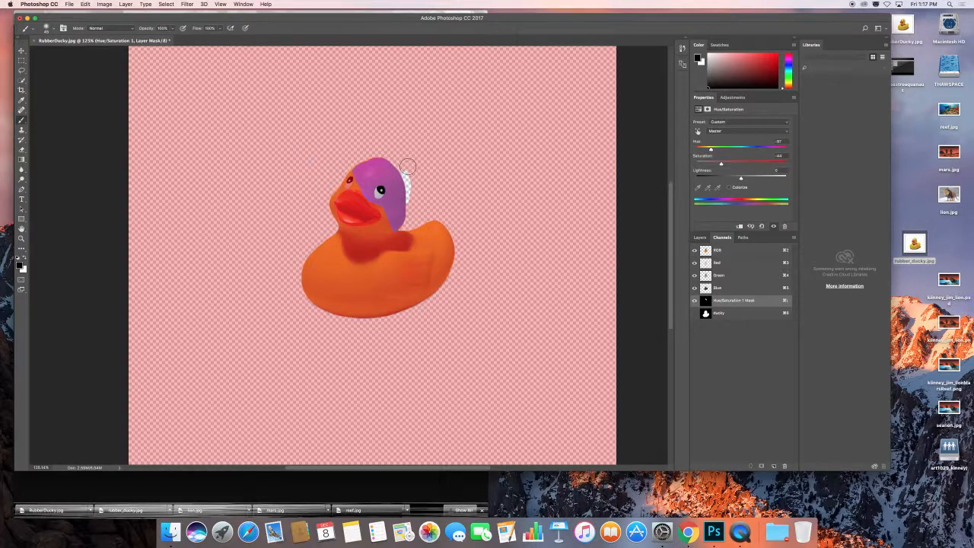
key("bracketright")
key("bracketright")
key("bracketleft")
key("bracketleft")
Raise the brush hardness to maximum, try a black dab on the purple part of the head, and undo the dab.
left_click(47, 28)
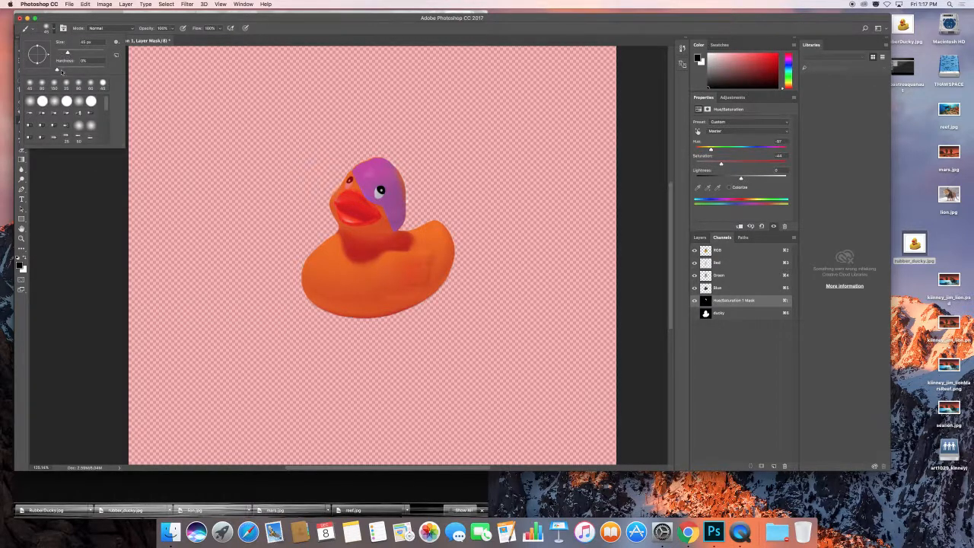
left_click_drag(57, 70, 114, 72)
left_click_drag(388, 180, 396, 179)
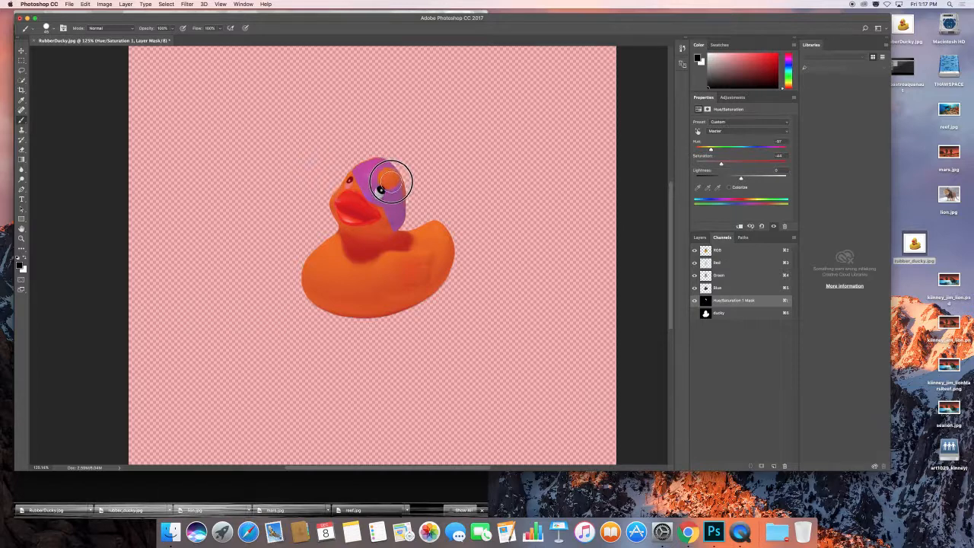
key("super+z")
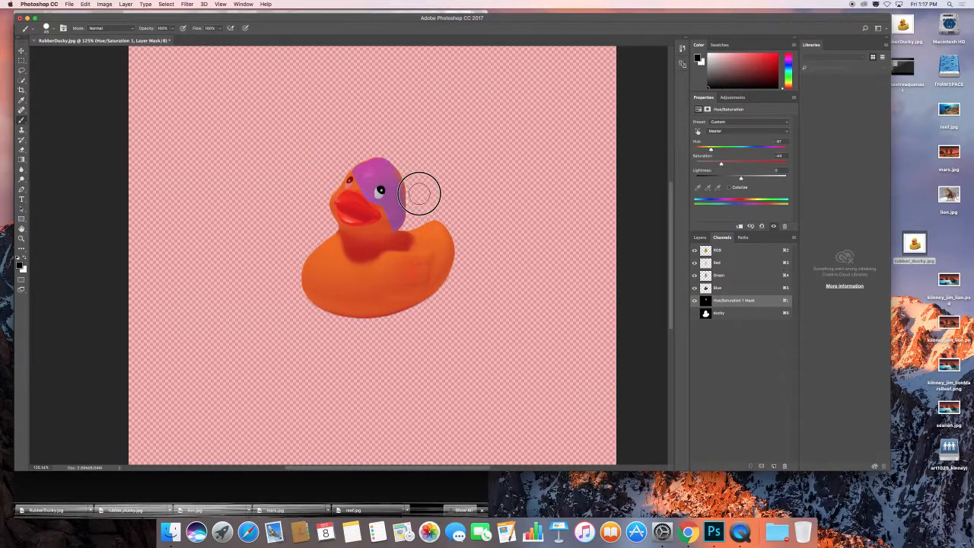
Paint white on the mask over the rest of the head, most of the beak, the back of the neck and the adjoining part of the body.
key("x")
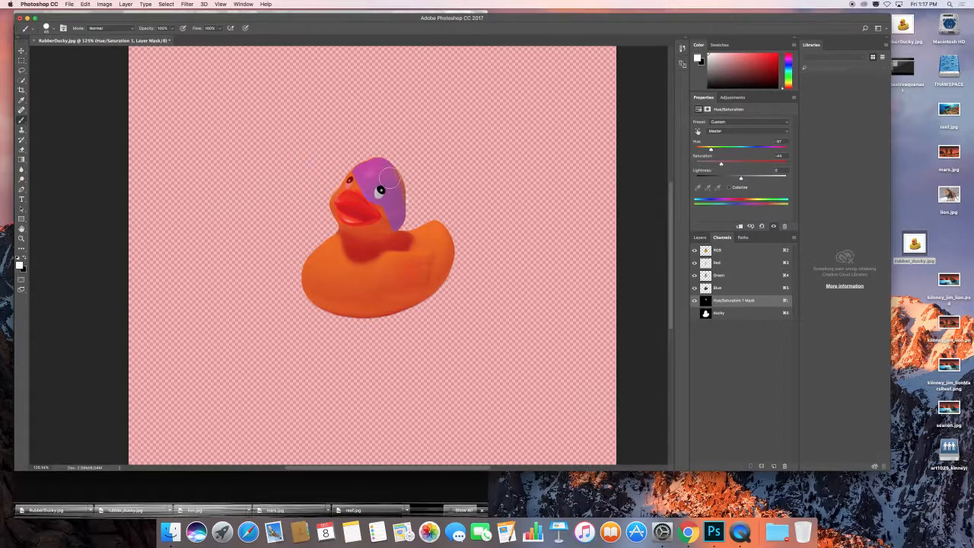
mouse_move(394, 187)
left_mouse_down()
mouse_move(385, 237)
mouse_move(418, 252)
mouse_move(392, 261)
mouse_move(378, 200)
mouse_move(347, 172)
mouse_move(348, 199)
mouse_move(360, 206)
left_mouse_up()
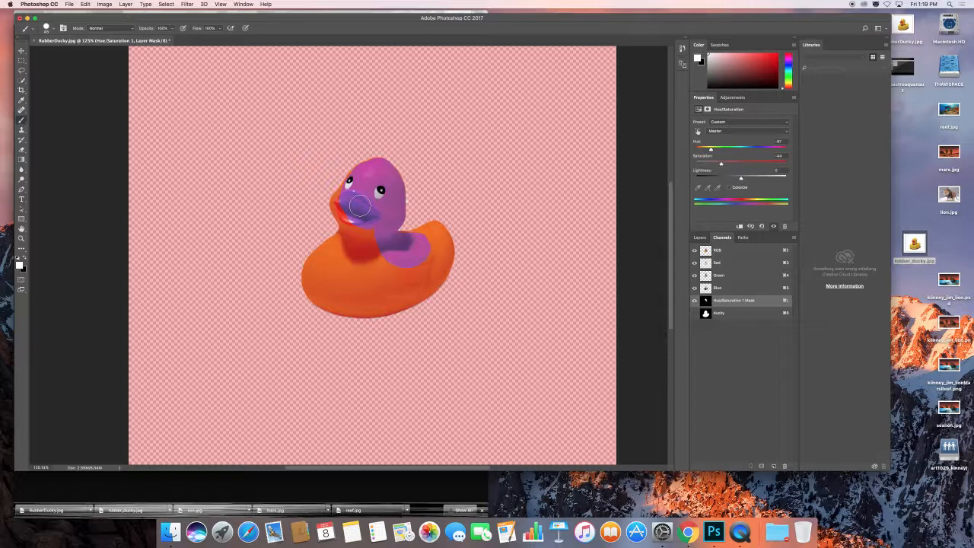
left_click_drag(360, 205, 371, 225)
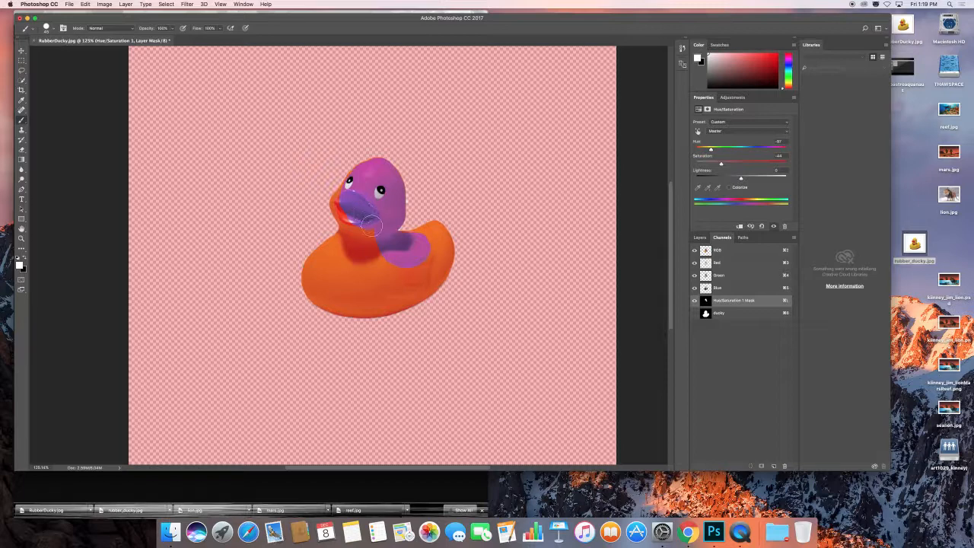
View the ducky channel on its own, with the Hue/Saturation 1 Mask and the RGB composite hidden, and compare it with the layer list.
left_click(695, 314)
left_click(695, 301)
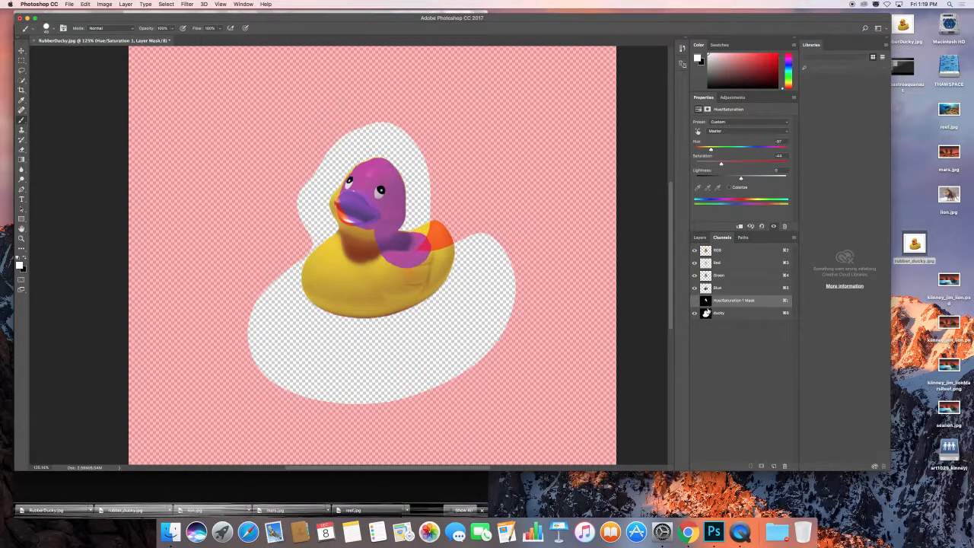
left_click(694, 250)
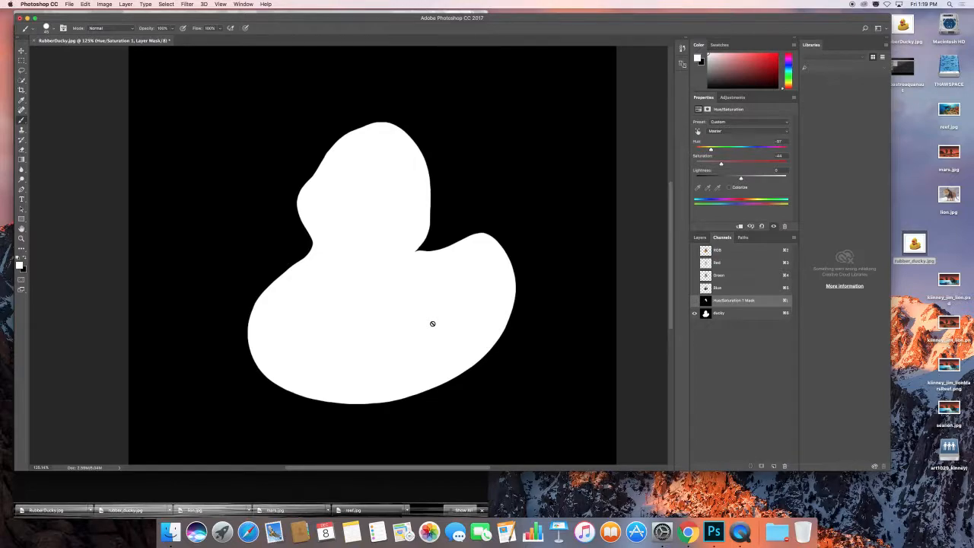
left_click(700, 238)
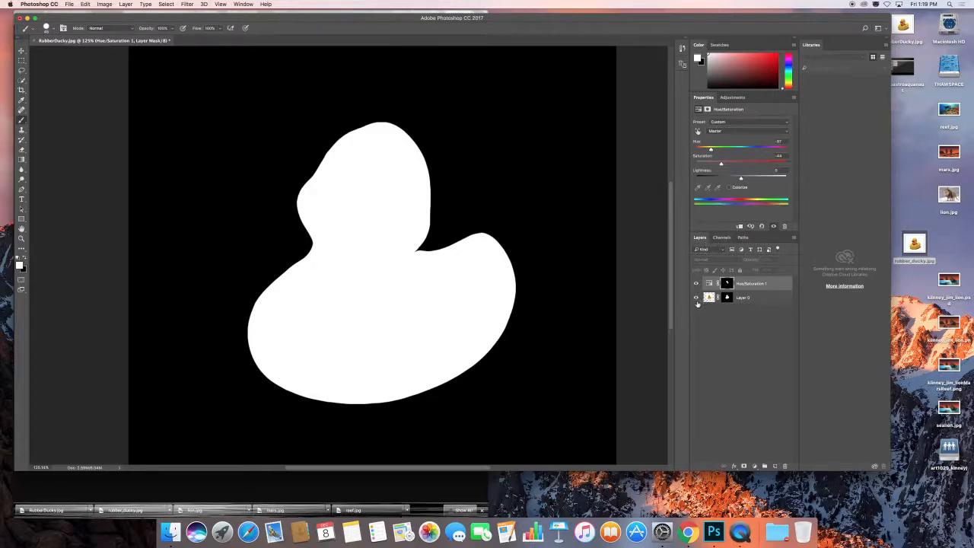
left_click(720, 238)
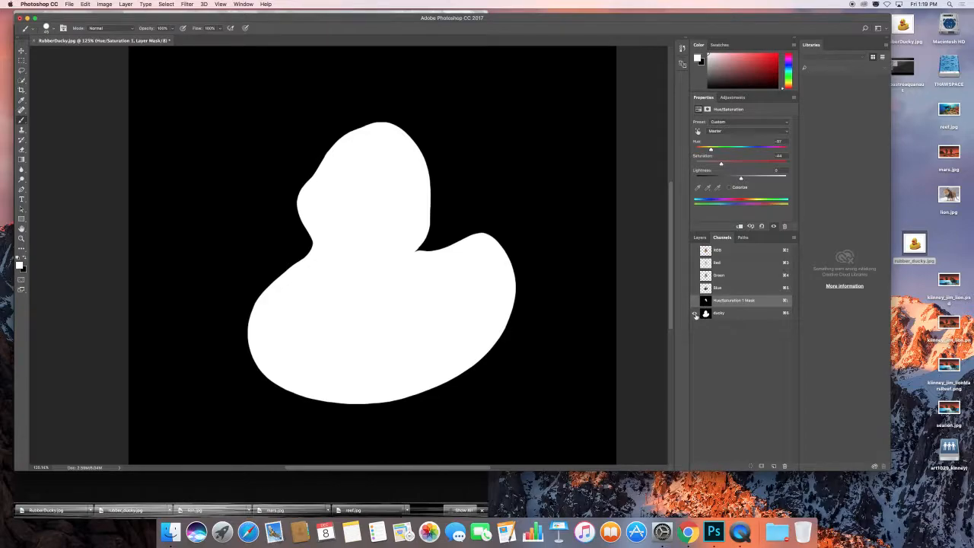
Show the RGB composite again, hide the ducky channel overlay, and return to the layer list.
left_click(694, 251)
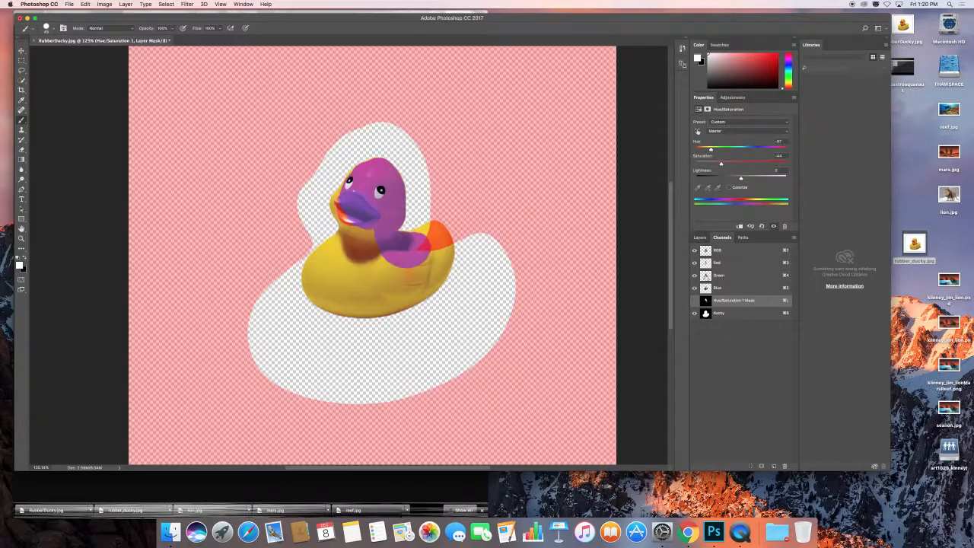
left_click(694, 313)
left_click(700, 238)
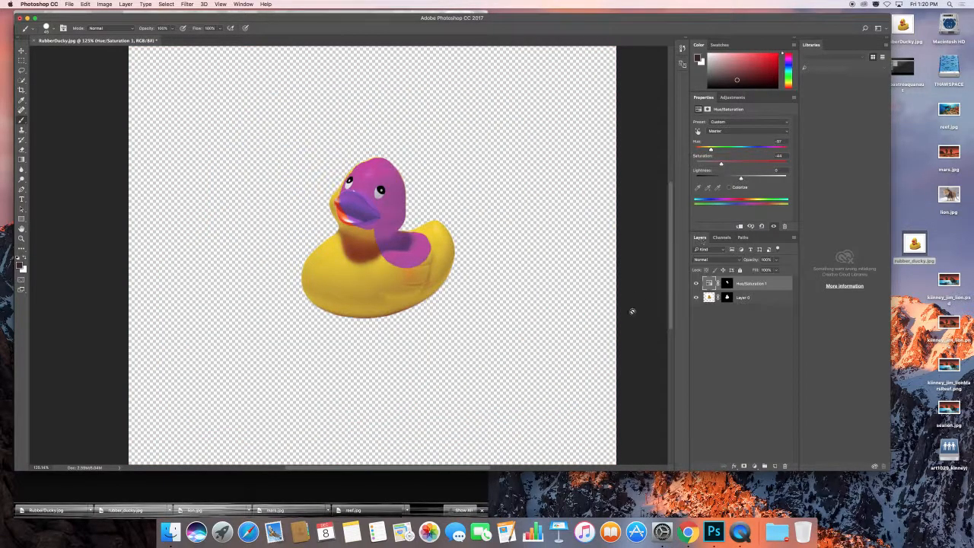